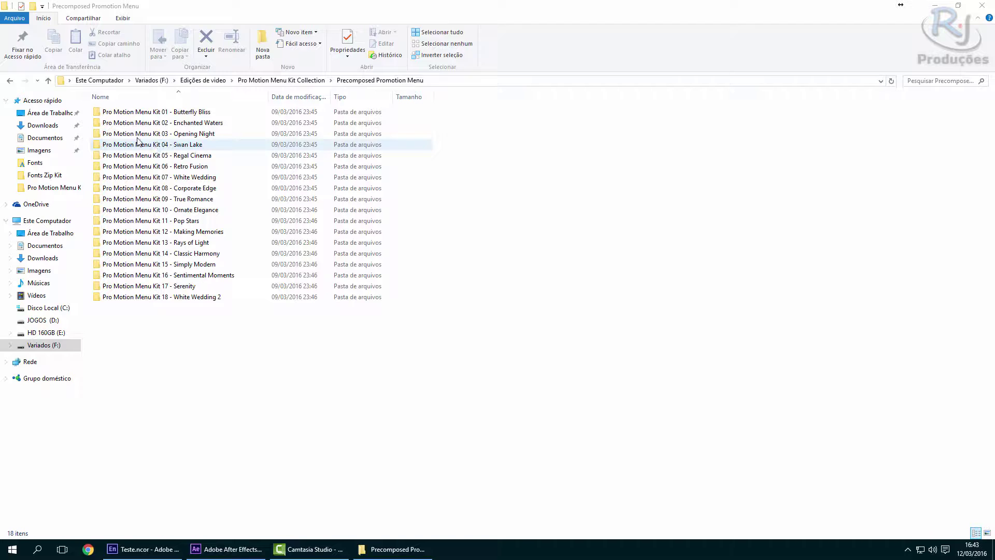
Step: Open the project Pro_Motion_Menu_01 PT_BR from the 01-Motion Menu Templates folder of Pro Motion Menu Kit 01 - Butterfly Bliss
{"action": "double_click", "coordinate": [158, 112]}
{"action": "double_click", "coordinate": [124, 112]}
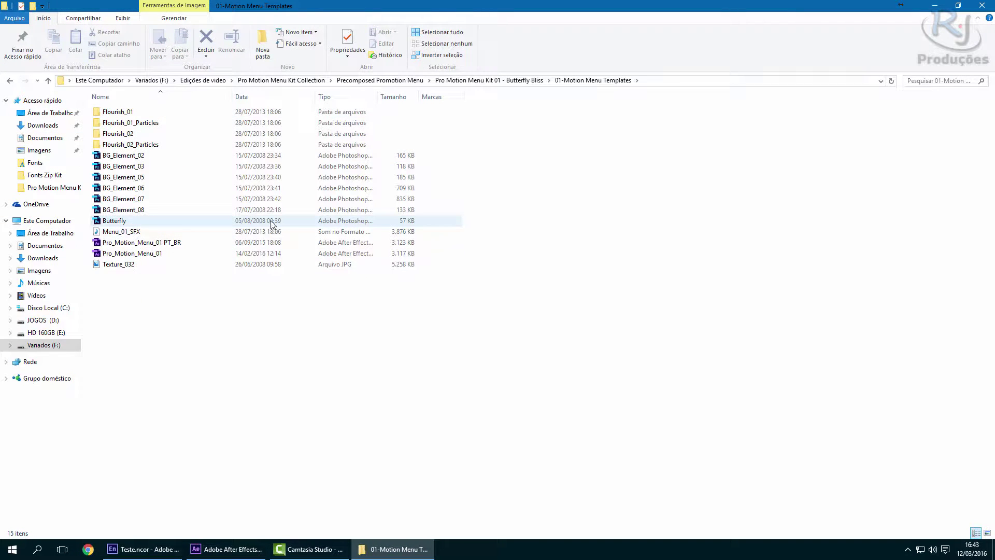
{"action": "left_click", "coordinate": [169, 243]}
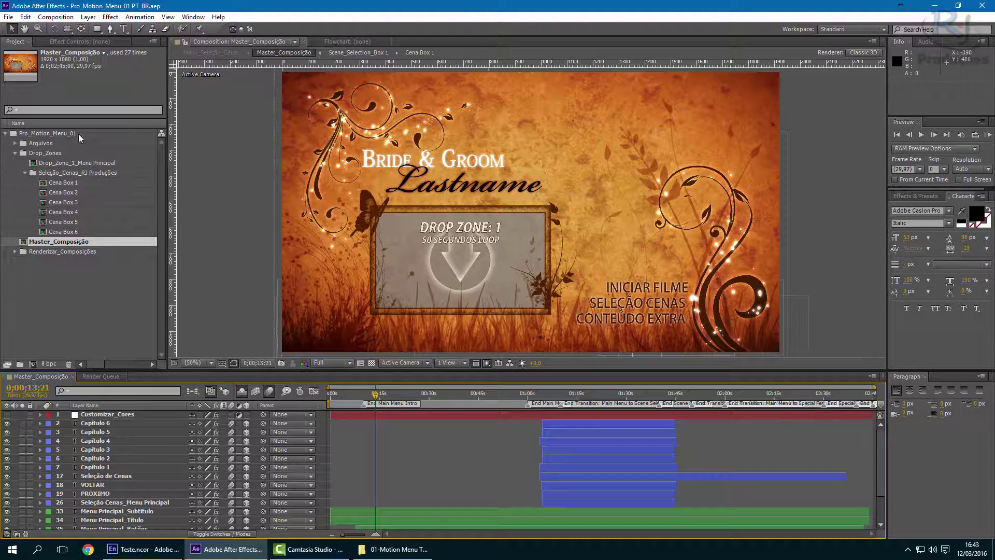
Step: Review the project's Arquivos, Drop_Zones and Renderizar_Composições folders, and the layer list of Master_Composição
{"action": "left_click", "coordinate": [47, 134]}
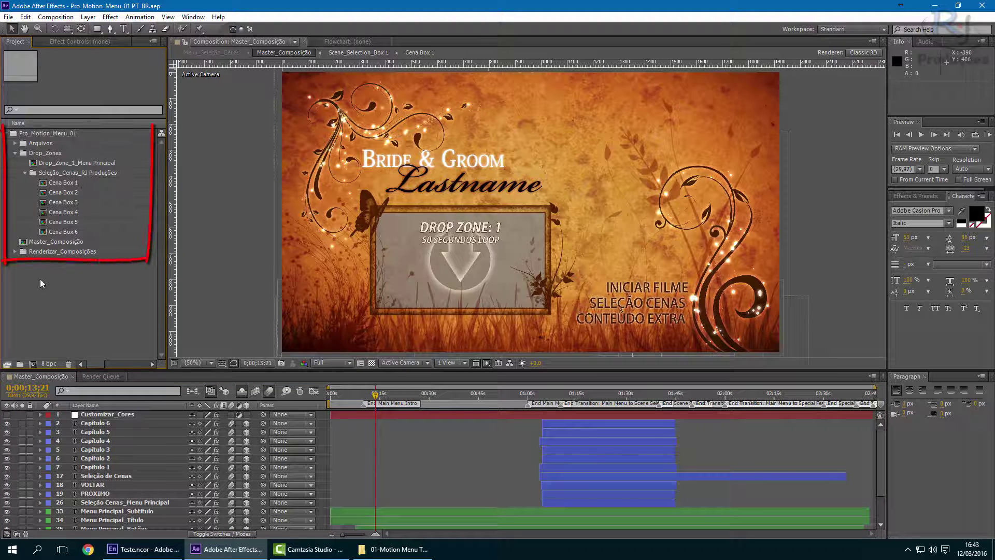
{"action": "left_click", "coordinate": [43, 143]}
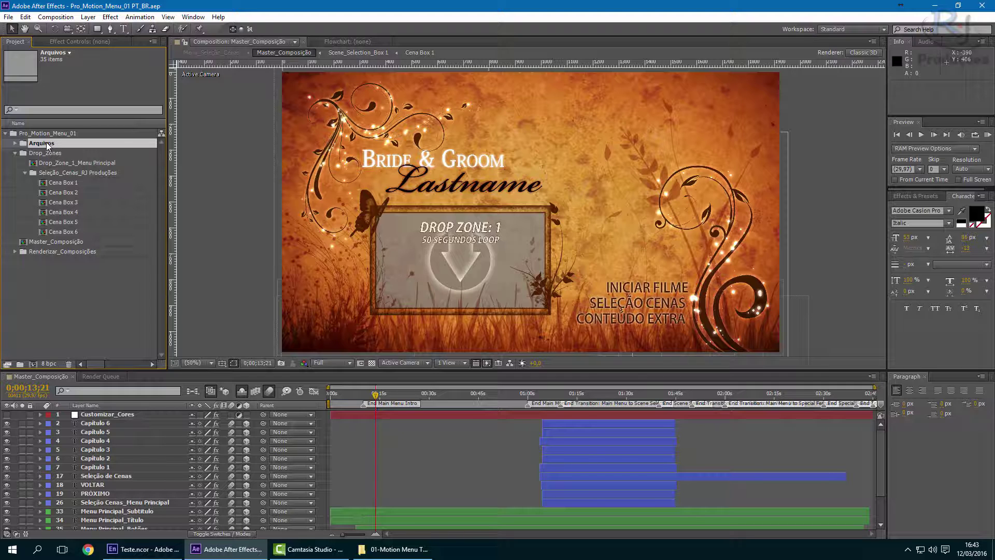
{"action": "left_click", "coordinate": [60, 164]}
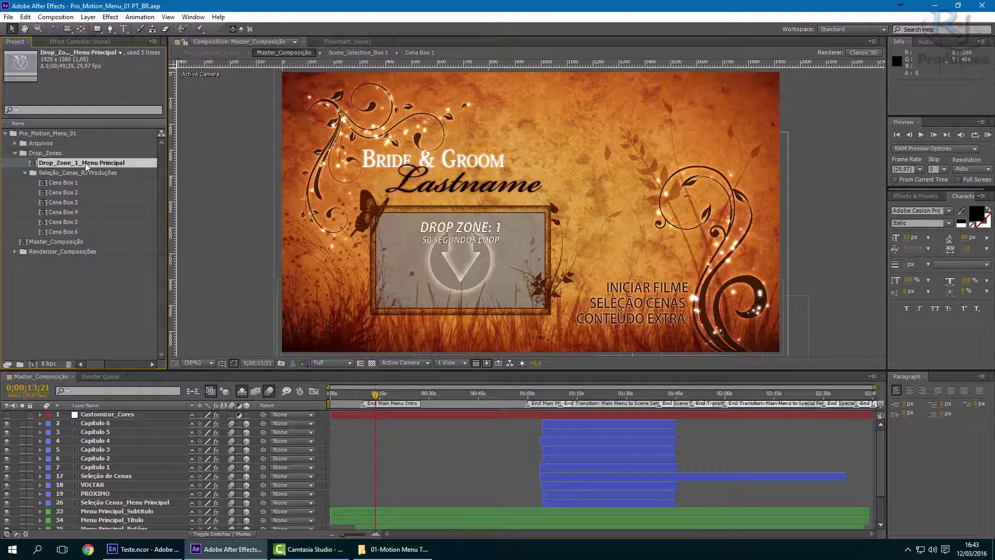
{"action": "left_click", "coordinate": [64, 183]}
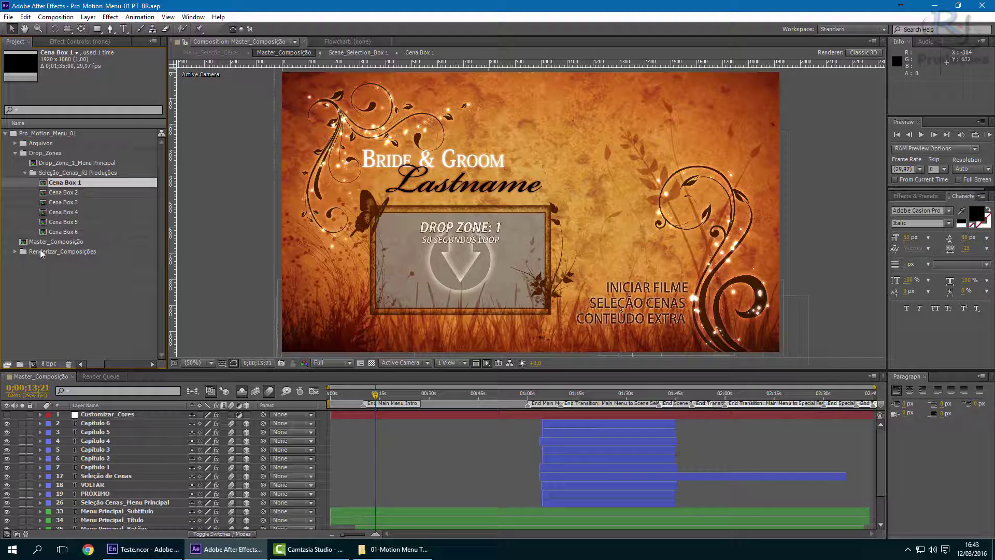
{"action": "left_click", "coordinate": [62, 252]}
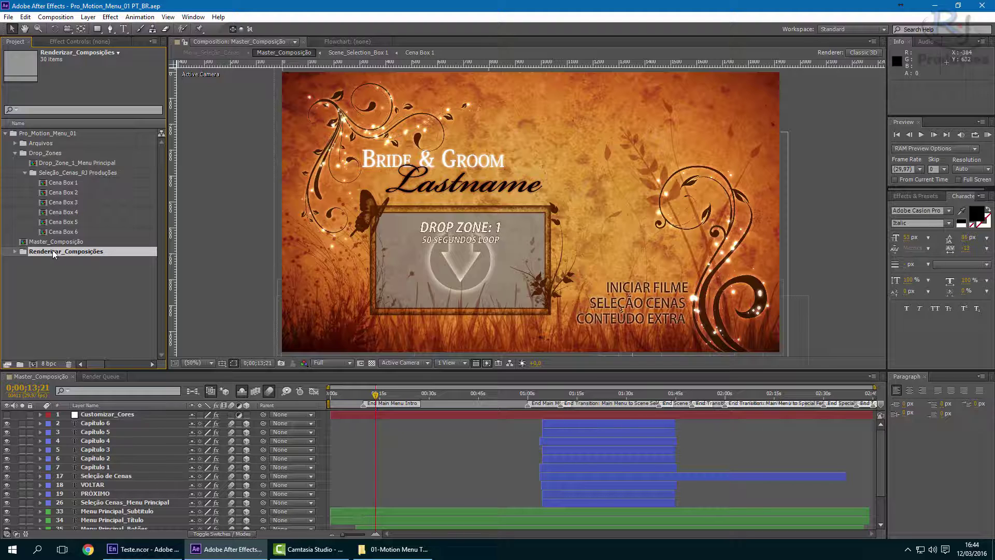
{"action": "left_click_drag", "start_coordinate": [118, 287], "coordinate": [43, 141]}
{"action": "left_click", "coordinate": [74, 283]}
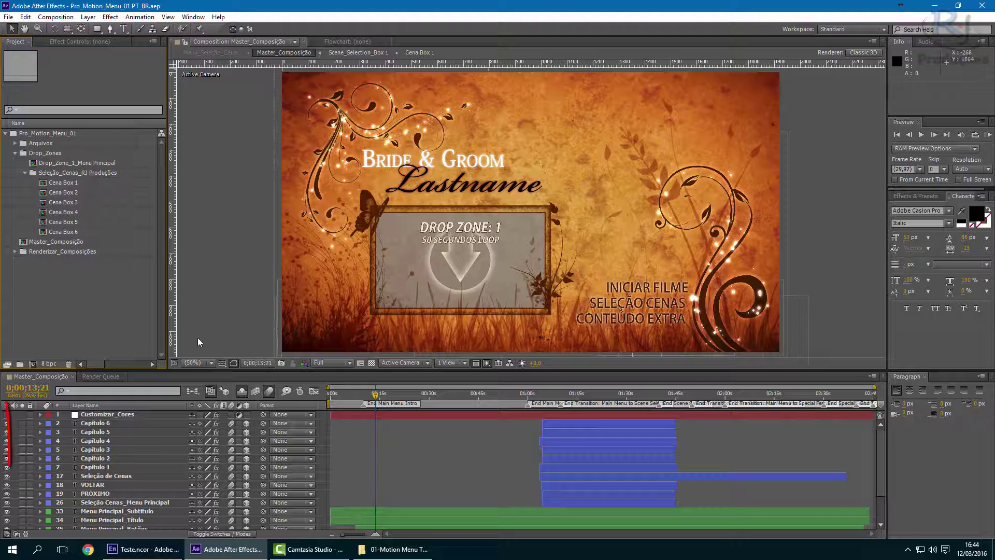
{"action": "scroll", "coordinate": [125, 455], "scroll_direction": "down", "scroll_amount": 2}
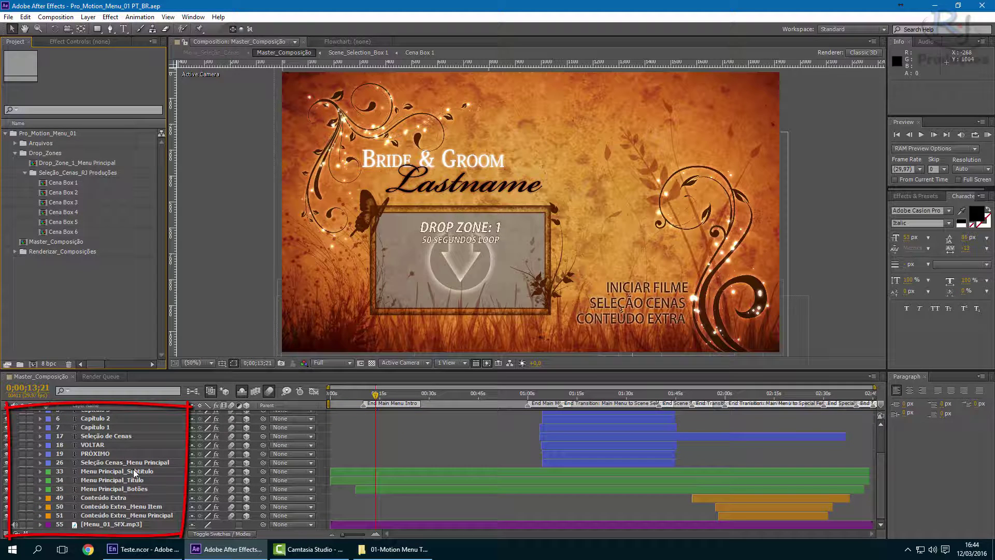
{"action": "left_click", "coordinate": [101, 419]}
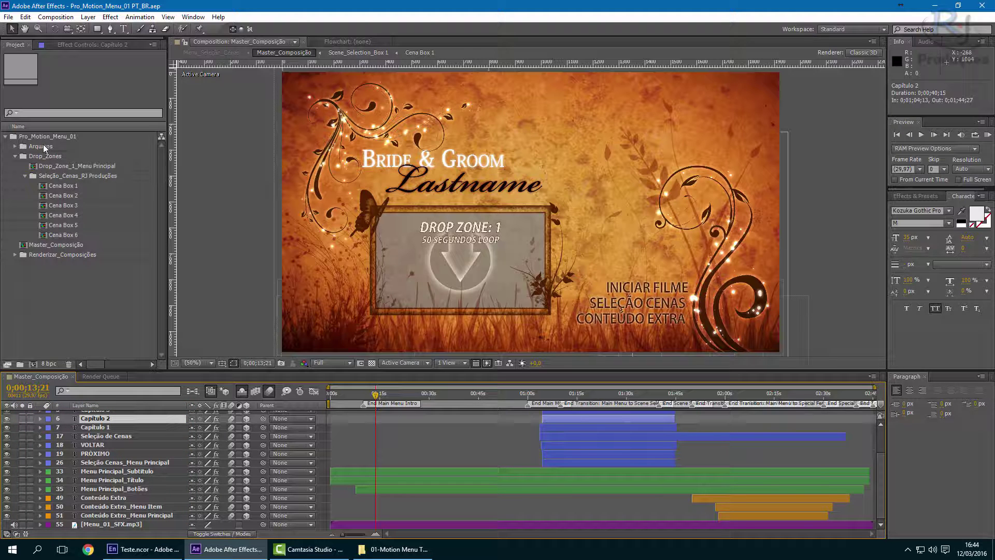
Step: Expand the Renderizar_Composições folder and its HD_1920x1080 subfolder, and widen the project list to fit the composition names
{"action": "left_click", "coordinate": [53, 177]}
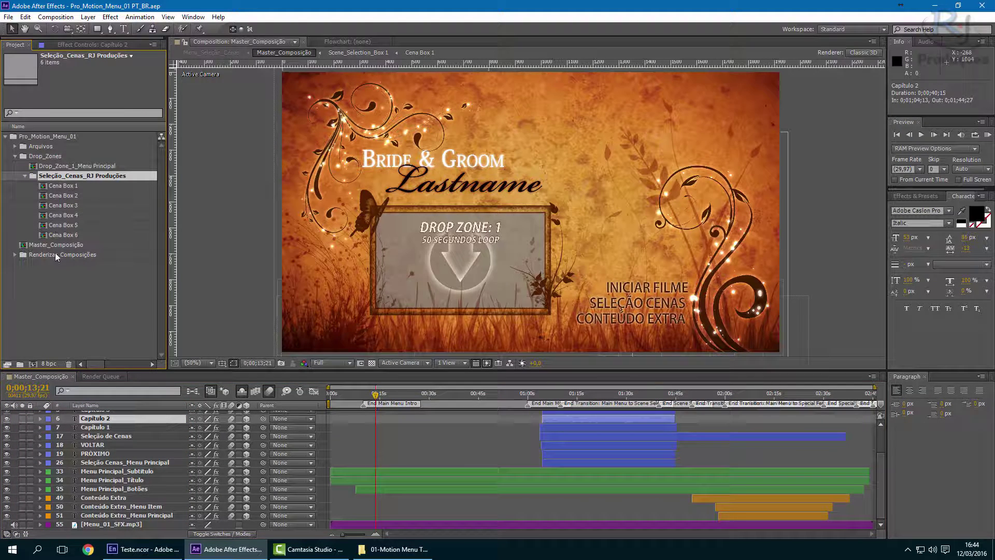
{"action": "left_click", "coordinate": [28, 257]}
{"action": "left_click", "coordinate": [15, 256]}
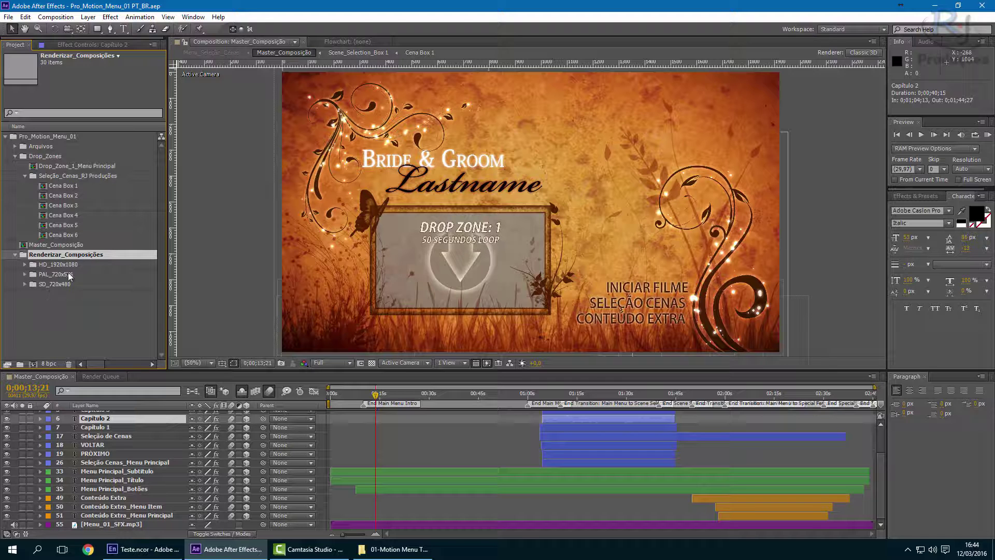
{"action": "left_click", "coordinate": [25, 265]}
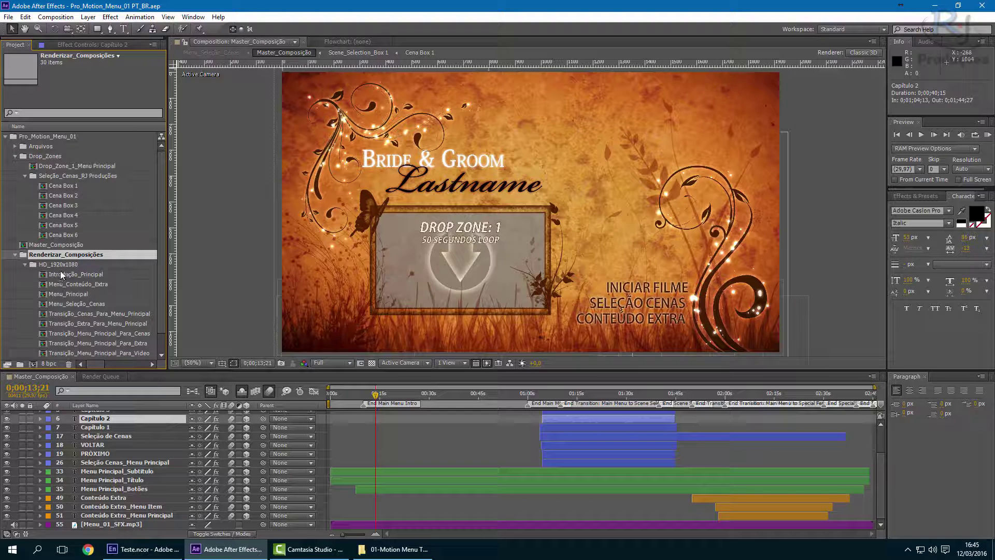
{"action": "scroll", "coordinate": [159, 224], "scroll_direction": "down", "scroll_amount": 2}
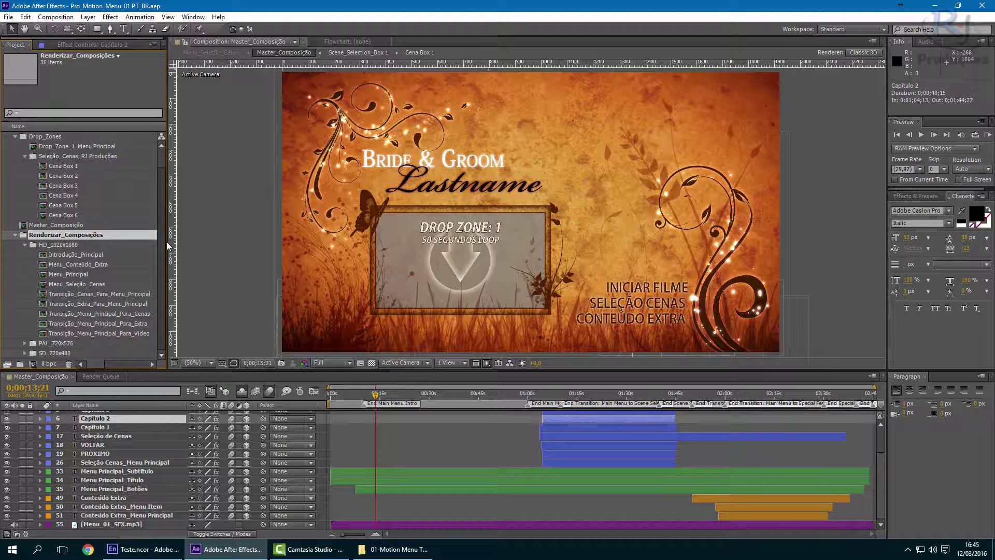
{"action": "left_click_drag", "start_coordinate": [167, 275], "coordinate": [232, 276]}
Step: Inspect the HD render compositions, from Introdução_Principal and the menus to Transição_Cenas_Para_Menu_Principal
{"action": "left_click", "coordinate": [78, 262]}
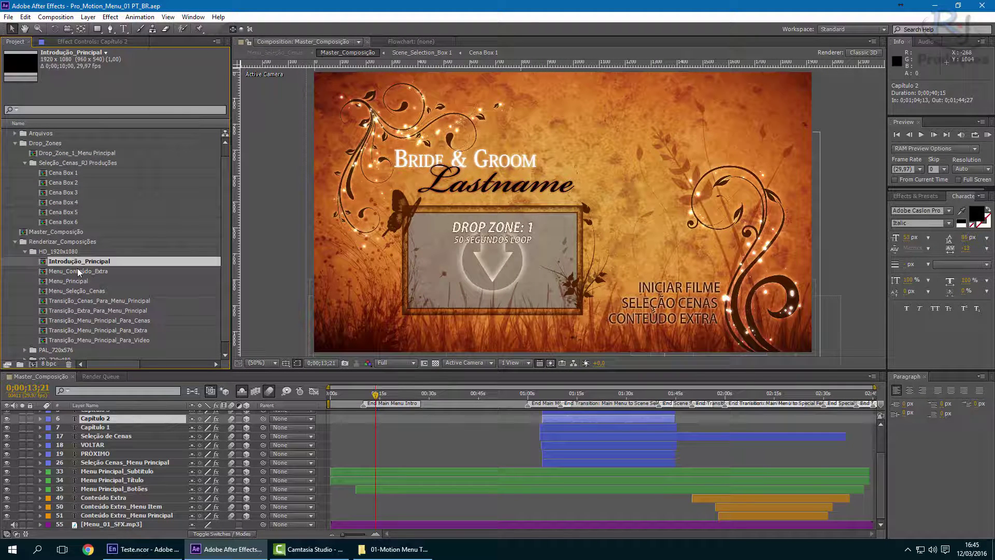
{"action": "left_click", "coordinate": [95, 271]}
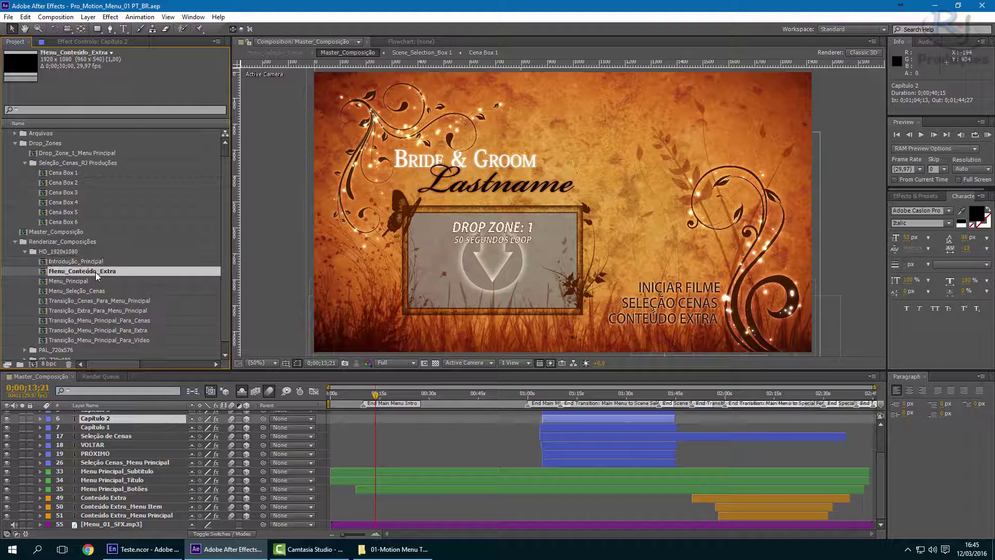
{"action": "left_click", "coordinate": [73, 281]}
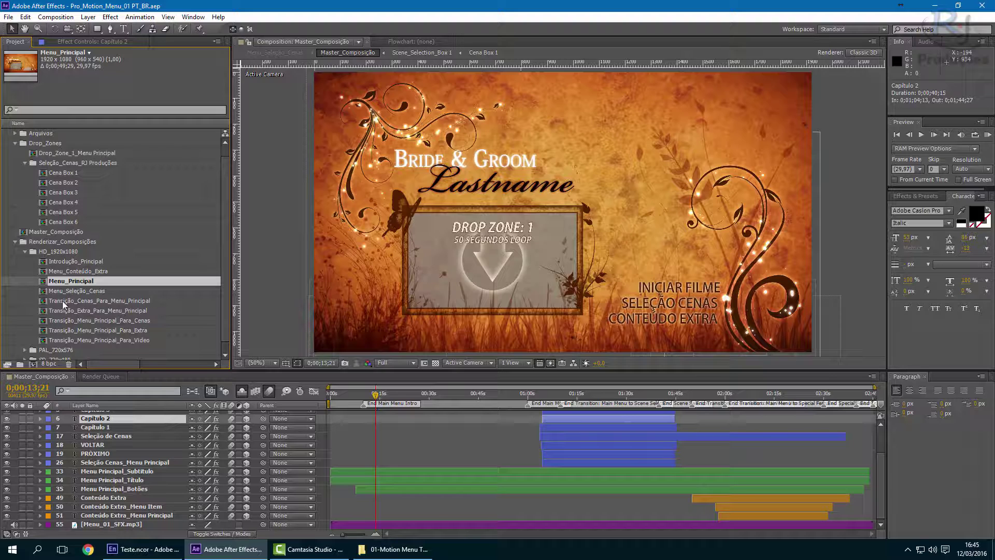
{"action": "left_click", "coordinate": [102, 301]}
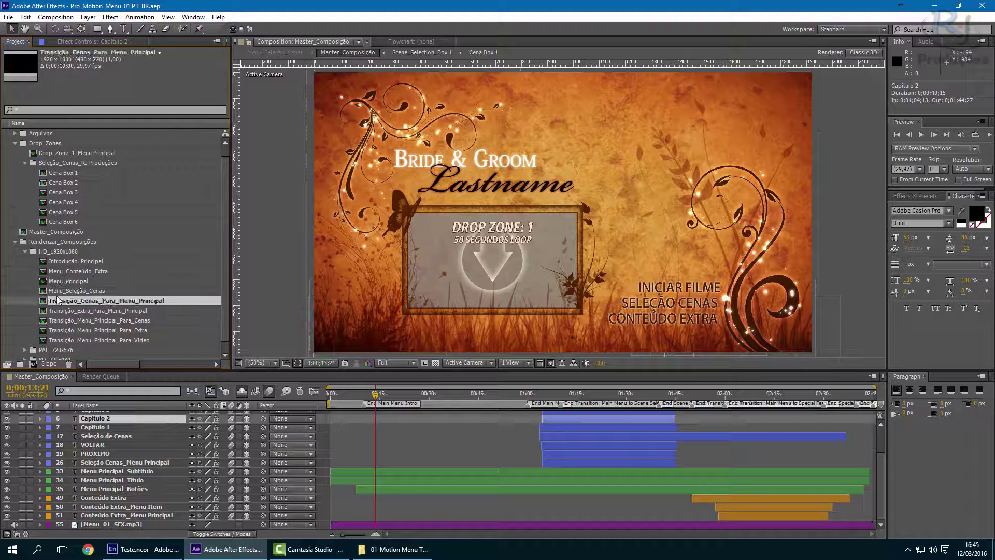
{"action": "key", "text": "Up"}
{"action": "left_click", "coordinate": [78, 302]}
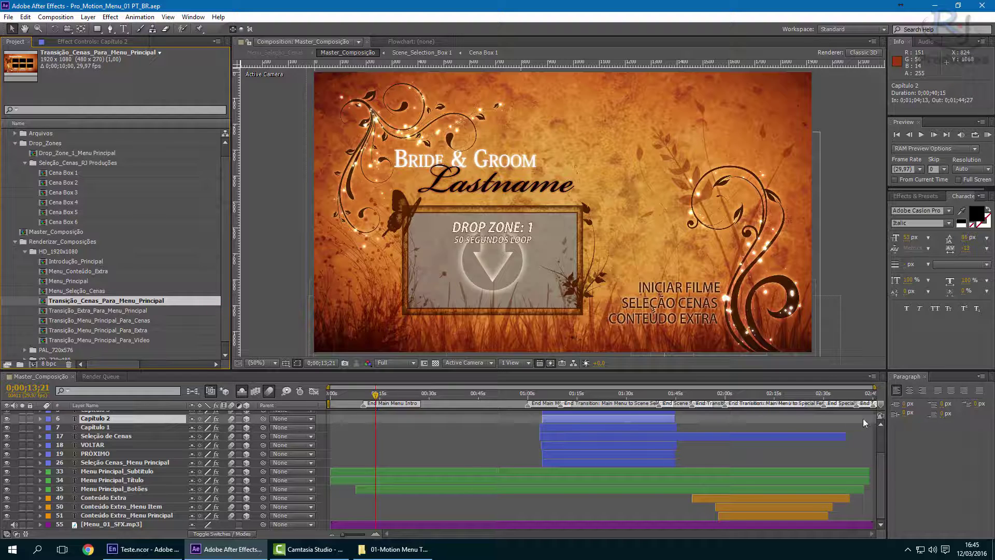
Step: Look over the Master_Composição timeline from the Customizar_Cores layer down to the Menu_01_SFX.mp3 audio layer
{"action": "left_click_drag", "start_coordinate": [881, 469], "coordinate": [880, 433]}
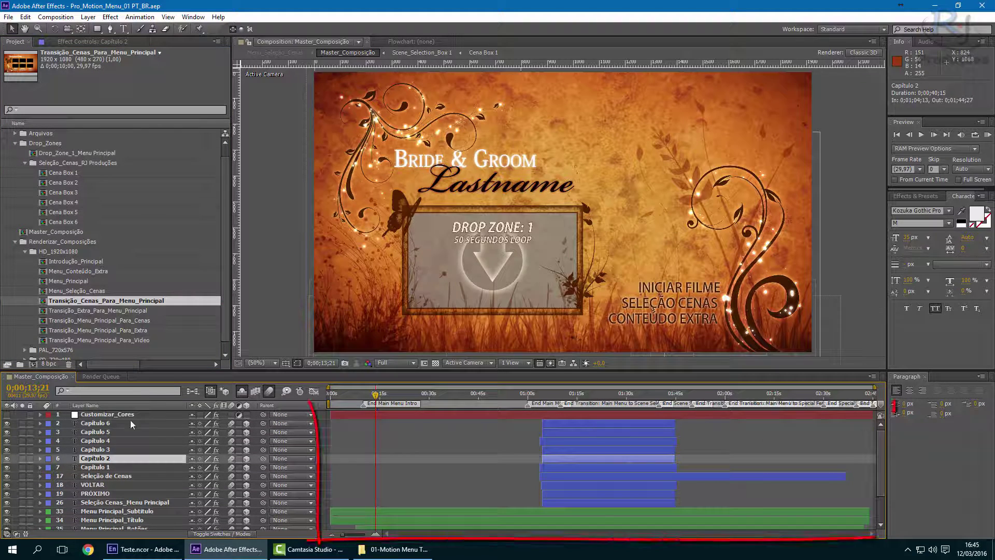
{"action": "left_click", "coordinate": [408, 415]}
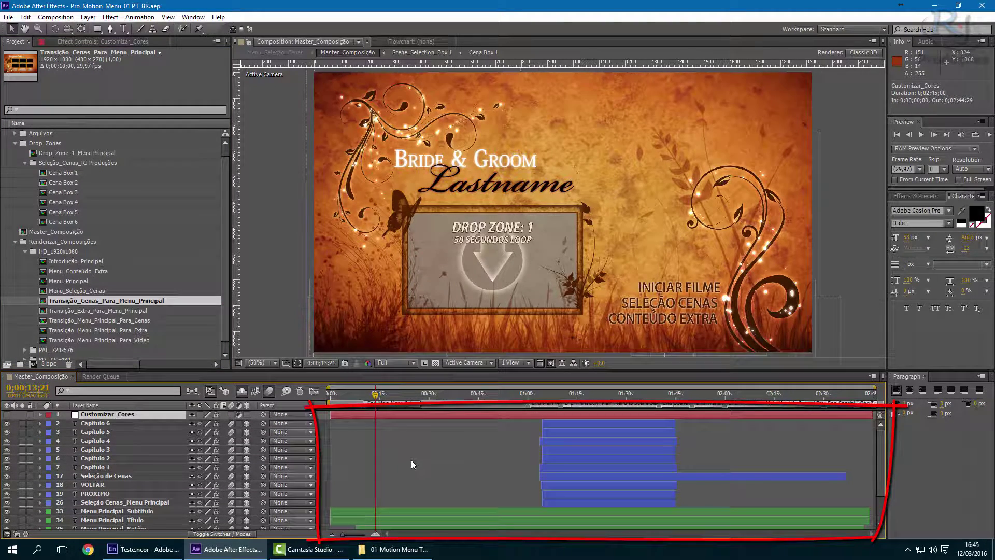
{"action": "left_click_drag", "start_coordinate": [880, 451], "coordinate": [878, 481]}
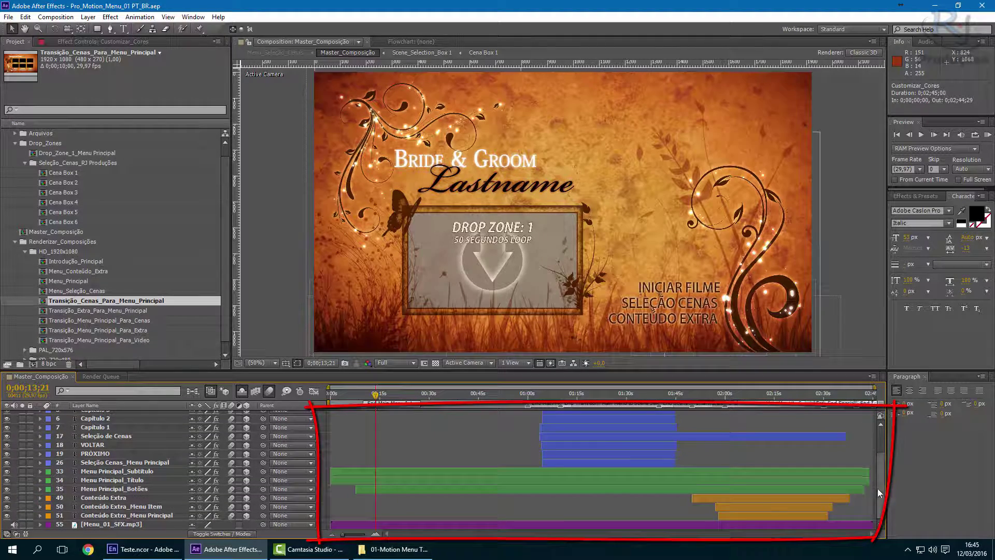
{"action": "left_click", "coordinate": [449, 525]}
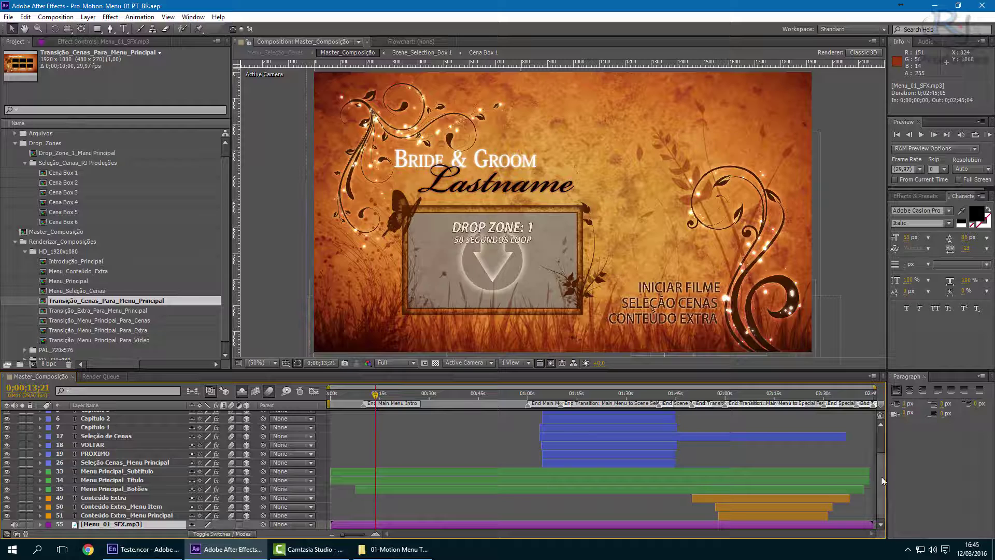
{"action": "left_click_drag", "start_coordinate": [879, 469], "coordinate": [875, 438]}
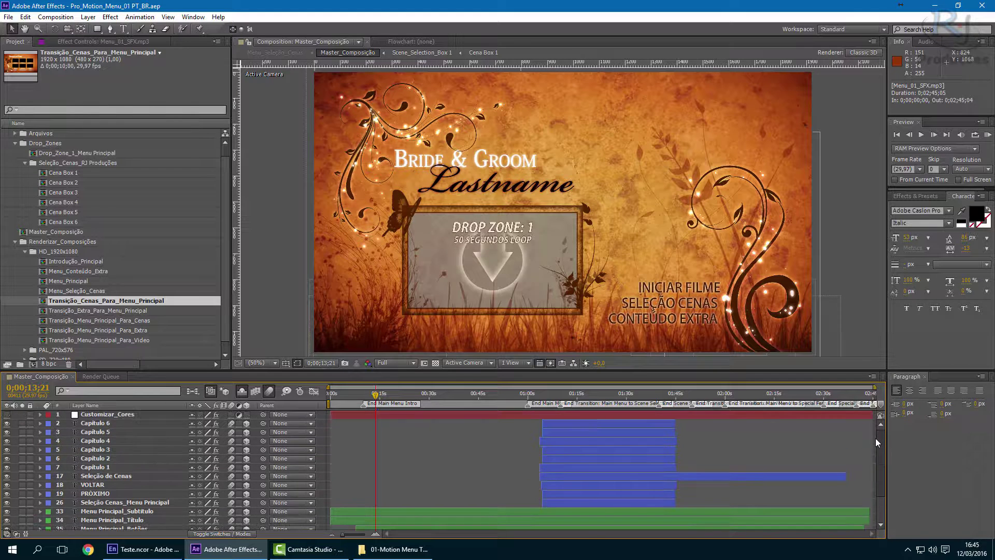
Step: Check the Customizar_Cores and scene selection text layers, and preview the scene selection menu at 0;01;23;25
{"action": "left_click", "coordinate": [105, 415]}
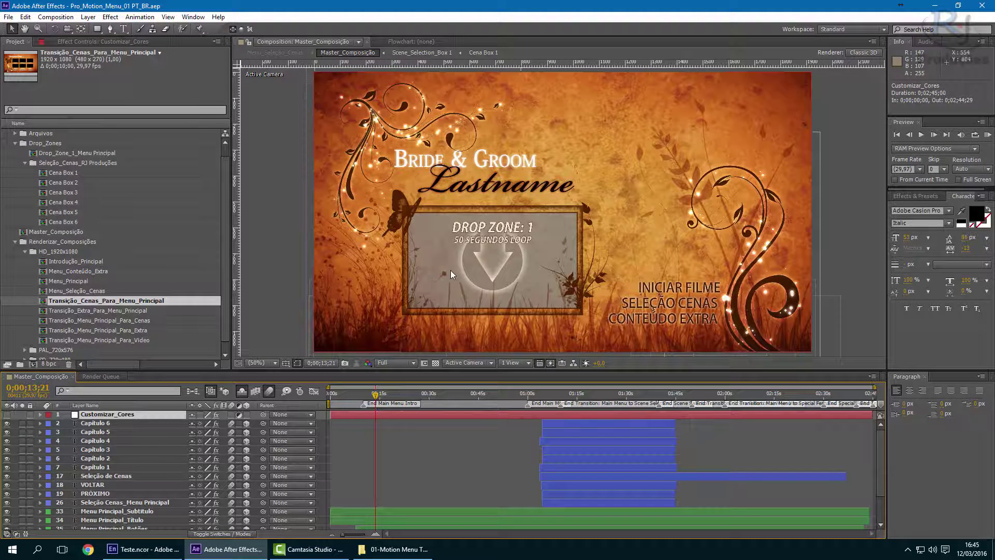
{"action": "left_click", "coordinate": [105, 424]}
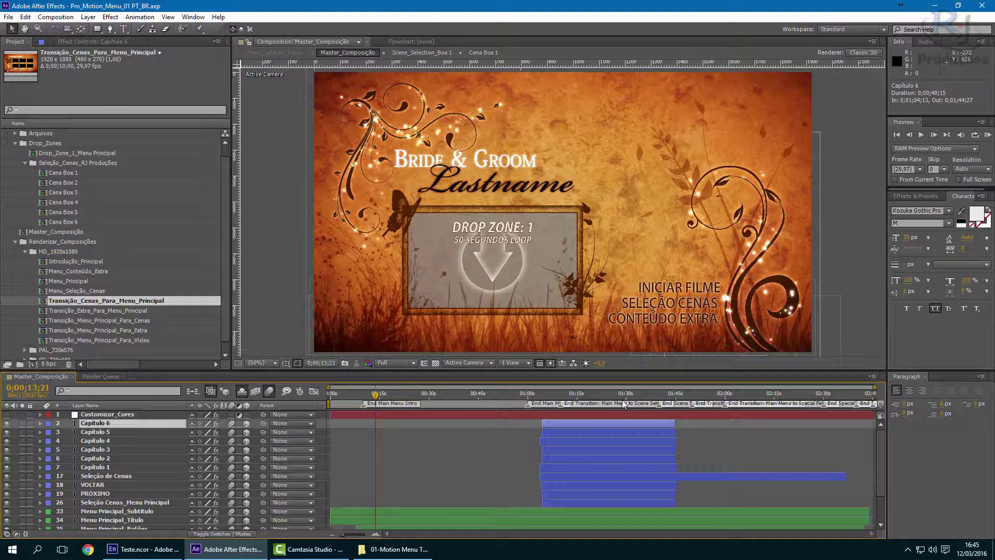
{"action": "left_click", "coordinate": [94, 495]}
{"action": "left_click", "coordinate": [111, 505]}
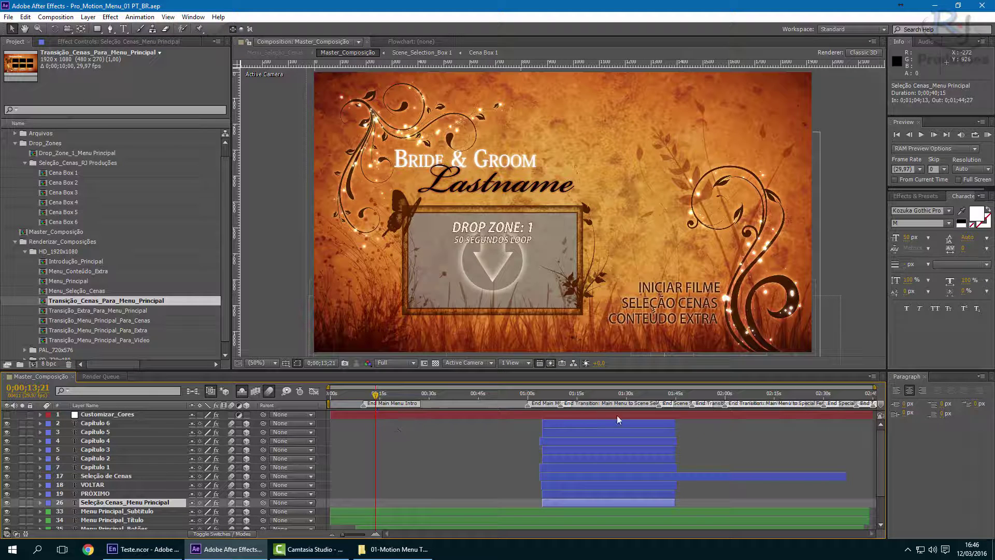
{"action": "left_click", "coordinate": [606, 395]}
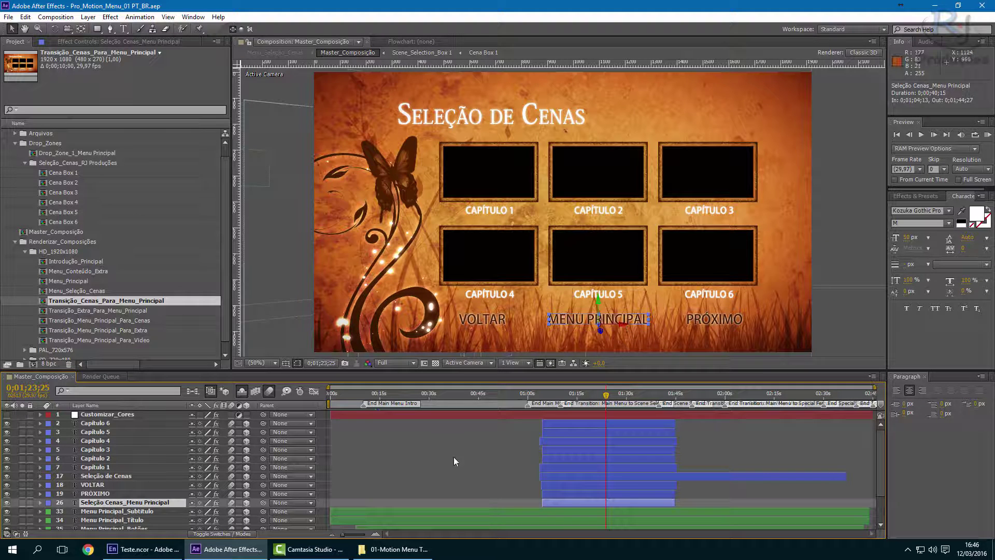
Step: Check the main menu's subtitle, title and button text layers with the composition previewed at 0;00;13;07
{"action": "left_click", "coordinate": [393, 515]}
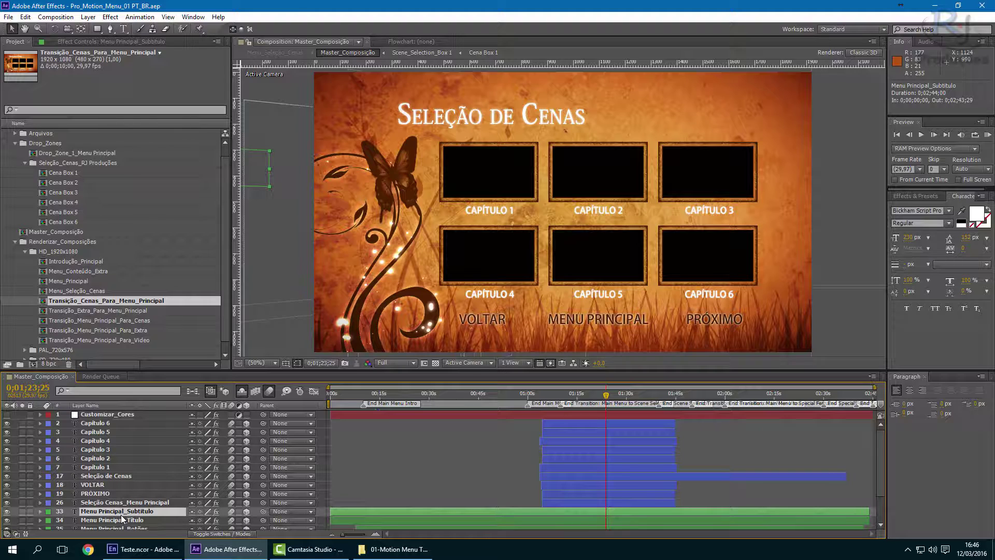
{"action": "left_click_drag", "start_coordinate": [881, 446], "coordinate": [880, 481]}
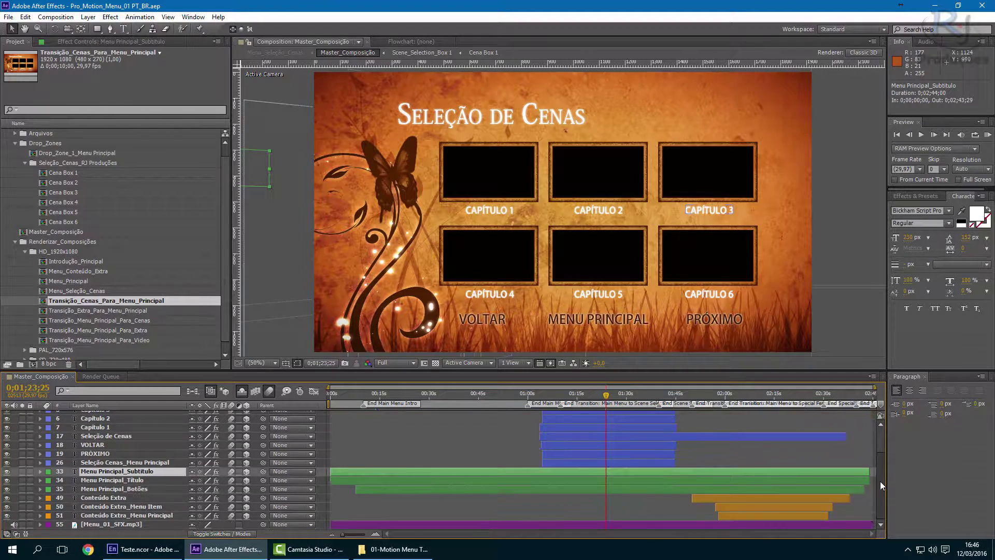
{"action": "left_click", "coordinate": [375, 394]}
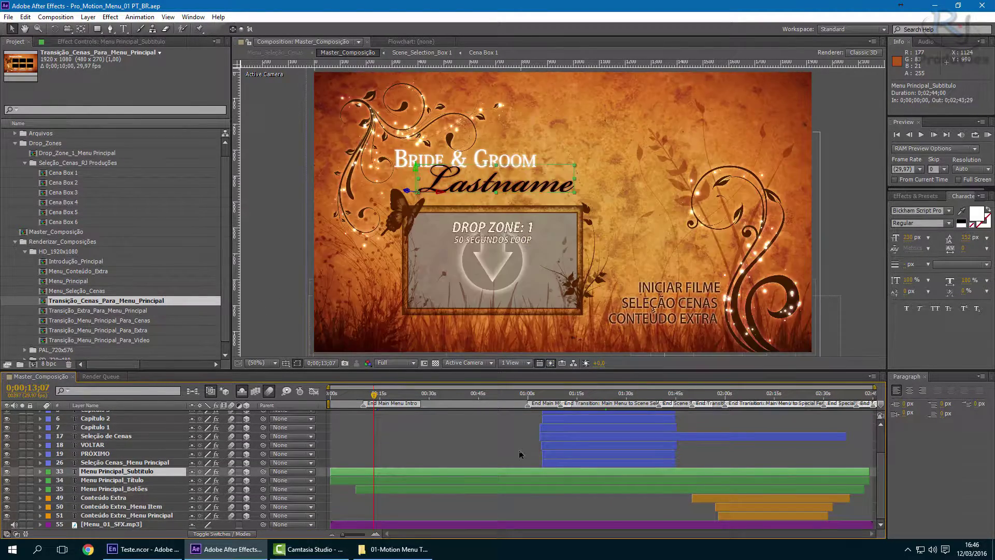
{"action": "left_click", "coordinate": [98, 481]}
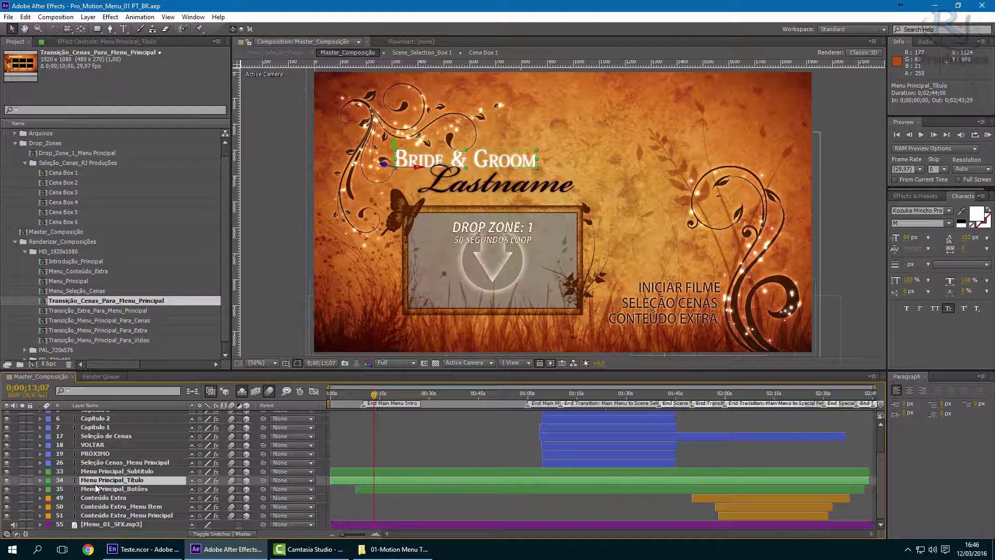
{"action": "left_click", "coordinate": [103, 490]}
Step: Check the three Conteúdo Extra layers and move the preview to the extra content menu at 0;02;16;10
{"action": "left_click", "coordinate": [747, 499]}
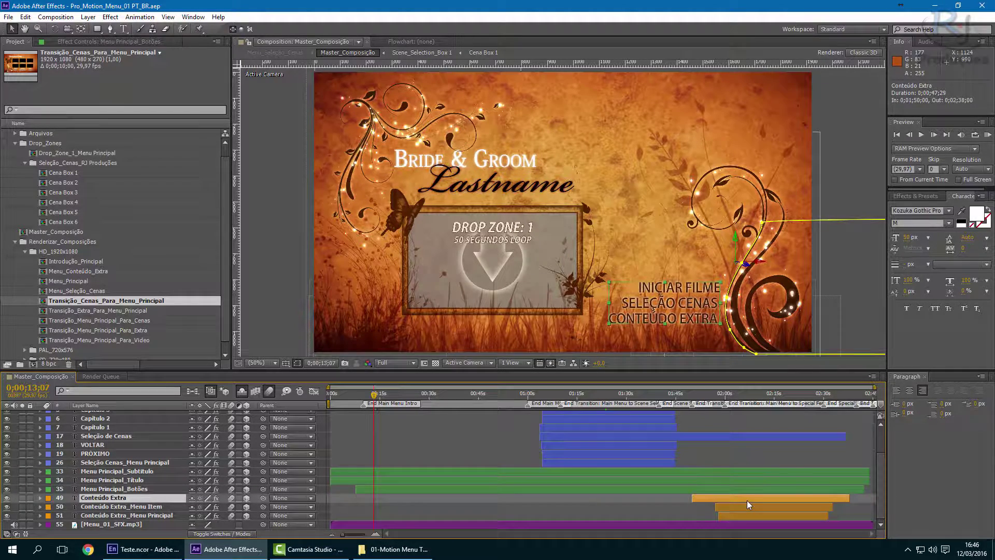
{"action": "left_click", "coordinate": [747, 506]}
{"action": "left_click", "coordinate": [745, 513]}
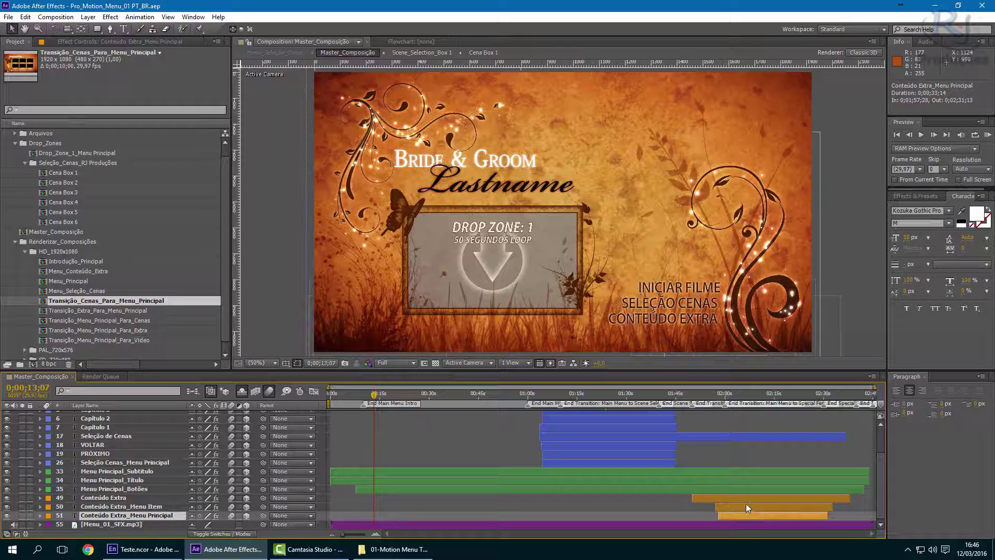
{"action": "left_click", "coordinate": [779, 395]}
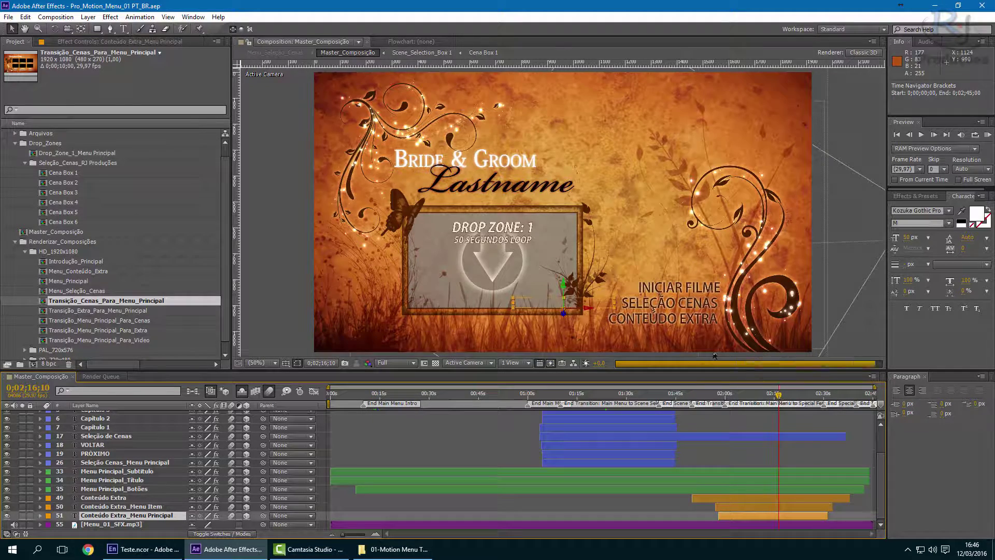
Step: Check the Menu_01_SFX.mp3 audio layer and look over the color-coded layers of the Master_Composição timeline
{"action": "left_click", "coordinate": [602, 524]}
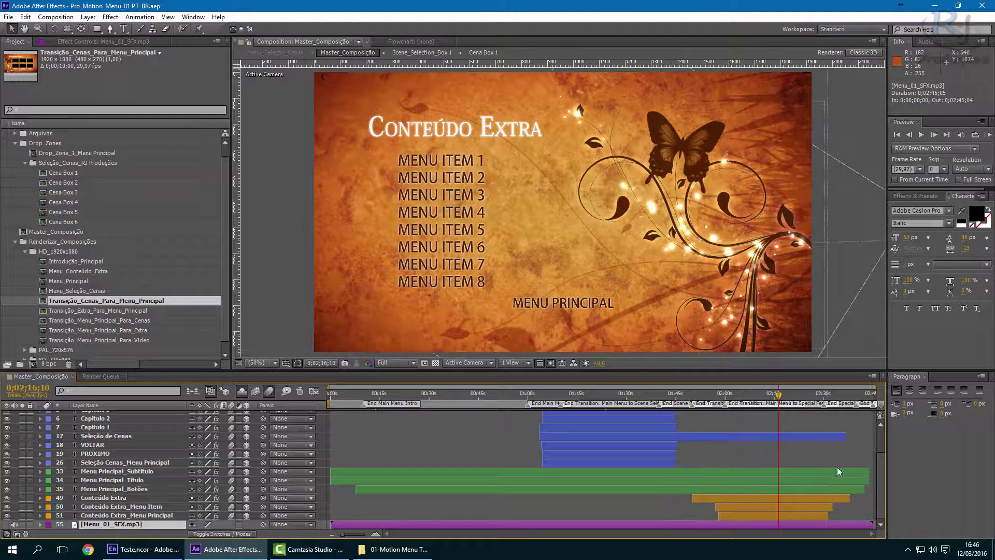
{"action": "scroll", "coordinate": [881, 446], "scroll_direction": "up", "scroll_amount": 3}
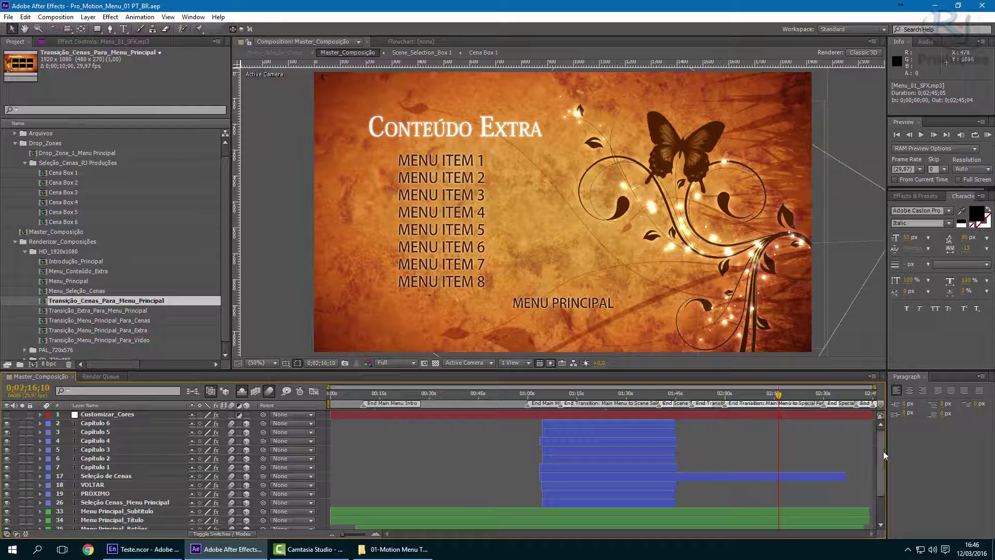
{"action": "scroll", "coordinate": [884, 468], "scroll_direction": "down", "scroll_amount": 3}
{"action": "scroll", "coordinate": [884, 495], "scroll_direction": "up", "scroll_amount": 3}
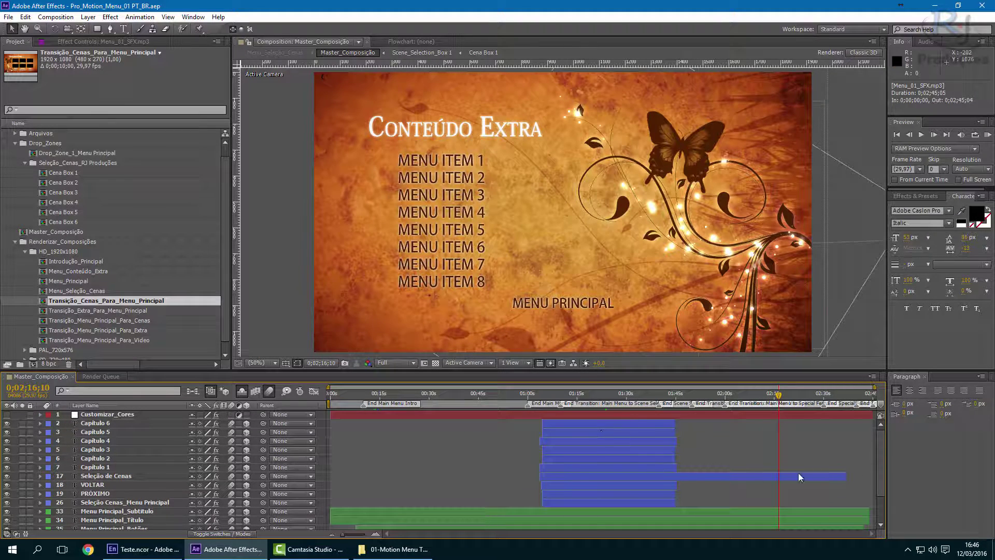
{"action": "scroll", "coordinate": [883, 456], "scroll_direction": "down", "scroll_amount": 3}
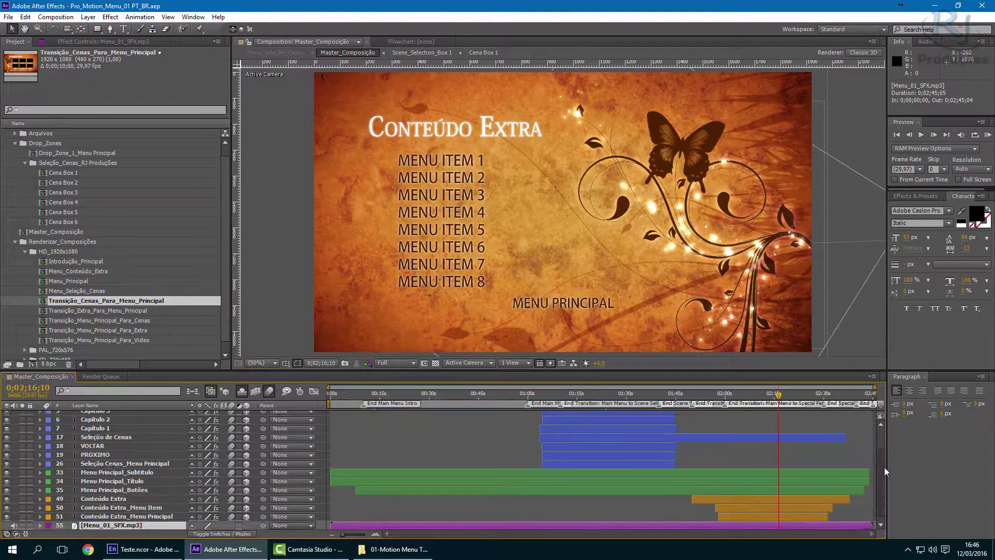
Step: Preview the scene selection menu at 0;01;22;08 and check its chapter, title and navigation text layers
{"action": "left_click", "coordinate": [152, 489]}
{"action": "left_click", "coordinate": [591, 397]}
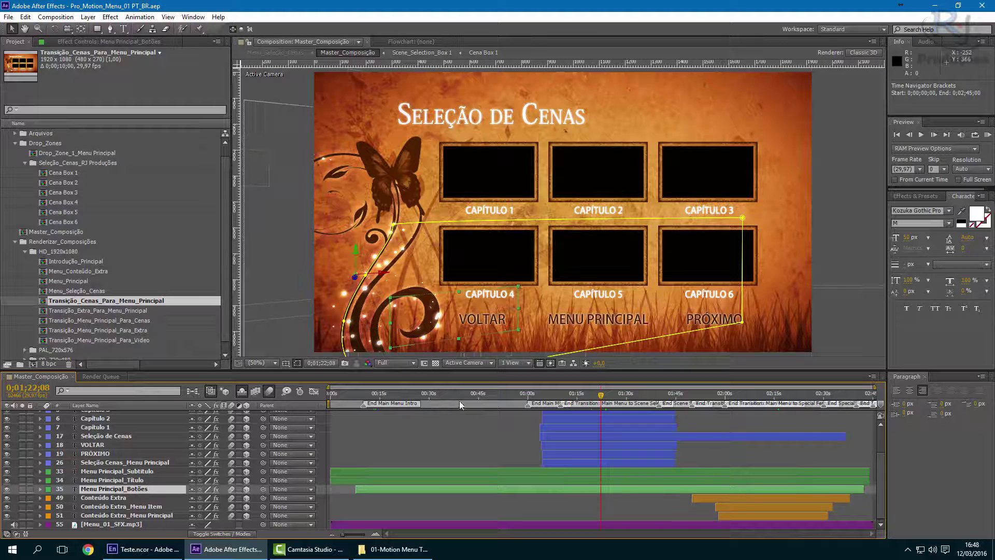
{"action": "left_click", "coordinate": [115, 471]}
{"action": "left_click", "coordinate": [112, 463]}
{"action": "left_click", "coordinate": [108, 454]}
{"action": "left_click", "coordinate": [105, 445]}
{"action": "left_click", "coordinate": [101, 436]}
{"action": "left_click", "coordinate": [98, 428]}
{"action": "left_click", "coordinate": [98, 463]}
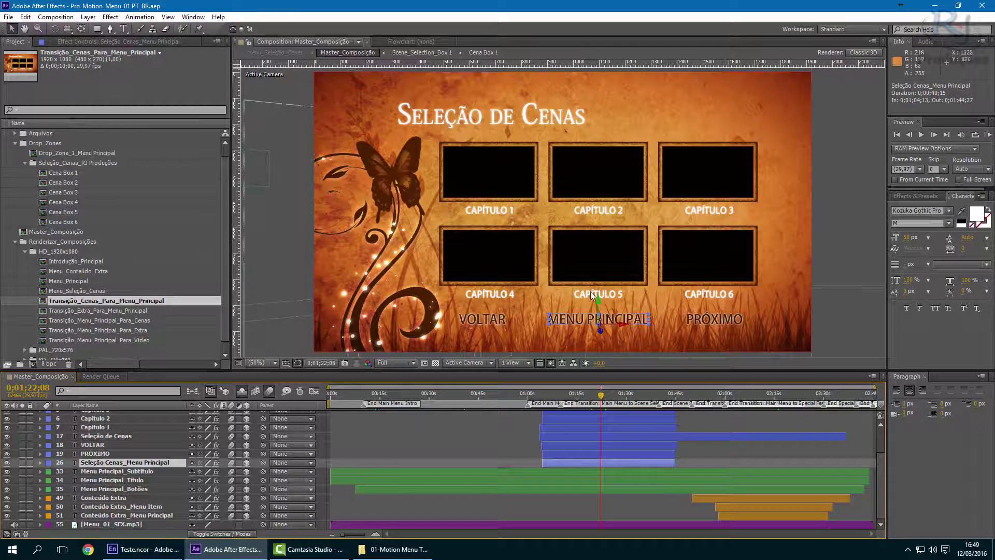
Step: Check the Menu Principal_Subtítulo, Menu Principal_Título and Conteúdo Extra layers, then return to the upper part of the layer list
{"action": "left_click", "coordinate": [111, 471]}
{"action": "left_click", "coordinate": [108, 480]}
{"action": "left_click", "coordinate": [104, 497]}
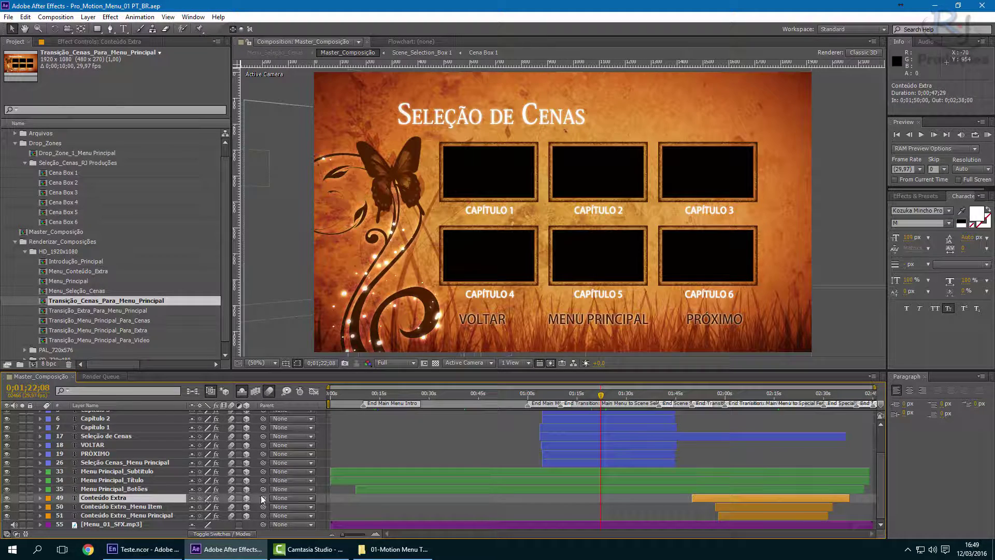
{"action": "left_click_drag", "start_coordinate": [880, 459], "coordinate": [885, 486]}
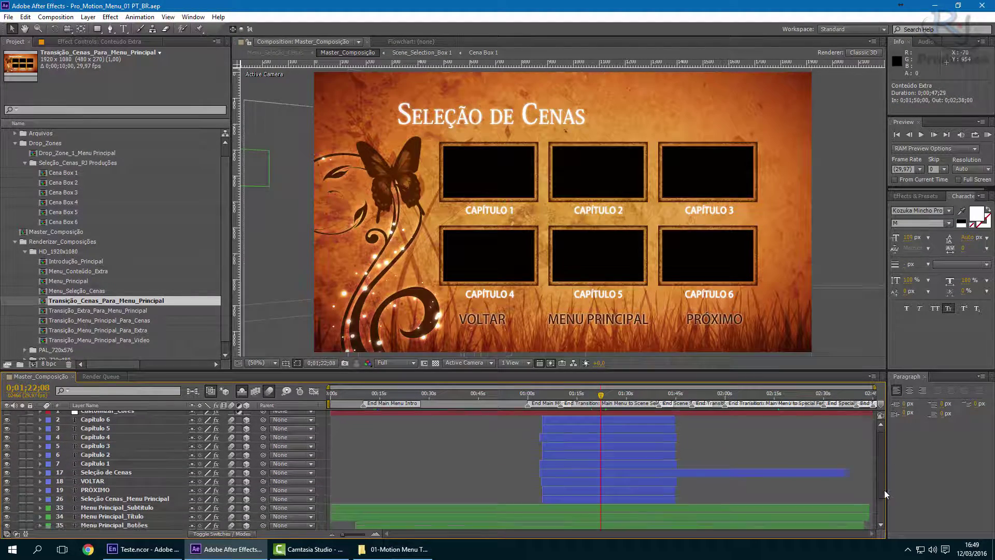
Step: Select the Seleção de Cenas layer, reveal the shy layers of Master_Composição to look over them, and hide them again
{"action": "left_click", "coordinate": [116, 438]}
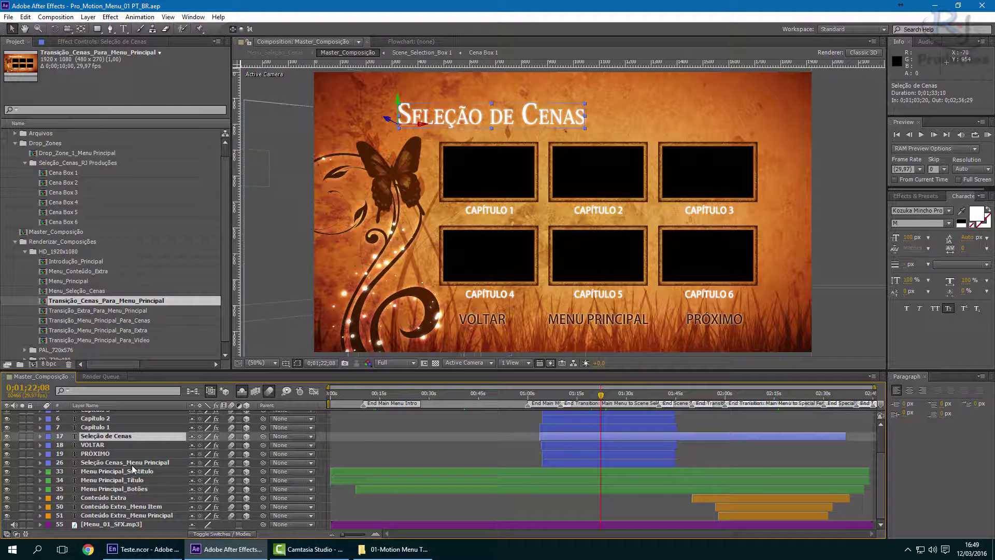
{"action": "left_click", "coordinate": [243, 391]}
{"action": "mouse_move", "coordinate": [882, 444]}
{"action": "left_mouse_down"}
{"action": "mouse_move", "coordinate": [887, 514]}
{"action": "mouse_move", "coordinate": [882, 445]}
{"action": "left_mouse_up"}
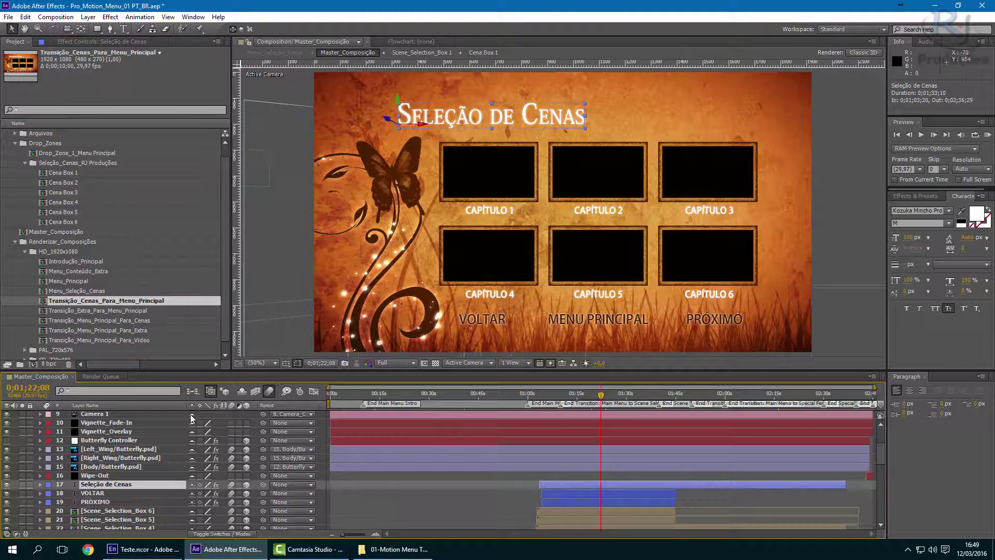
{"action": "left_click", "coordinate": [244, 392]}
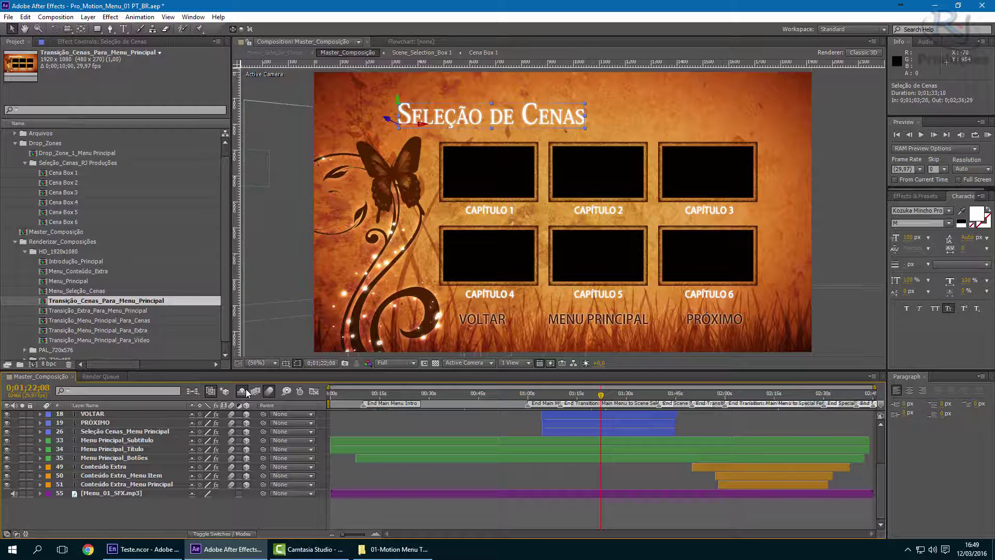
Step: Open the Pro_Motion_Menu_05 PT_BR project from the Regal Cinema kit's 01-Motion Menu Templates folder without saving the current project
{"action": "left_click", "coordinate": [394, 550]}
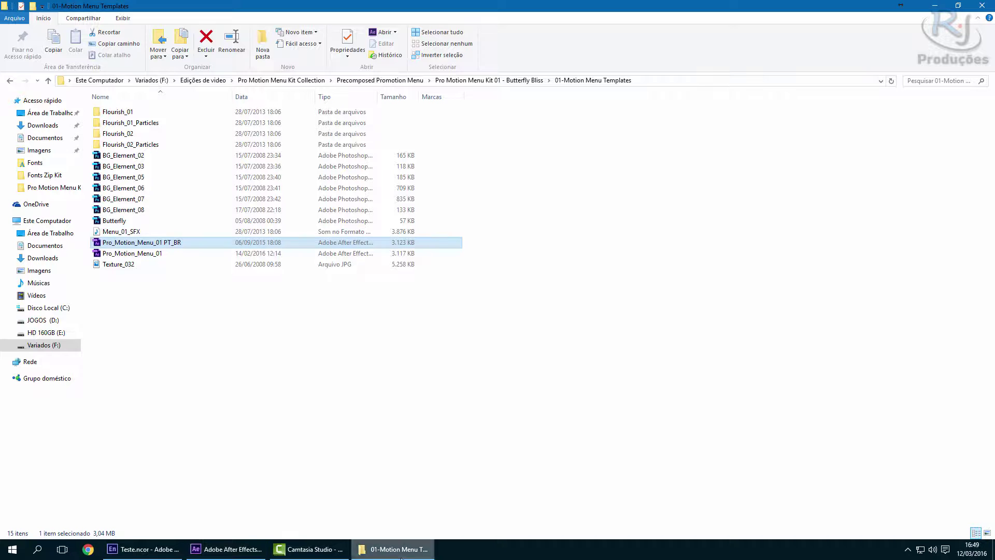
{"action": "left_click", "coordinate": [10, 80]}
{"action": "left_click", "coordinate": [10, 80]}
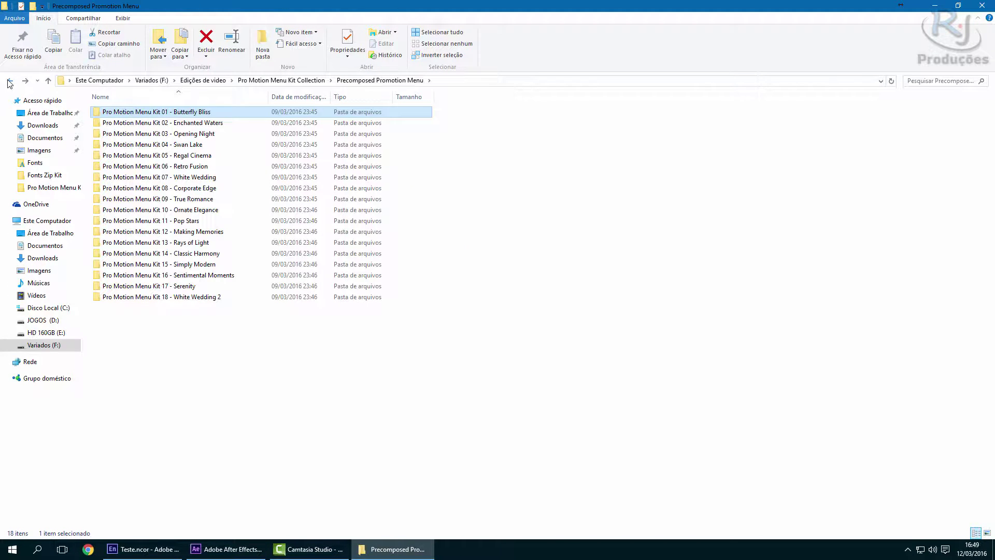
{"action": "double_click", "coordinate": [127, 155]}
{"action": "double_click", "coordinate": [145, 112]}
{"action": "double_click", "coordinate": [151, 133]}
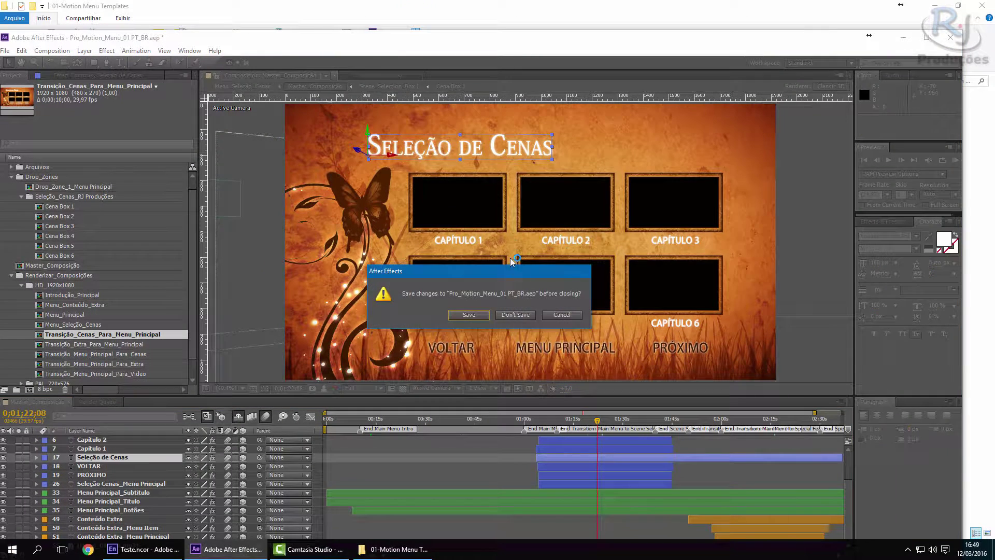
{"action": "left_click", "coordinate": [516, 315]}
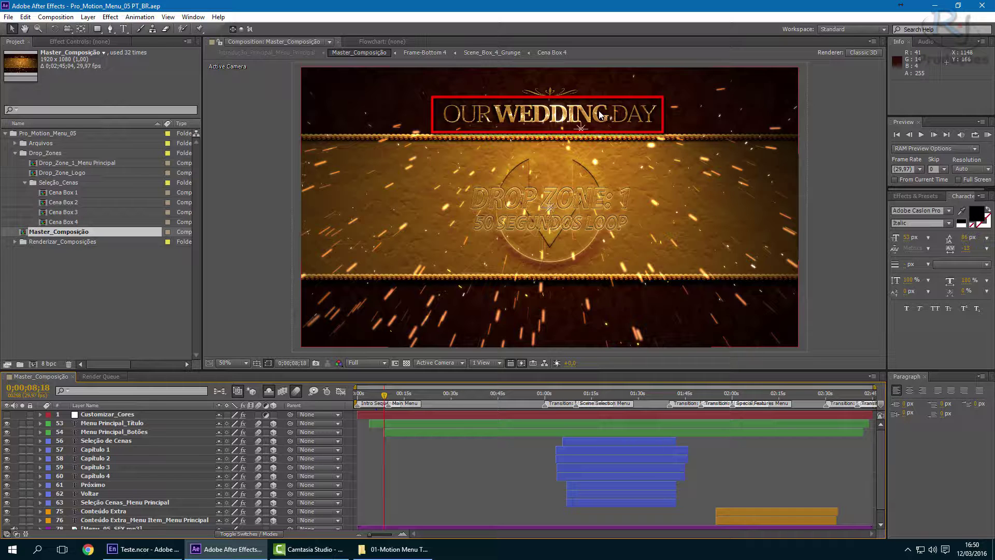
Step: Preview the Regal Cinema main menu at 0;00;10;13 and its extra content menu at 0;01;58;24
{"action": "left_click_drag", "start_coordinate": [387, 397], "coordinate": [390, 396]}
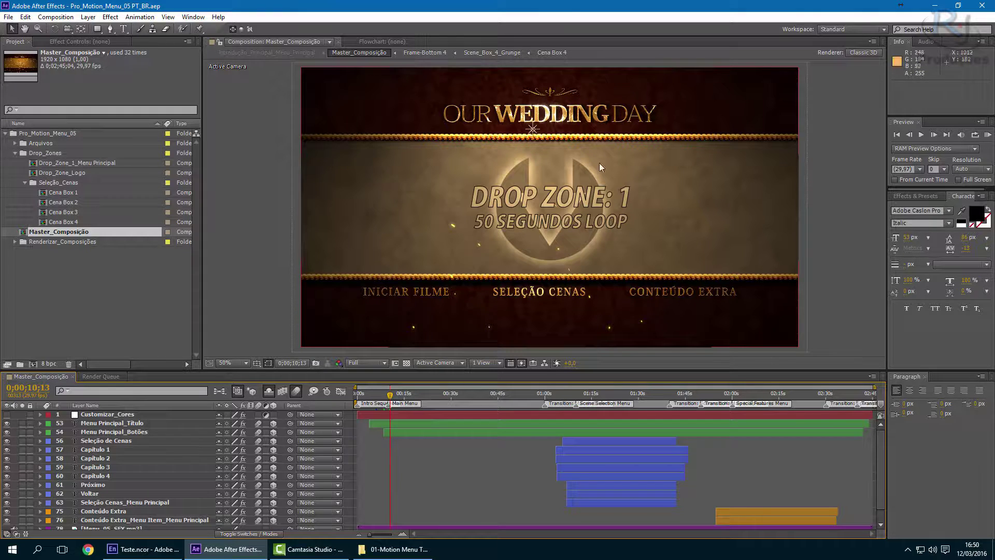
{"action": "left_click_drag", "start_coordinate": [763, 396], "coordinate": [729, 395]}
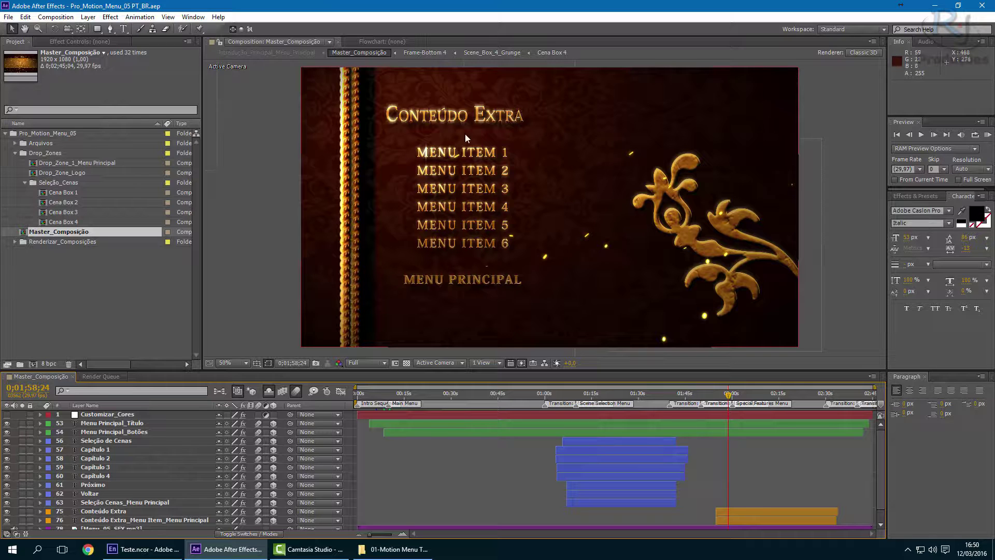
Step: Locate the Pro_Motion_Menu_05 (Original Glow Texto 100%) project file in the Regal Cinema folder and review the glowing menu text in After Effects
{"action": "left_click", "coordinate": [394, 549]}
{"action": "key", "text": "Up"}
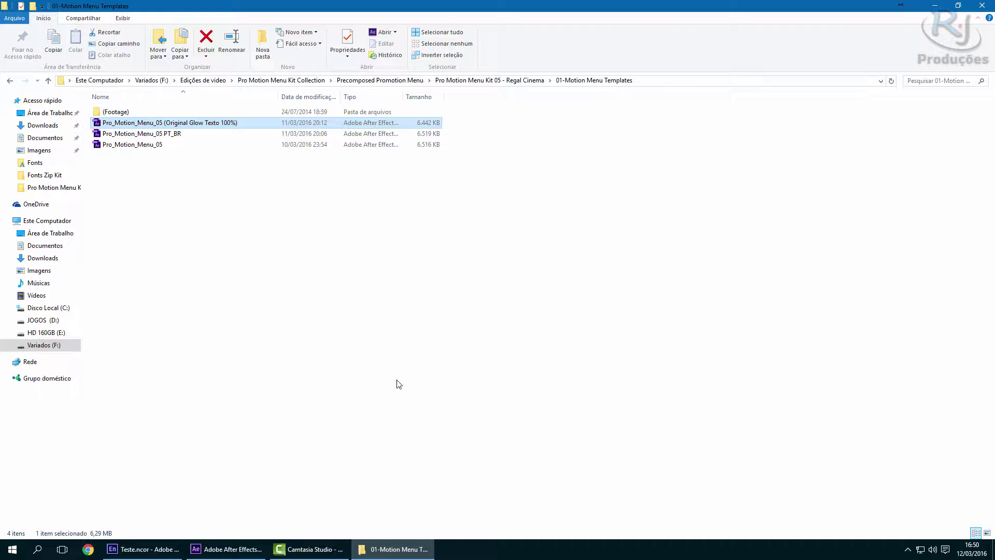
{"action": "left_click", "coordinate": [226, 549]}
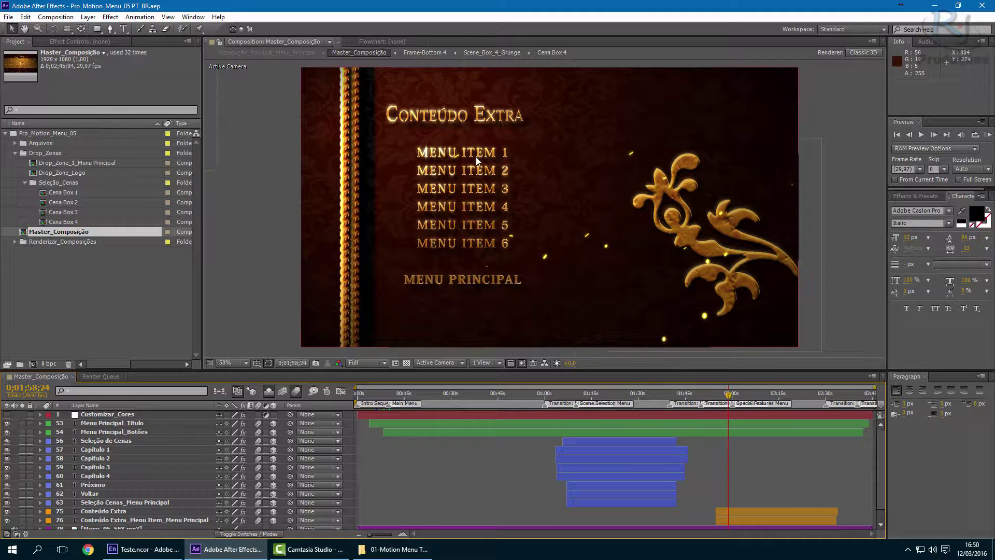
{"action": "left_click", "coordinate": [393, 549]}
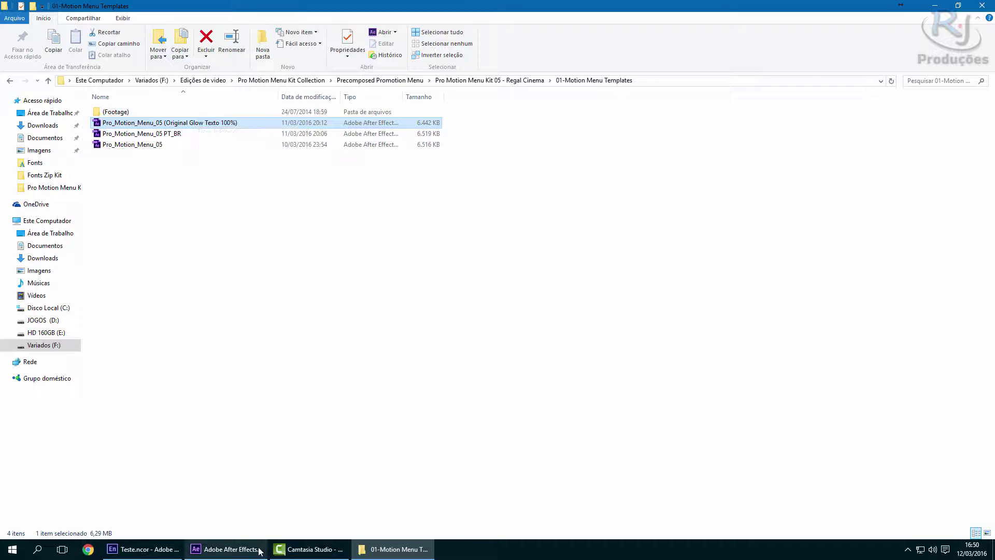
{"action": "left_click", "coordinate": [219, 551]}
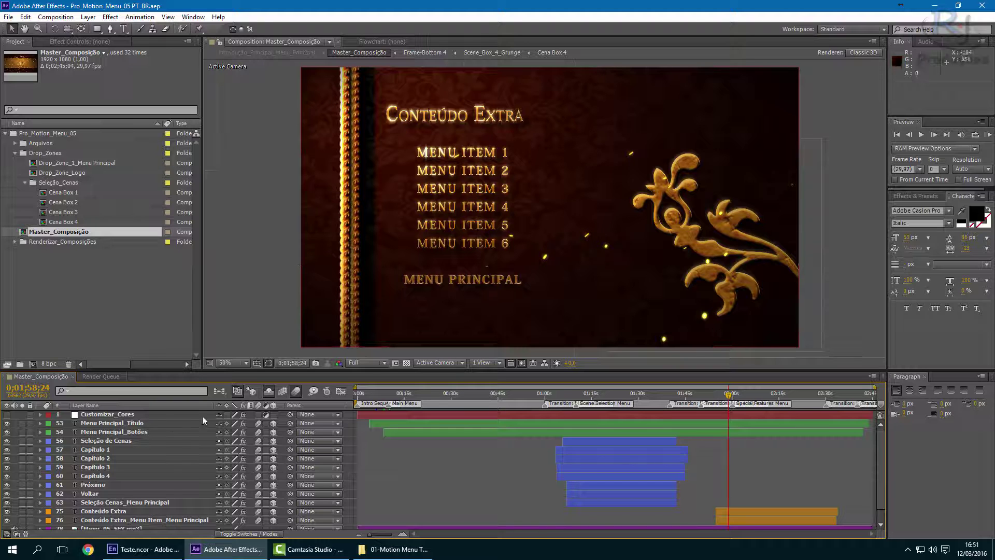
Step: Open the Pro_Motion_Menu_07 PT_BR project from the Pro Motion Menu Kit 07 - White Wedding templates folder
{"action": "left_click", "coordinate": [394, 549]}
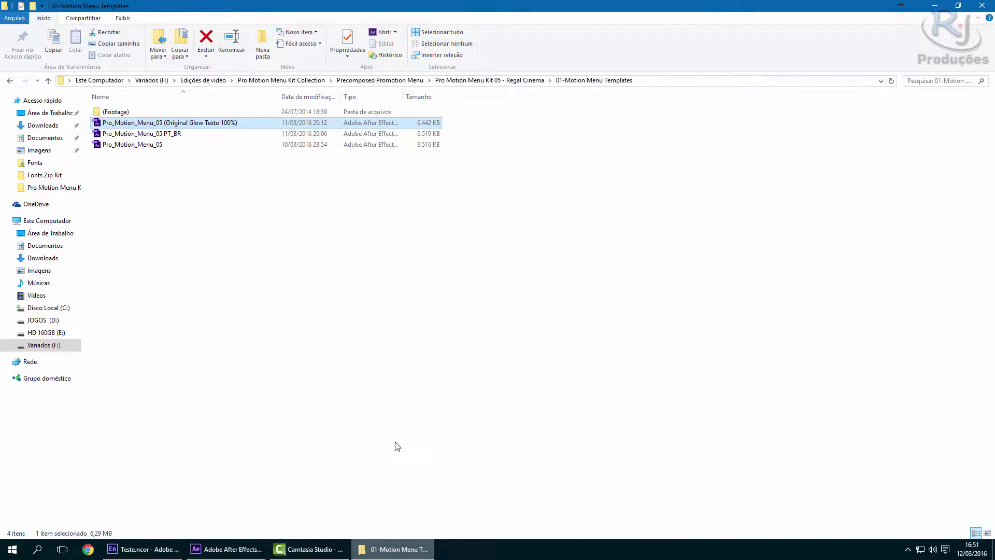
{"action": "left_click", "coordinate": [10, 81]}
{"action": "left_click", "coordinate": [10, 80]}
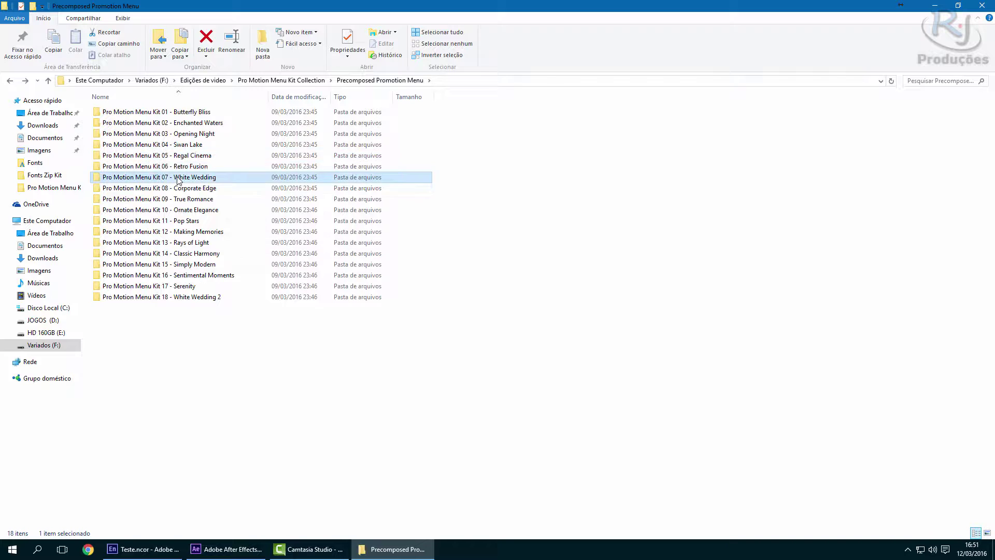
{"action": "double_click", "coordinate": [207, 177]}
{"action": "double_click", "coordinate": [159, 109]}
{"action": "double_click", "coordinate": [238, 122]}
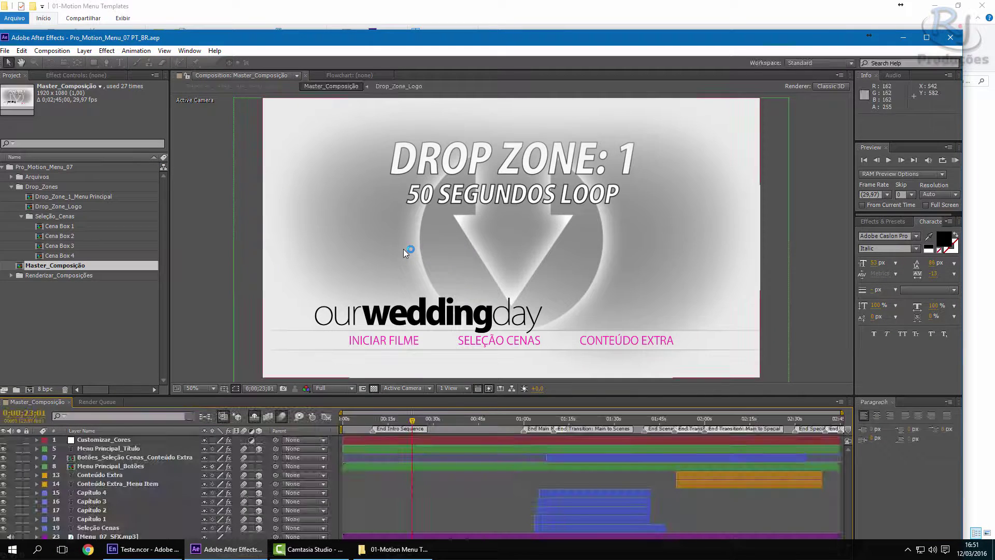
Step: Maximize the project window and scrub through the White Wedding Master_Composição from its start to 0;02;44;29
{"action": "left_click", "coordinate": [342, 419]}
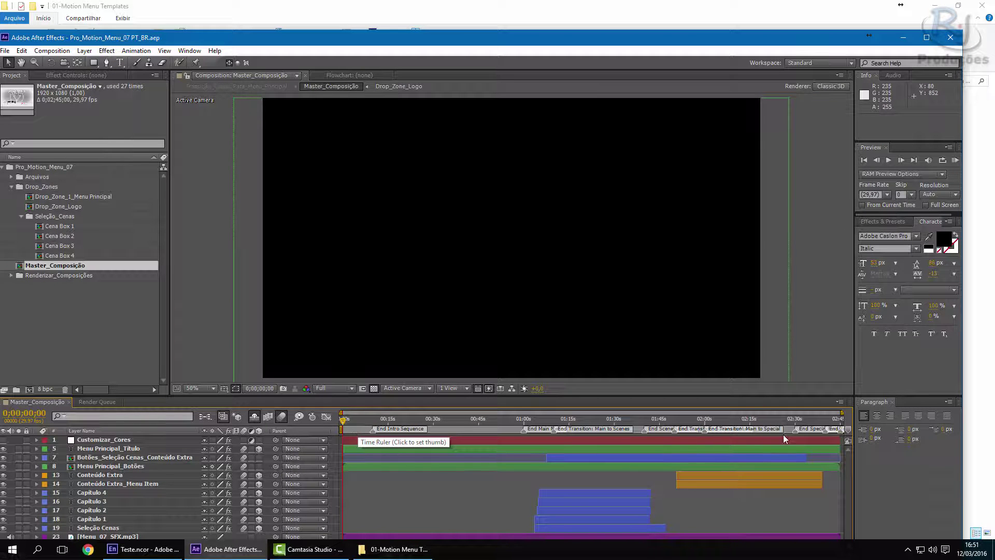
{"action": "double_click", "coordinate": [523, 41]}
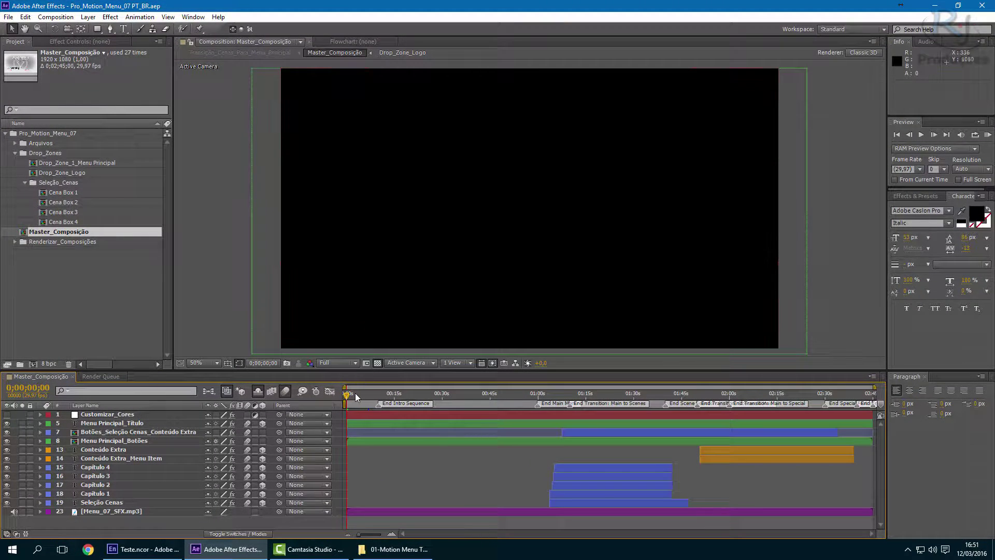
{"action": "mouse_move", "coordinate": [347, 395]}
{"action": "left_mouse_down"}
{"action": "mouse_move", "coordinate": [366, 397]}
{"action": "mouse_move", "coordinate": [350, 406]}
{"action": "left_mouse_up"}
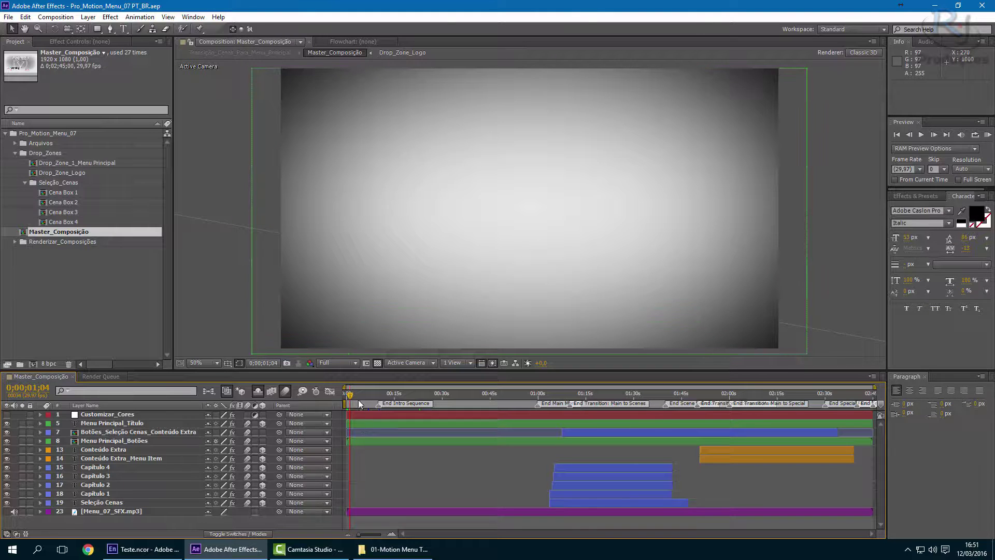
{"action": "left_click_drag", "start_coordinate": [349, 394], "coordinate": [873, 397]}
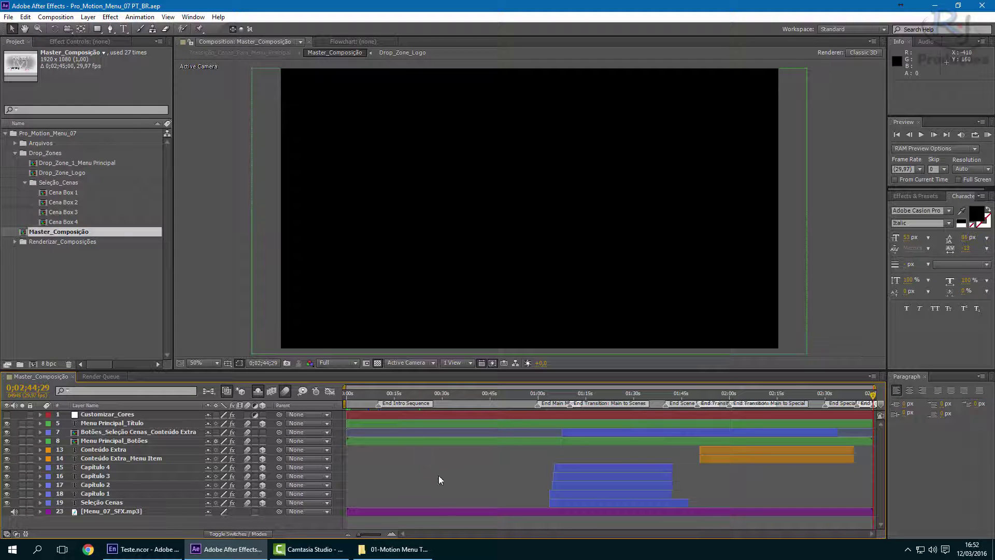
Step: Look over the contents of the Pro Motion Menu Kit 07 - White Wedding folder in File Explorer
{"action": "left_click", "coordinate": [394, 549]}
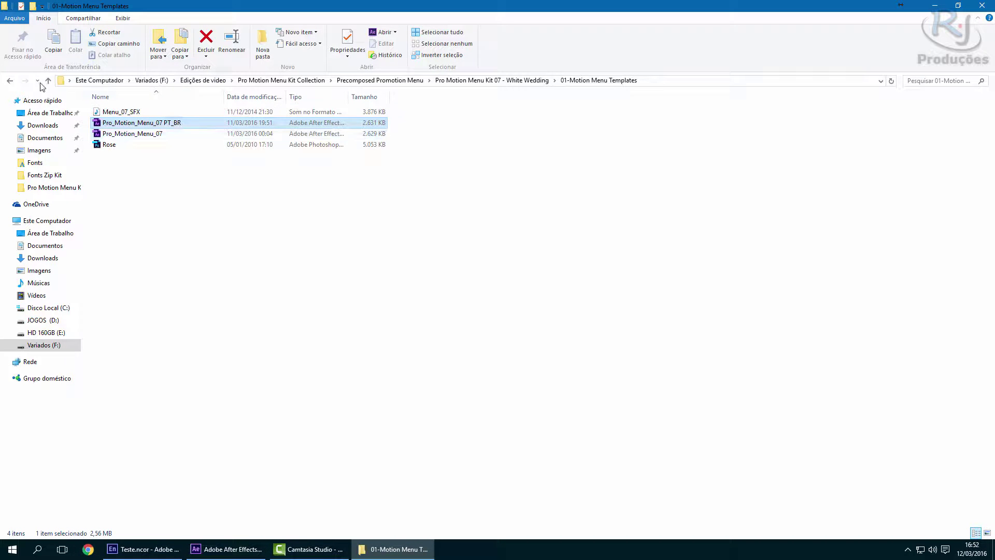
{"action": "left_click", "coordinate": [6, 80]}
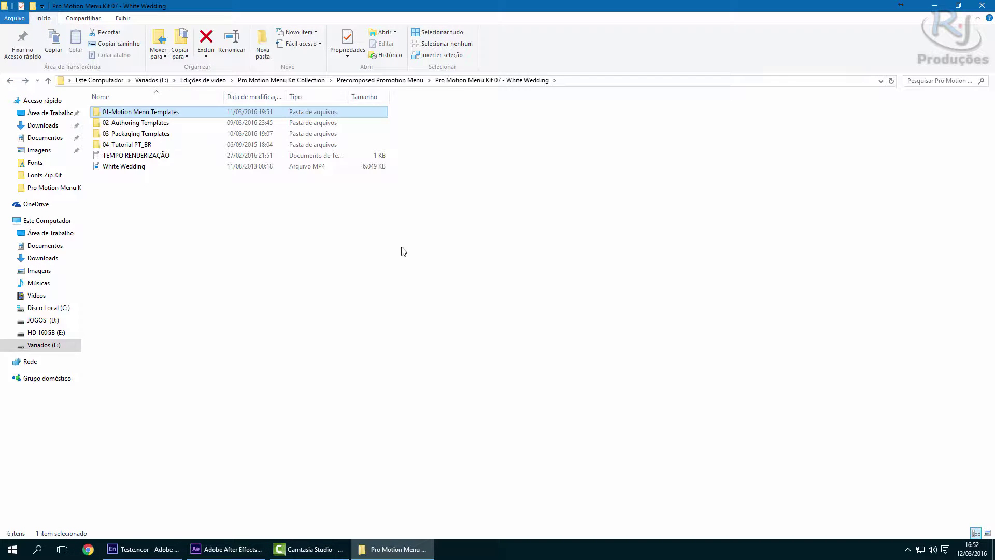
{"action": "left_click", "coordinate": [303, 203]}
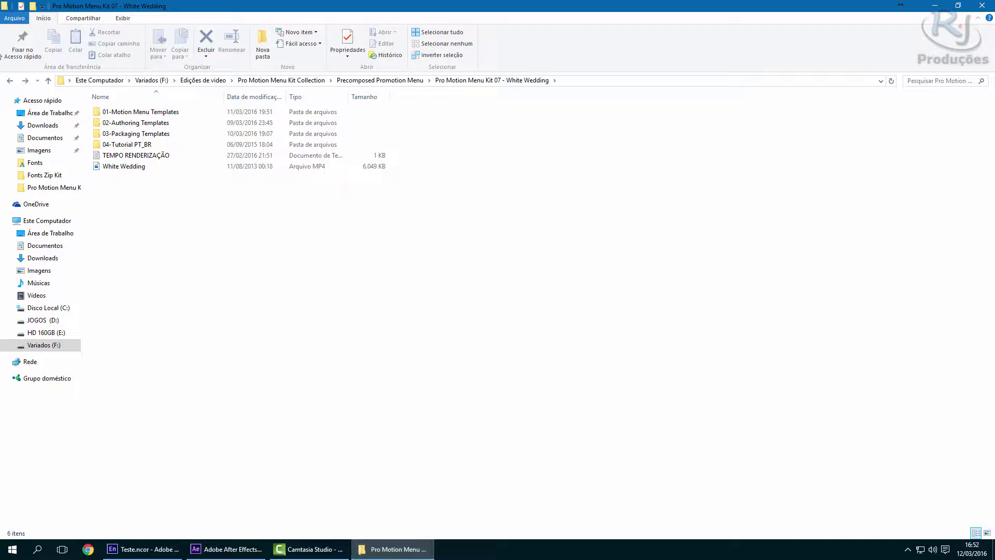
Step: Open the Pro_Motion_Menu_04 PT_BR project from the Swan Lake kit and preview its scene selection menu at 0;01;39;27
{"action": "left_click", "coordinate": [10, 80]}
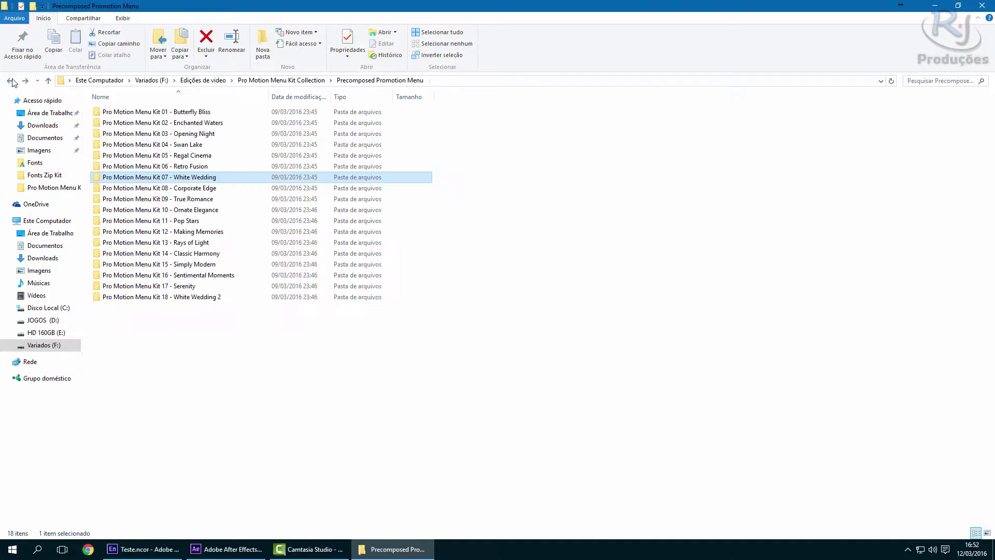
{"action": "double_click", "coordinate": [193, 144]}
{"action": "left_click", "coordinate": [194, 113]}
{"action": "double_click", "coordinate": [193, 113]}
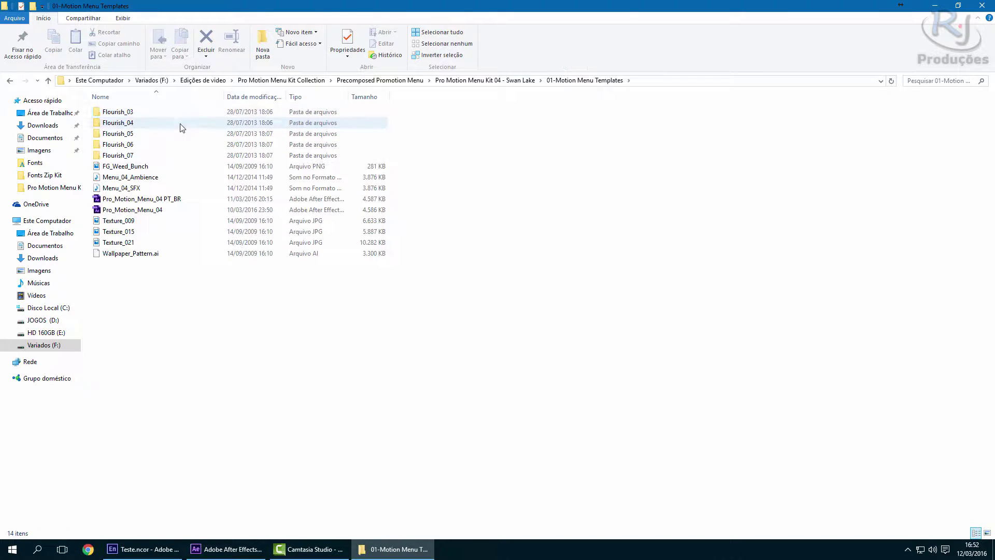
{"action": "double_click", "coordinate": [160, 200]}
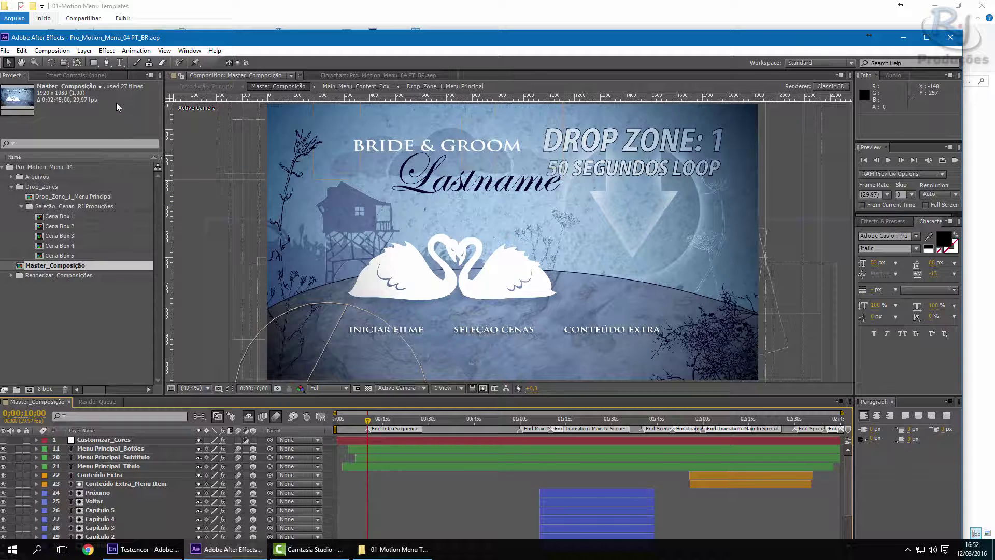
{"action": "left_click_drag", "start_coordinate": [527, 420], "coordinate": [630, 424]}
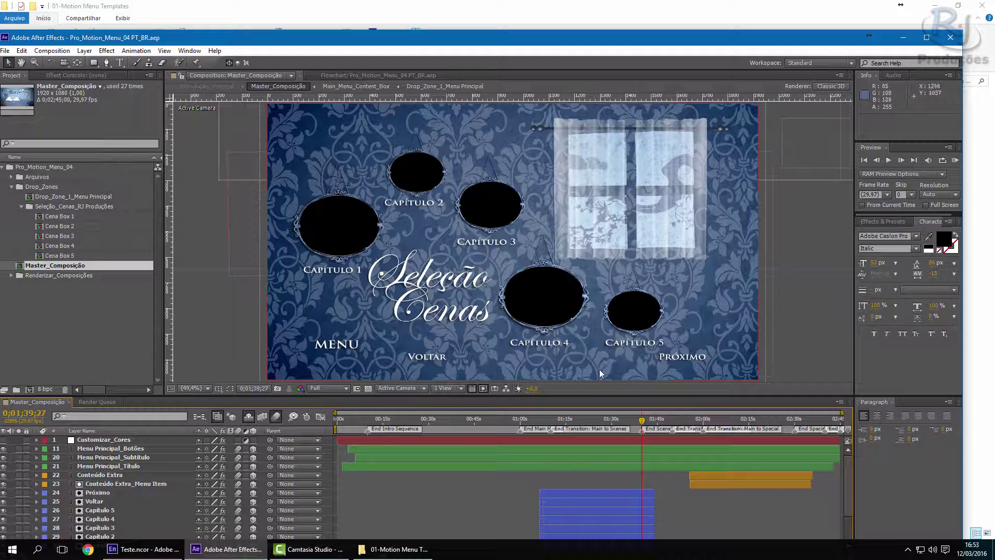
Step: Open the Pro_Motion_Menu_14 PT_BR project from the Pro Motion Menu Kit 14 - Classic Harmony motion menu templates folder
{"action": "left_click_drag", "start_coordinate": [642, 426], "coordinate": [651, 424]}
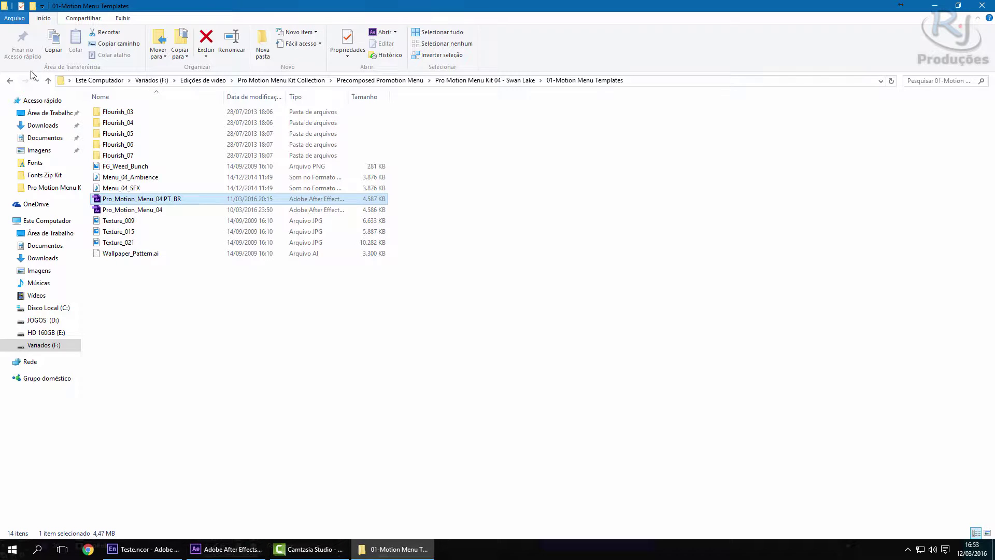
{"action": "left_click", "coordinate": [9, 82]}
{"action": "left_click", "coordinate": [10, 82]}
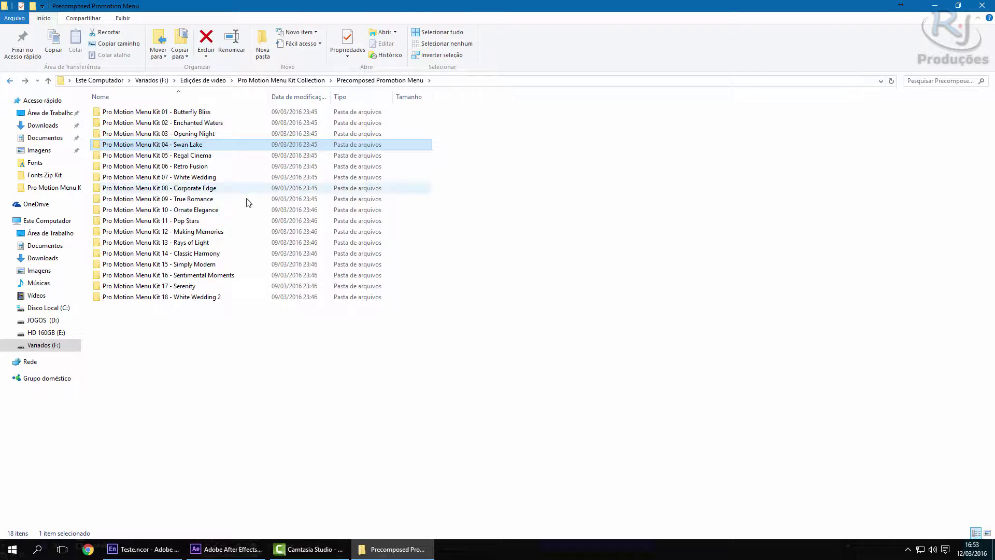
{"action": "double_click", "coordinate": [195, 255]}
{"action": "double_click", "coordinate": [179, 111]}
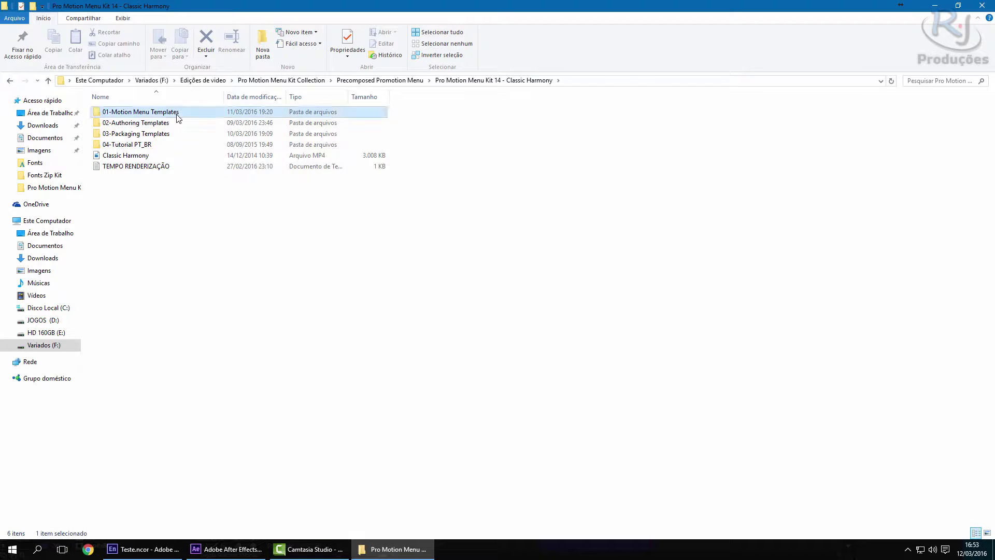
{"action": "double_click", "coordinate": [171, 123]}
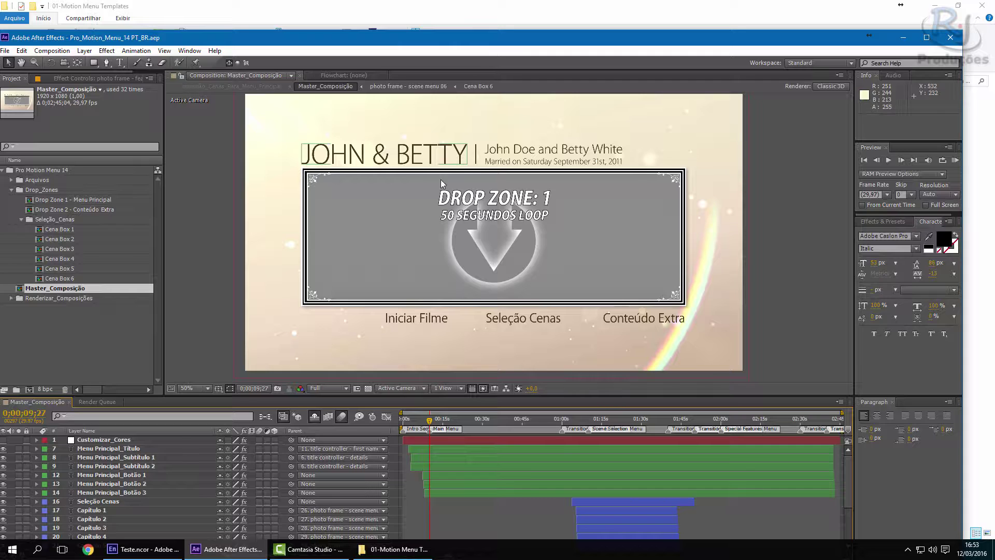
Step: Scrub the Classic Harmony Master_Composição through its Conteúdo Extra menu and closing transition to 0;02;38;15
{"action": "left_click", "coordinate": [655, 419]}
{"action": "left_click_drag", "start_coordinate": [658, 420], "coordinate": [797, 424]}
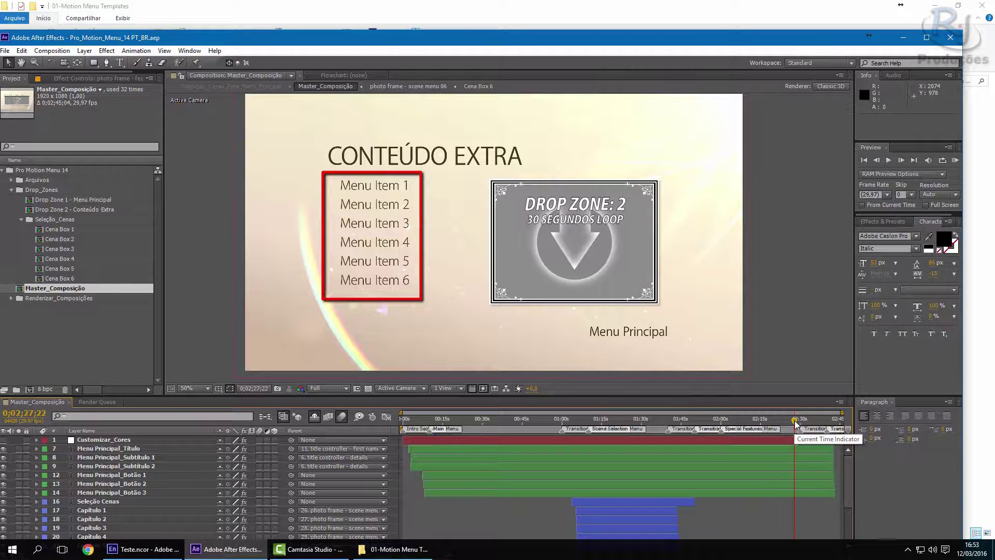
{"action": "mouse_move", "coordinate": [797, 424]}
{"action": "left_mouse_down"}
{"action": "mouse_move", "coordinate": [809, 423]}
{"action": "mouse_move", "coordinate": [798, 419]}
{"action": "left_mouse_up"}
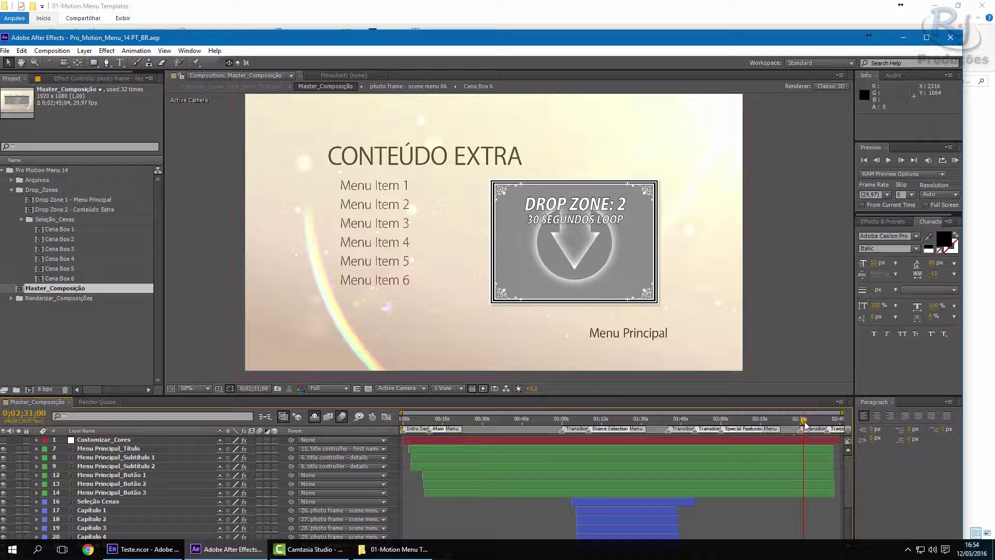
{"action": "left_click_drag", "start_coordinate": [805, 424], "coordinate": [809, 422]}
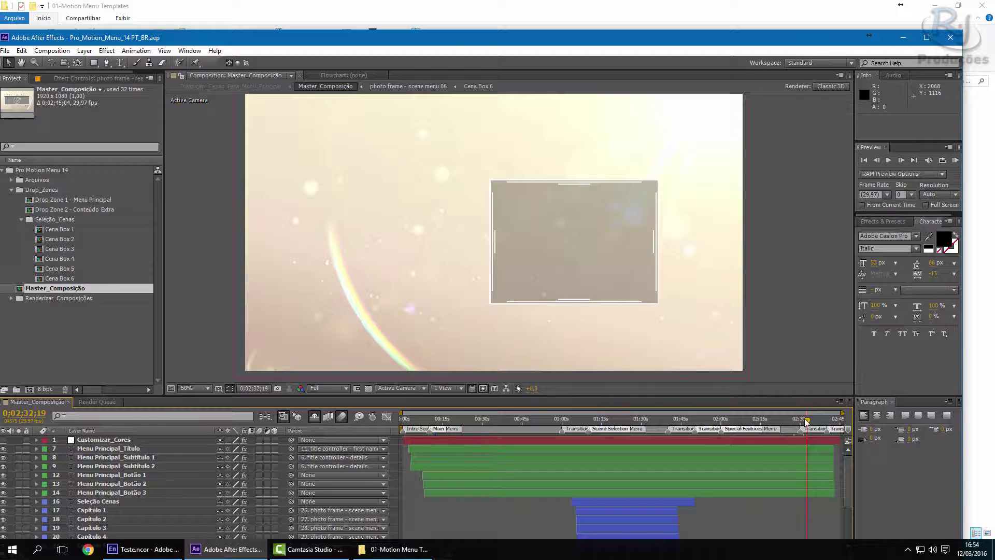
{"action": "left_click_drag", "start_coordinate": [809, 422], "coordinate": [823, 420]}
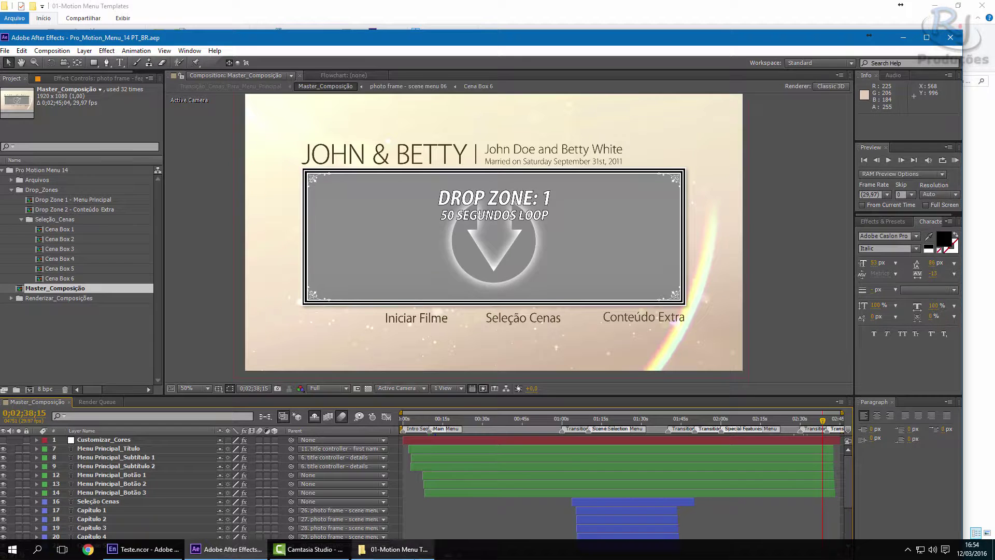
Step: Look over the kit list in the Precomposed Promotion Menu folder and the Butterfly Bliss kit's 01-Motion Menu Templates folder in File Explorer
{"action": "left_click", "coordinate": [399, 548]}
{"action": "left_click", "coordinate": [9, 81]}
{"action": "left_click", "coordinate": [8, 81]}
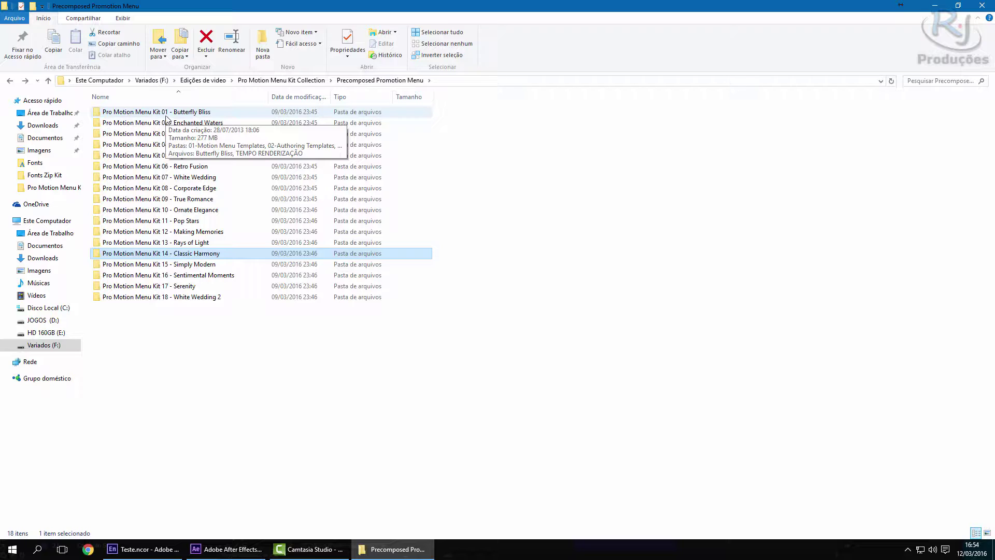
{"action": "left_click", "coordinate": [440, 126]}
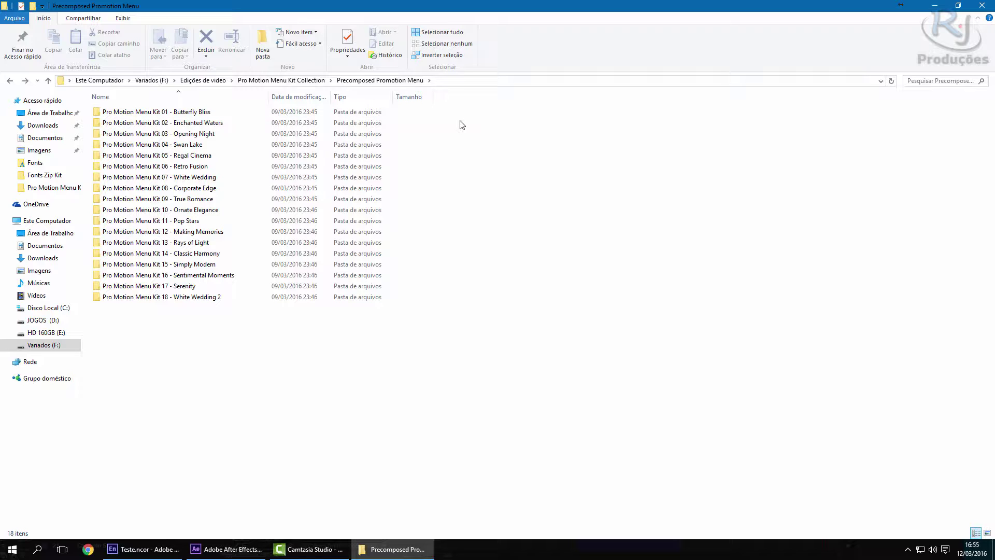
{"action": "double_click", "coordinate": [172, 112]}
{"action": "left_click", "coordinate": [173, 113]}
{"action": "double_click", "coordinate": [173, 112]}
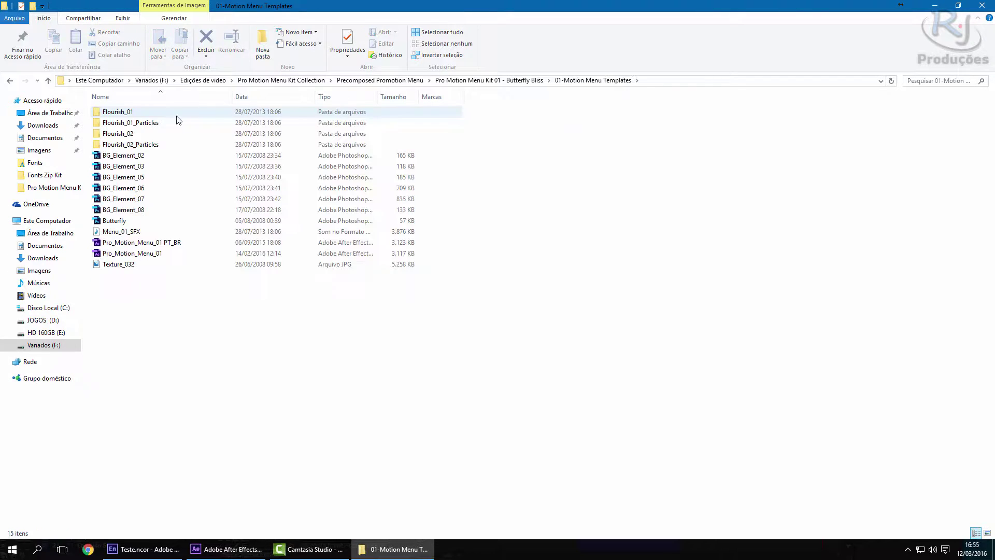
{"action": "left_click", "coordinate": [10, 81]}
{"action": "left_click", "coordinate": [10, 81]}
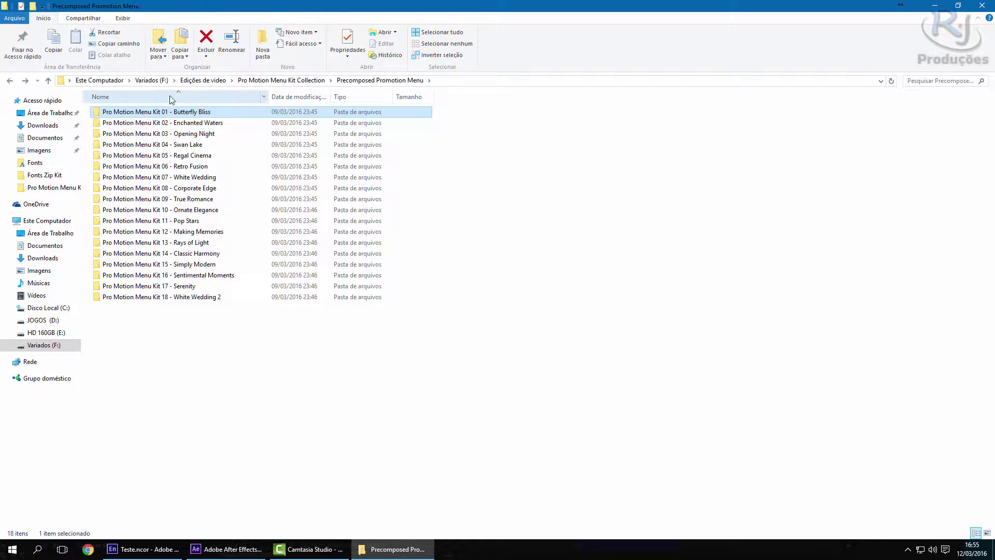
Step: Look inside the Butterfly Bliss kit's 02-Authoring Templates folder and return to the list of kits
{"action": "double_click", "coordinate": [190, 112]}
{"action": "left_click", "coordinate": [169, 124]}
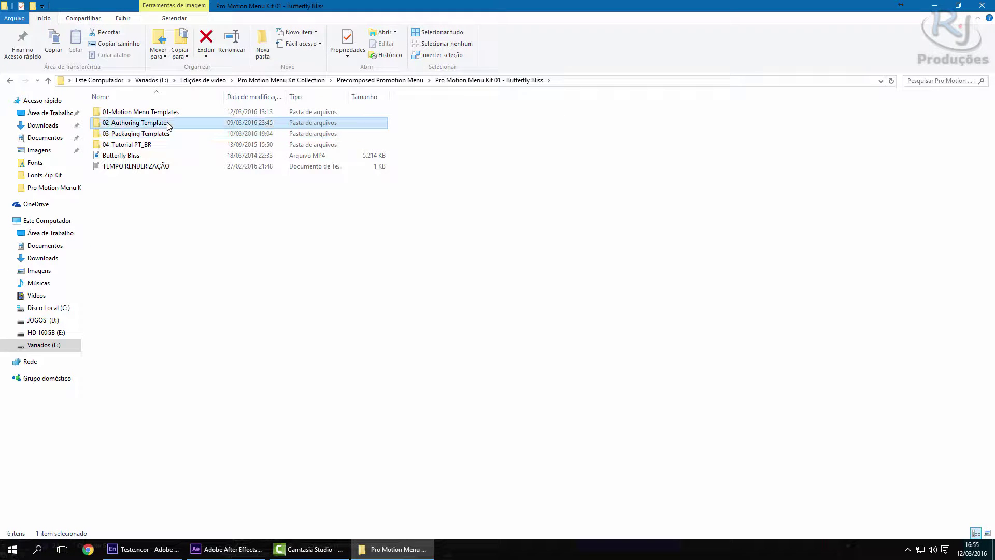
{"action": "double_click", "coordinate": [169, 124]}
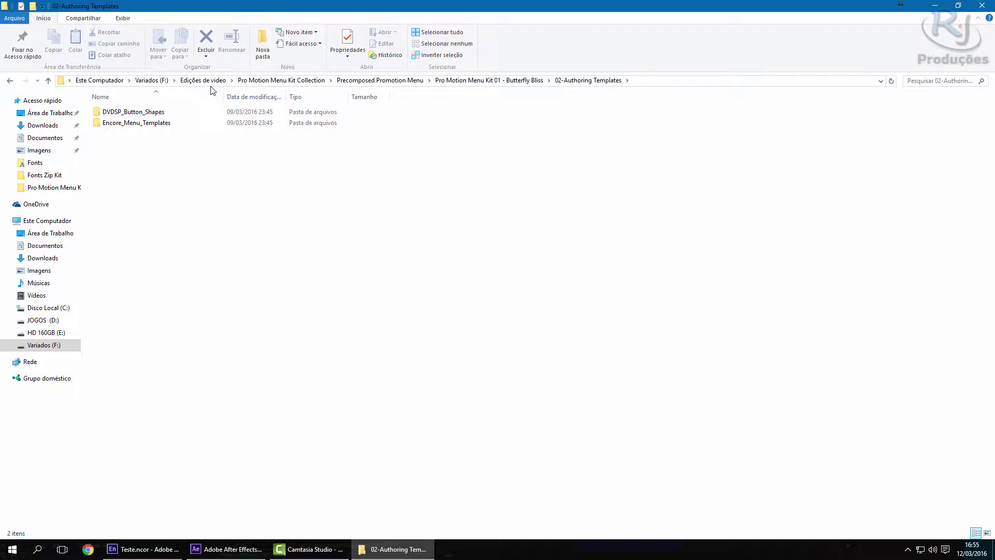
{"action": "left_click", "coordinate": [9, 80]}
{"action": "left_click", "coordinate": [10, 80]}
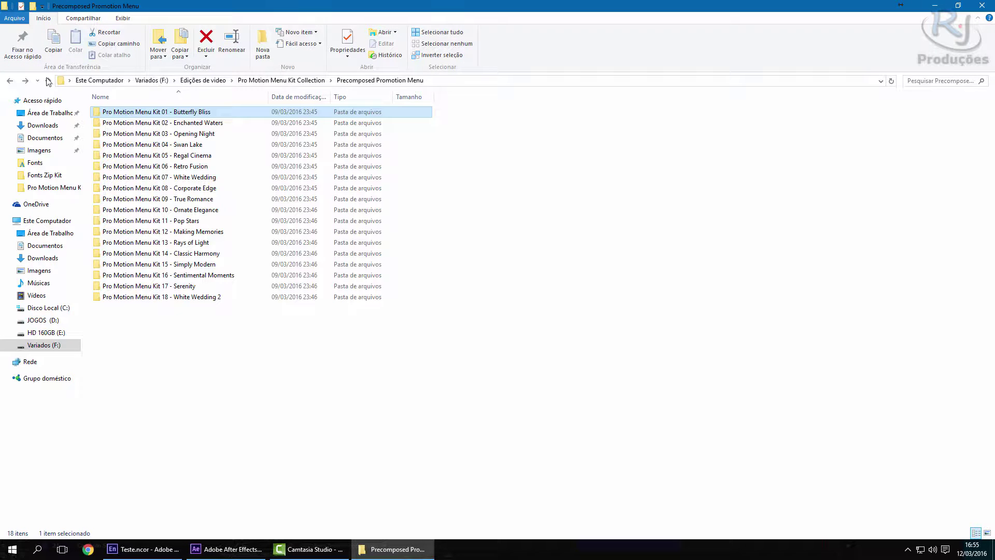
Step: Open the TEMPO RENDERIZAÇÃO text file from the Butterfly Bliss kit folder and move its window below the folder's file list
{"action": "double_click", "coordinate": [162, 113]}
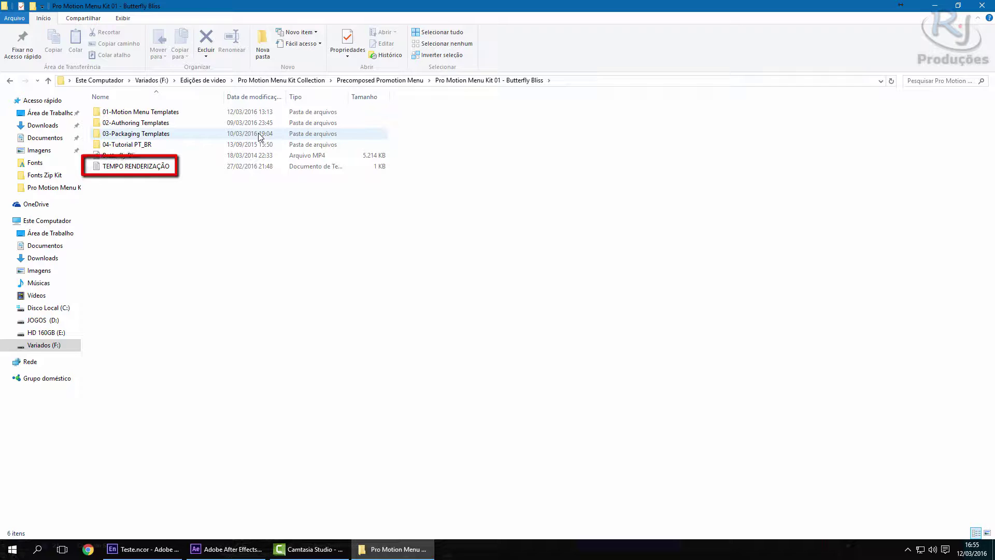
{"action": "left_click", "coordinate": [153, 166]}
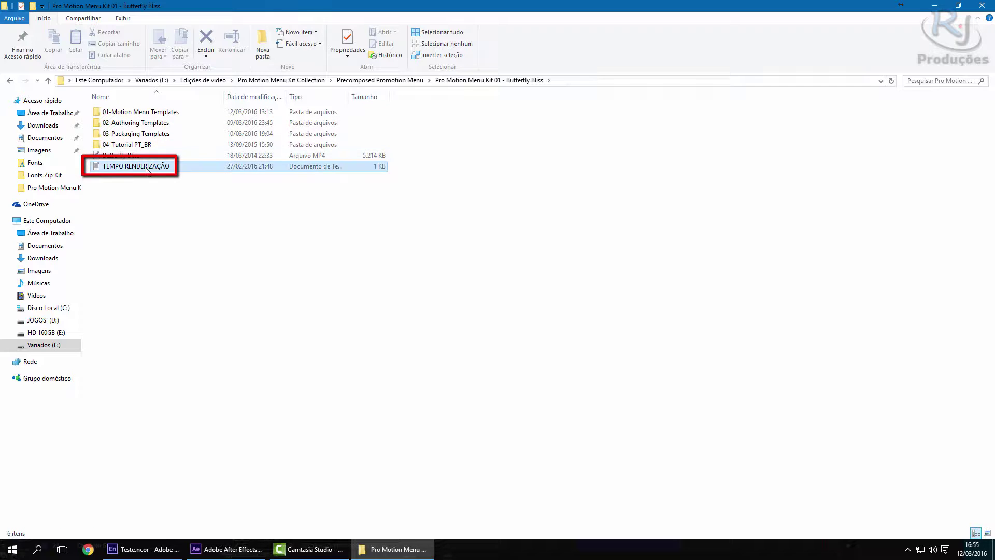
{"action": "double_click", "coordinate": [156, 166]}
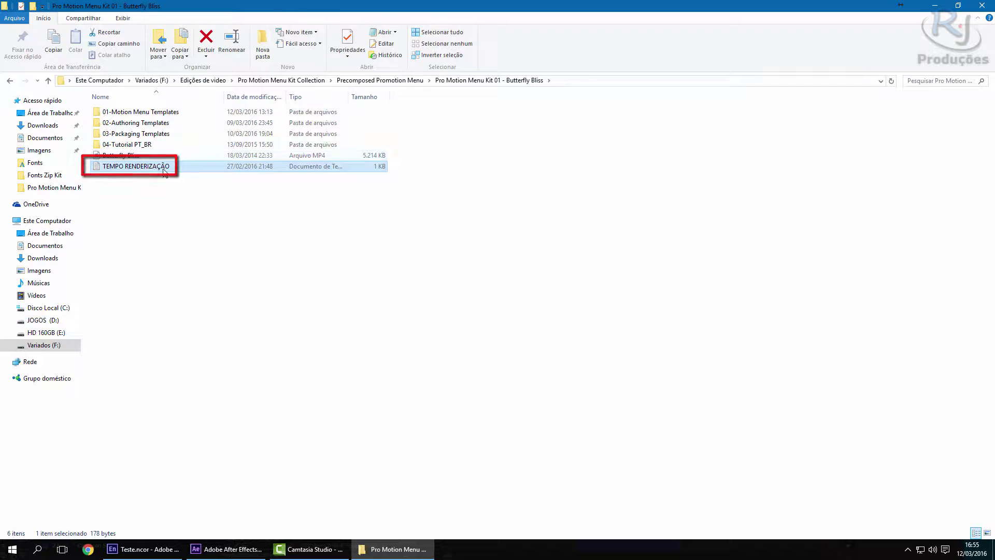
{"action": "left_click_drag", "start_coordinate": [345, 28], "coordinate": [354, 178]}
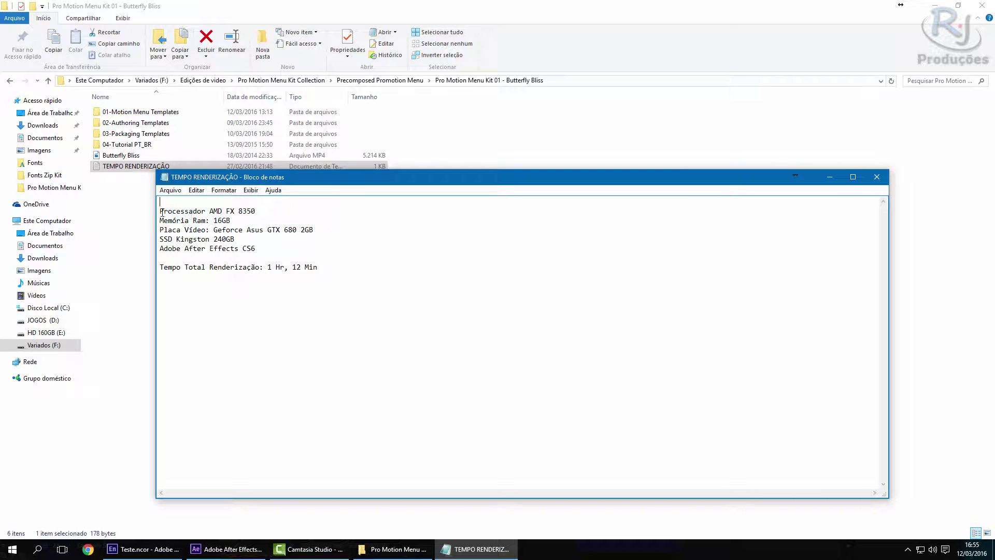
Step: Examine the computer specifications and the total rendering time noted in the TEMPO RENDERIZAÇÃO file
{"action": "left_click_drag", "start_coordinate": [160, 211], "coordinate": [277, 224]}
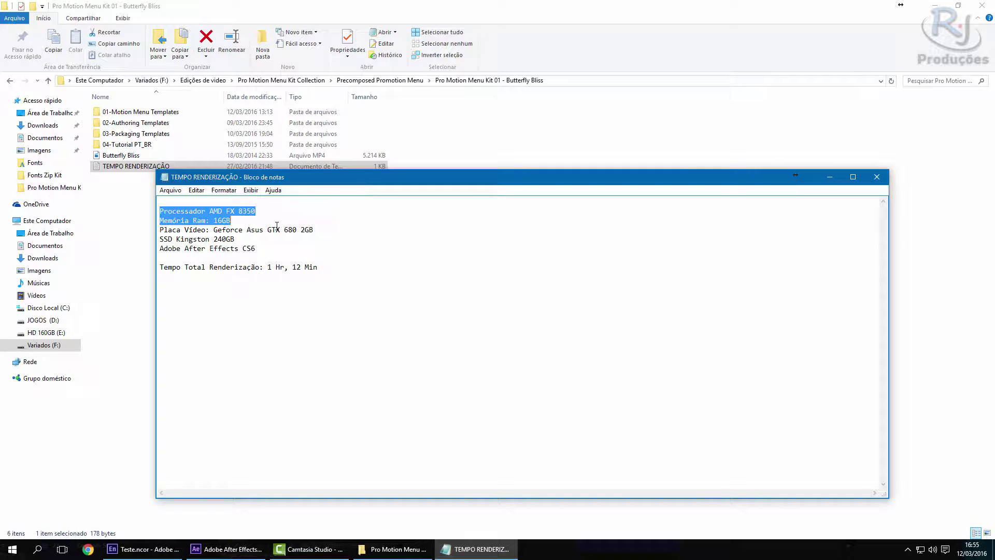
{"action": "left_click_drag", "start_coordinate": [160, 267], "coordinate": [321, 269]}
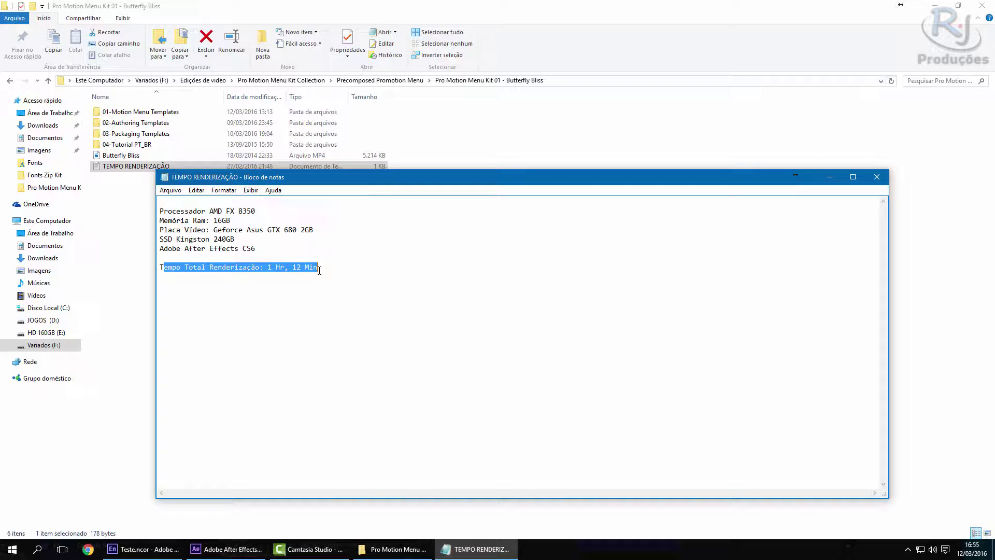
{"action": "left_click", "coordinate": [399, 269]}
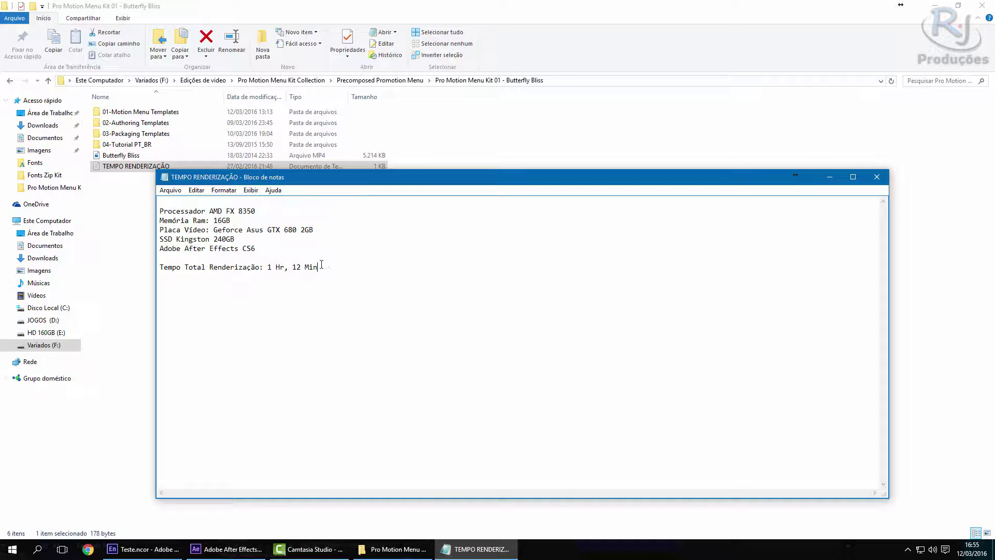
{"action": "left_click_drag", "start_coordinate": [327, 266], "coordinate": [127, 191]}
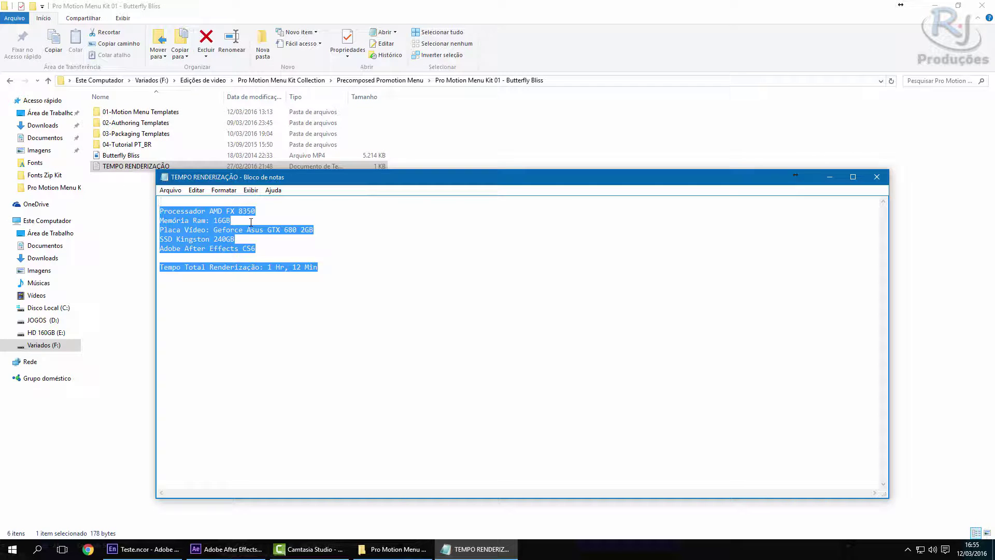
{"action": "left_click_drag", "start_coordinate": [370, 267], "coordinate": [163, 208]}
{"action": "left_click", "coordinate": [379, 269]}
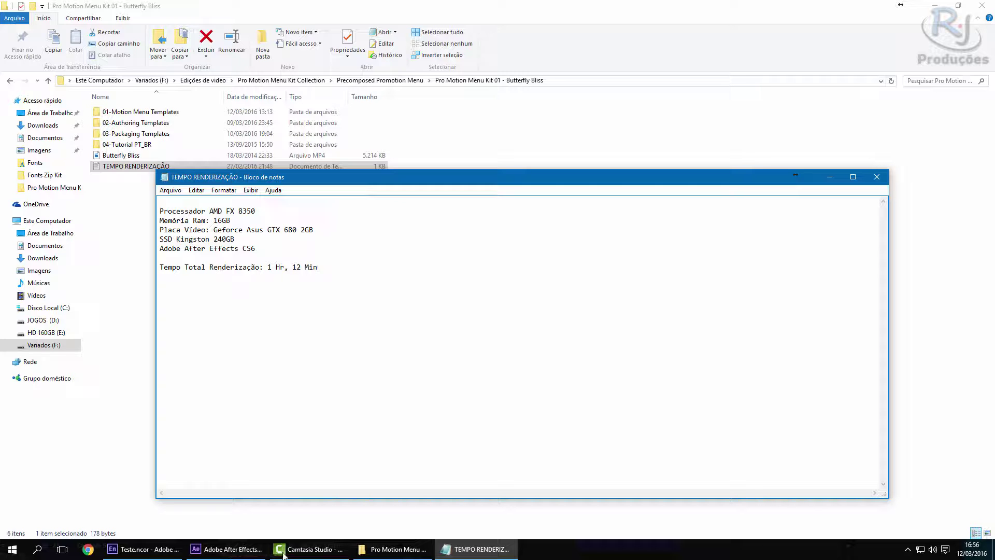
Step: Switch to After Effects, open the Drop Zone 1 - Menu Principal composition and preview it at 0;00;00;06
{"action": "left_click", "coordinate": [228, 549]}
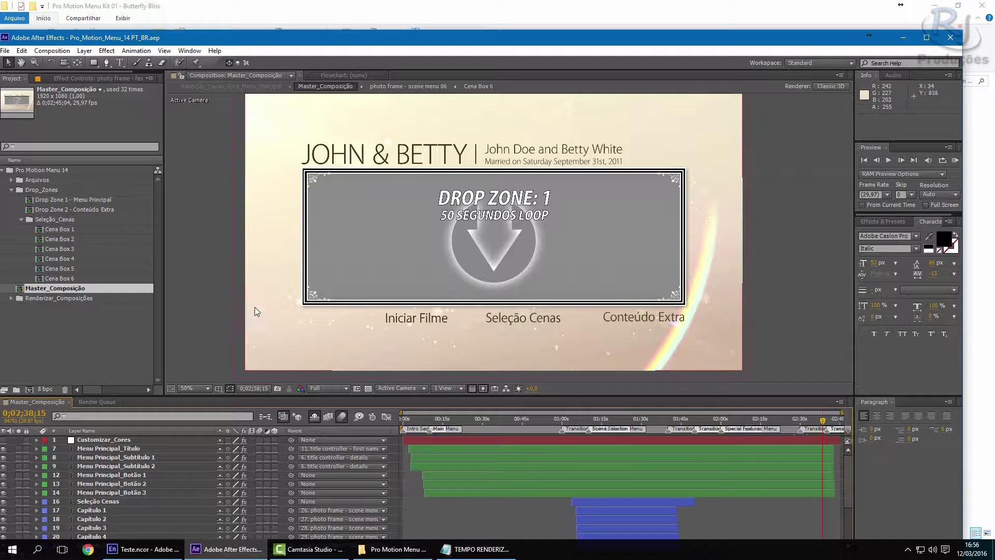
{"action": "left_click", "coordinate": [59, 230]}
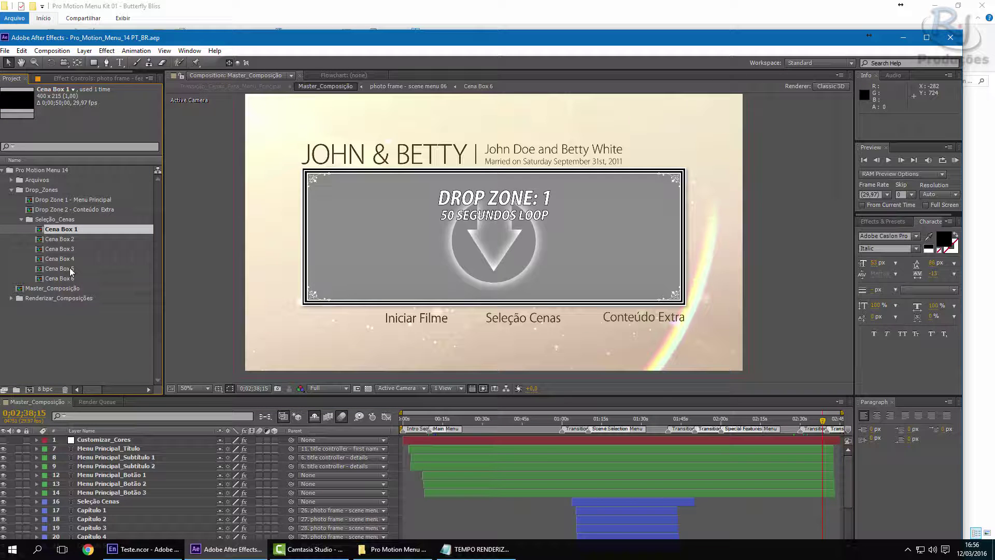
{"action": "double_click", "coordinate": [91, 200]}
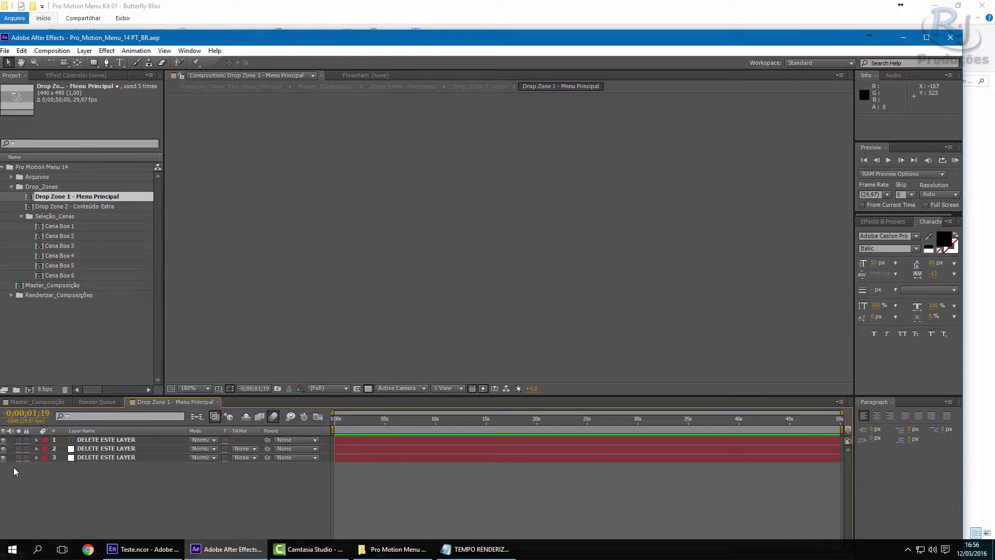
{"action": "left_click_drag", "start_coordinate": [342, 421], "coordinate": [337, 422]}
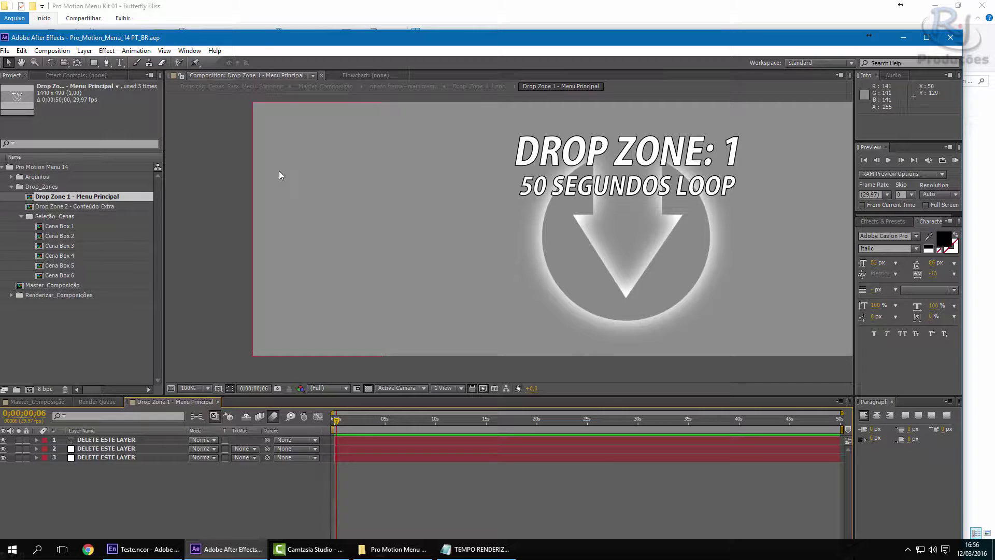
Step: Examine the Cena Box compositions in the Seleção_Cenas folder and the Drop Zone 1 - Menu Principal composition
{"action": "left_click", "coordinate": [59, 226]}
{"action": "left_click", "coordinate": [58, 237]}
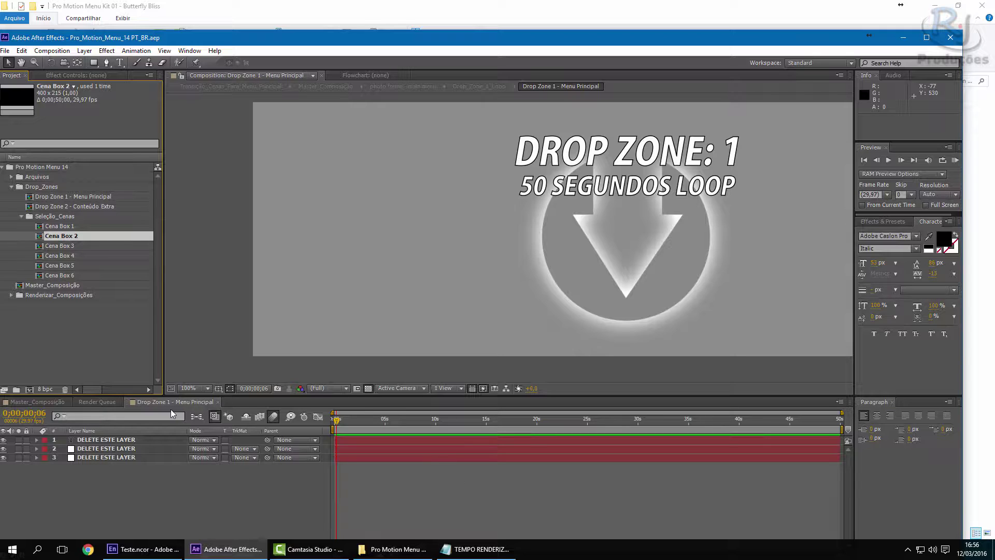
{"action": "left_click", "coordinate": [22, 442]}
{"action": "left_click", "coordinate": [12, 468]}
{"action": "left_click", "coordinate": [64, 227]}
{"action": "left_click", "coordinate": [60, 238]}
{"action": "left_click", "coordinate": [61, 246]}
{"action": "left_click", "coordinate": [58, 266]}
{"action": "left_click", "coordinate": [57, 275]}
{"action": "left_click", "coordinate": [58, 197]}
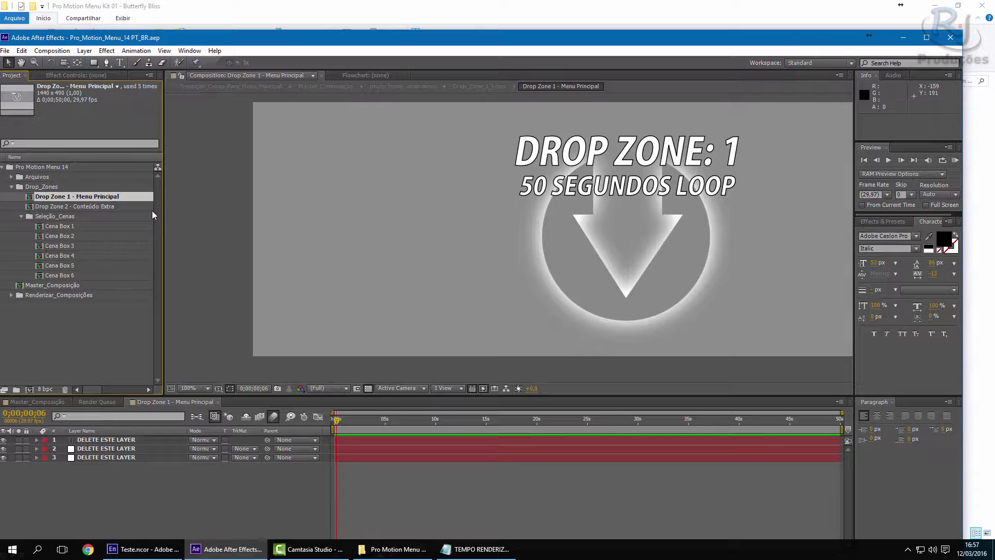
Step: Minimize the After Effects and TEMPO RENDERIZAÇÃO windows and open the Butterfly Bliss kit's 02-Authoring Templates folder
{"action": "left_click_drag", "start_coordinate": [86, 39], "coordinate": [140, 35]}
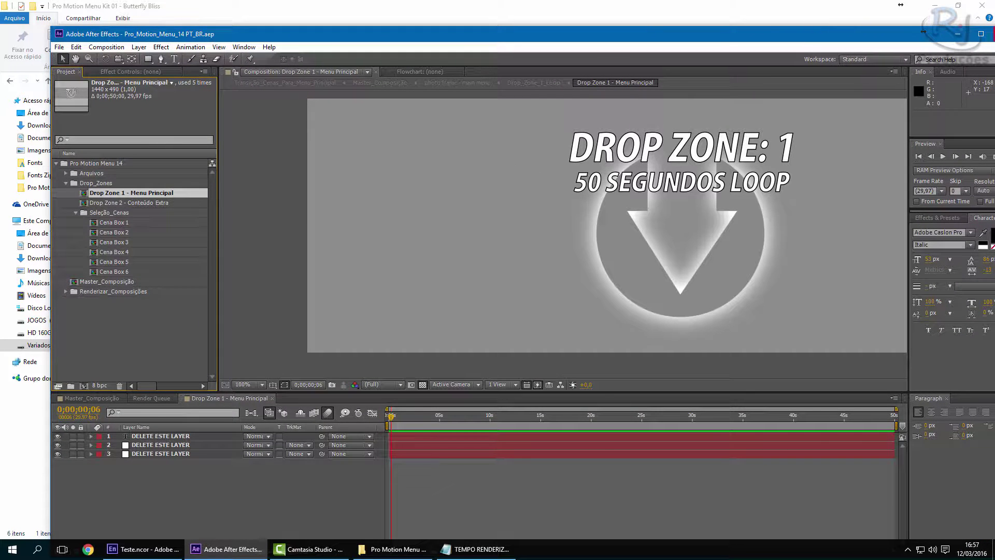
{"action": "left_click", "coordinate": [964, 37]}
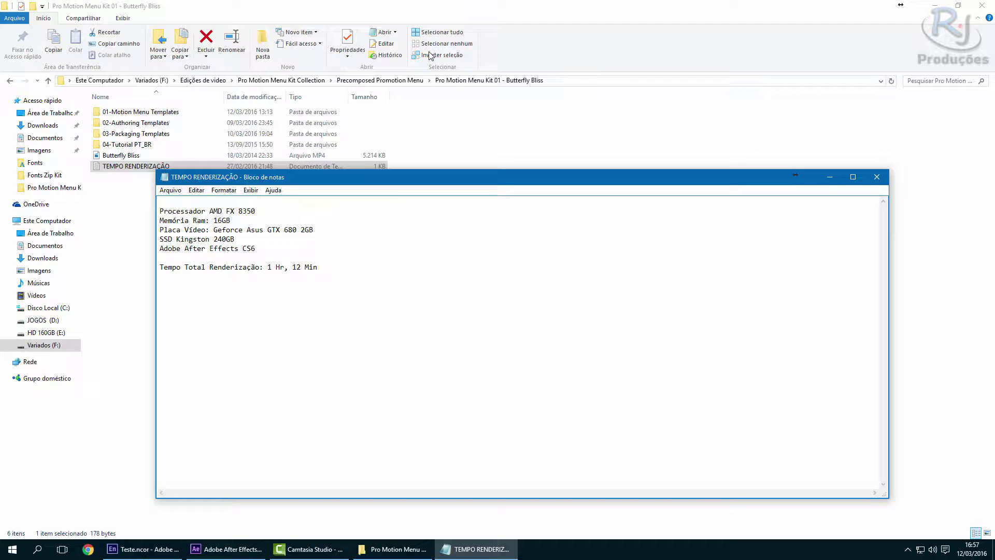
{"action": "left_click", "coordinate": [831, 180]}
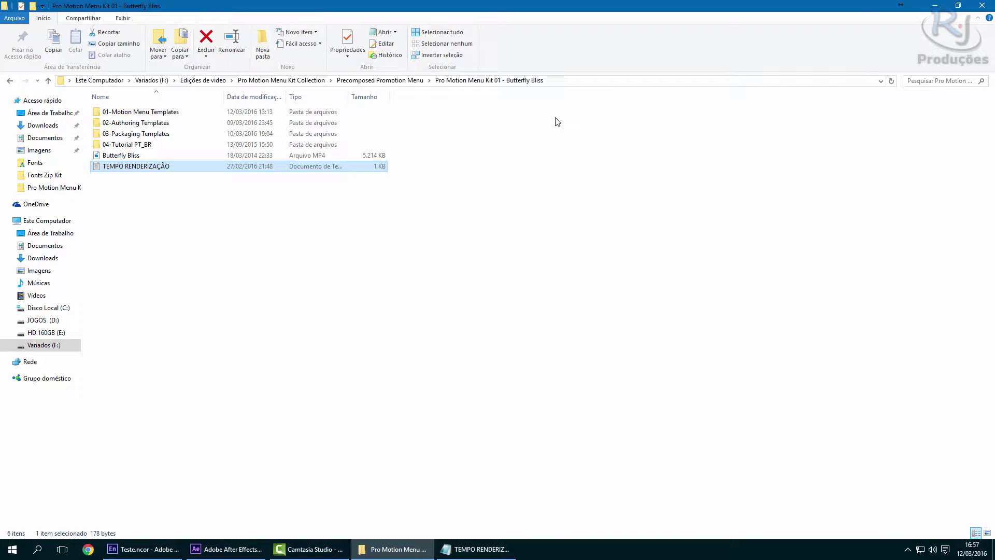
{"action": "left_click", "coordinate": [139, 136]}
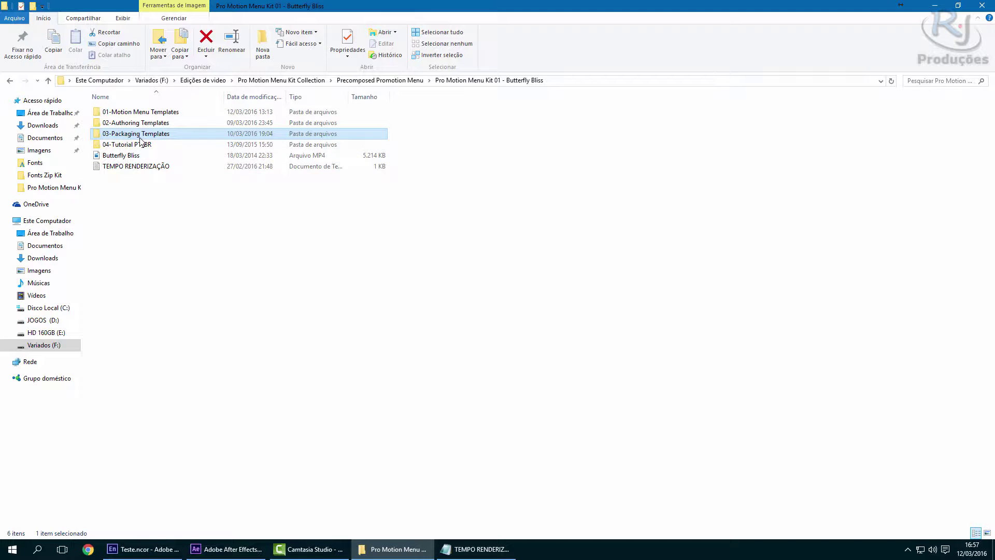
{"action": "double_click", "coordinate": [145, 124]}
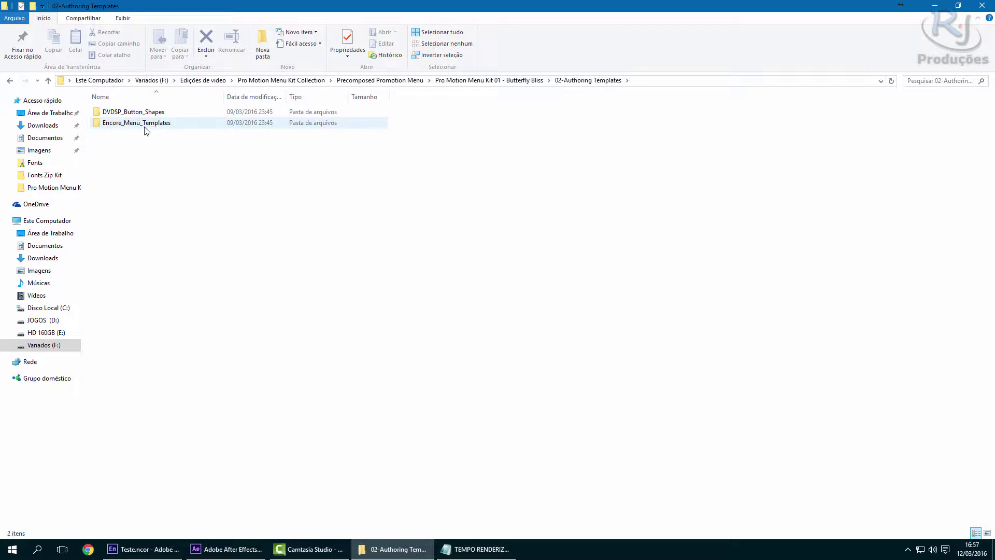
Step: Open the ENG folder under Encore_Menu_Templates, HD_Menus, and select all of its PSD menu files
{"action": "double_click", "coordinate": [145, 124]}
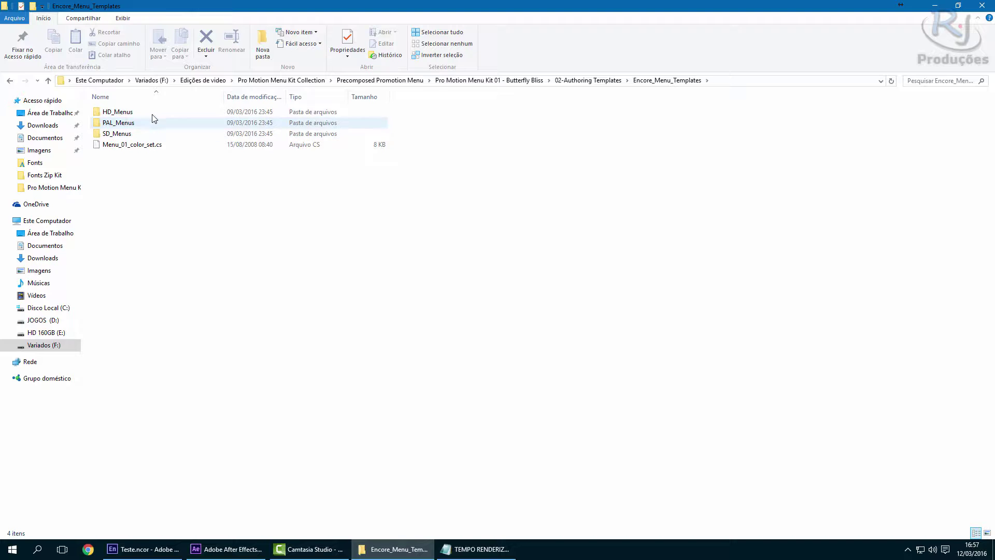
{"action": "double_click", "coordinate": [154, 118]}
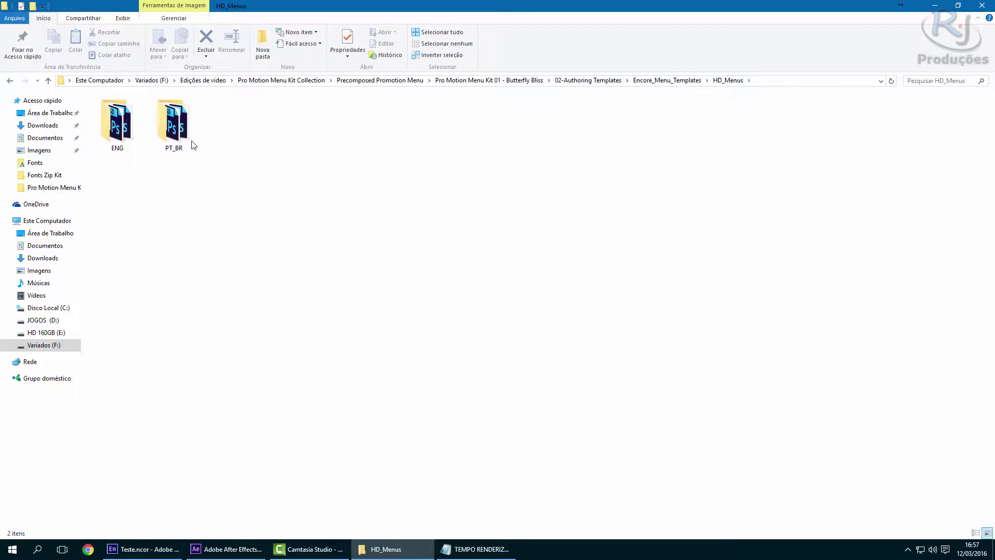
{"action": "left_click", "coordinate": [10, 81]}
{"action": "double_click", "coordinate": [132, 114]}
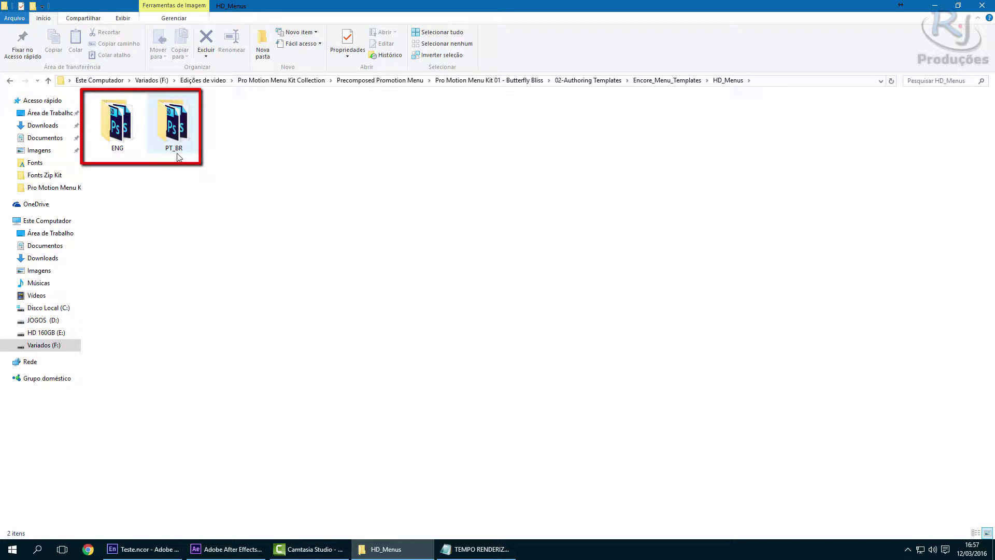
{"action": "left_click", "coordinate": [104, 125]}
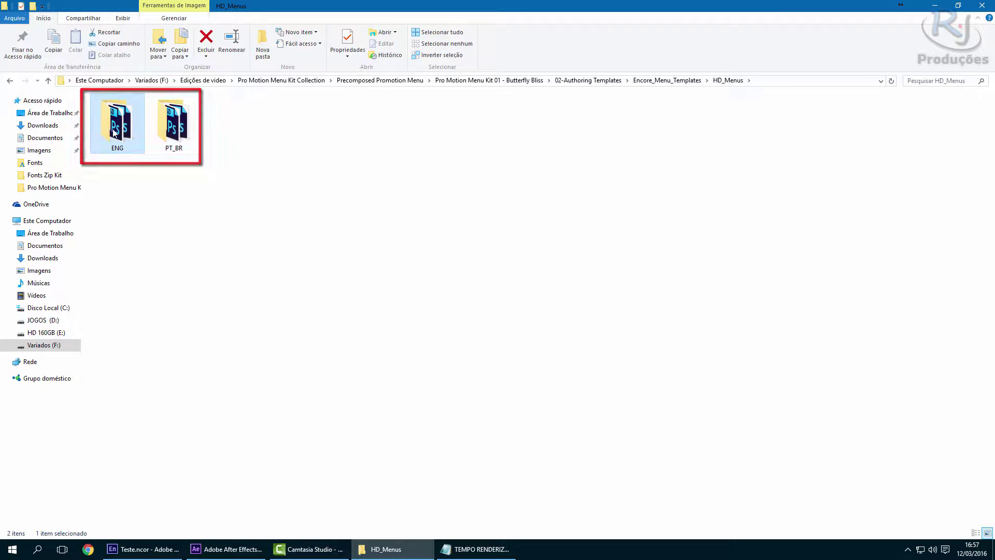
{"action": "double_click", "coordinate": [115, 121]}
{"action": "key", "text": "ctrl+a"}
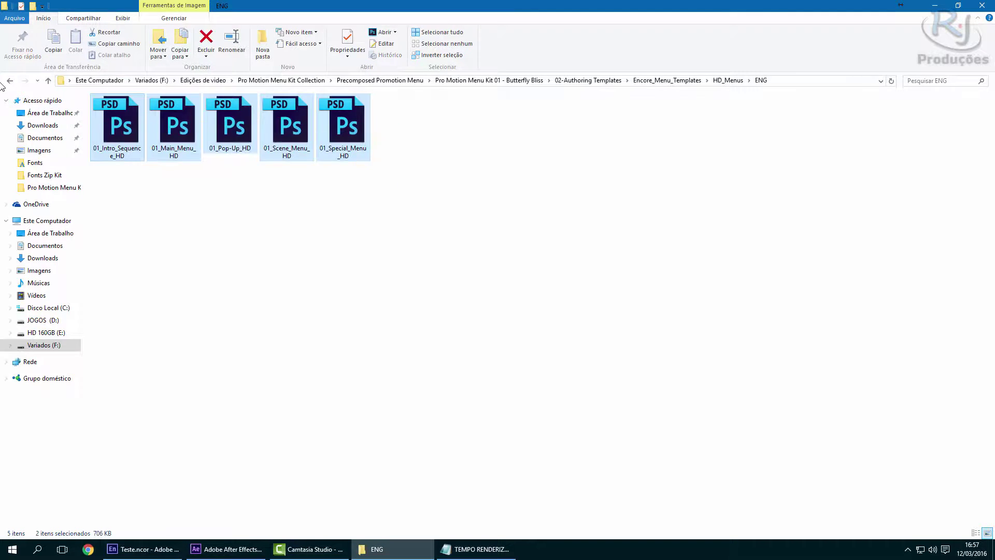
Step: Switch to the PT_BR folder of HD_Menus and look over all of its Portuguese PSD menu files
{"action": "key", "text": "BackSpace"}
{"action": "double_click", "coordinate": [166, 127]}
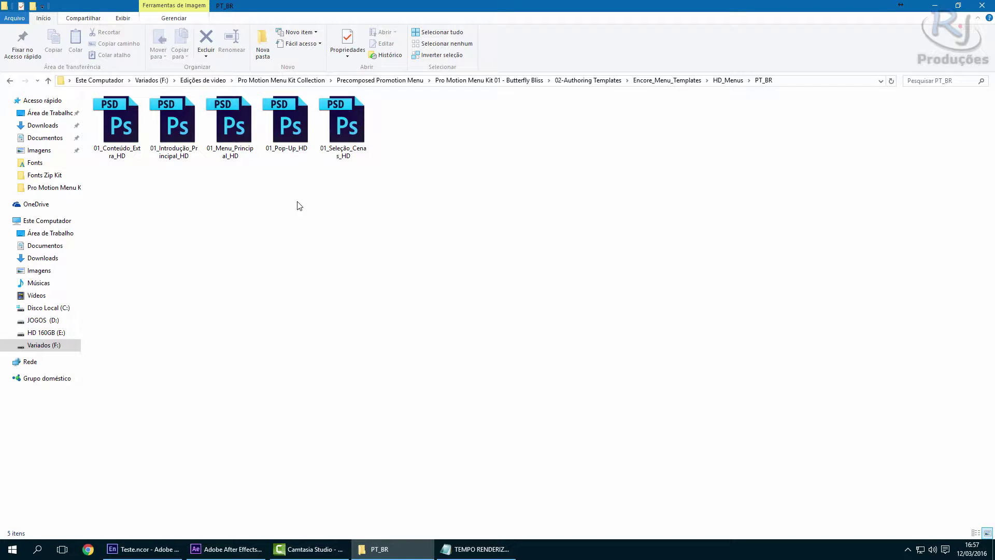
{"action": "key", "text": "ctrl+a"}
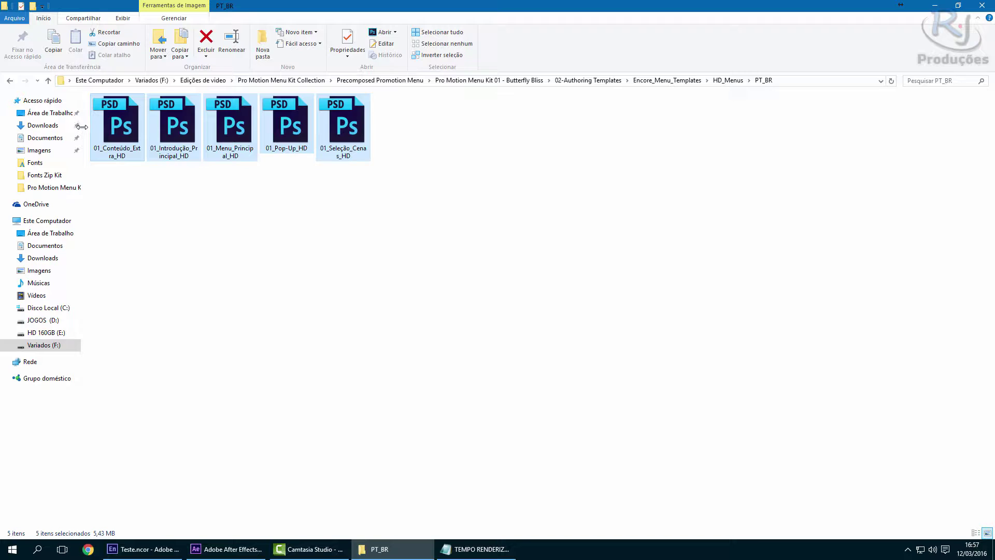
{"action": "left_click", "coordinate": [354, 215]}
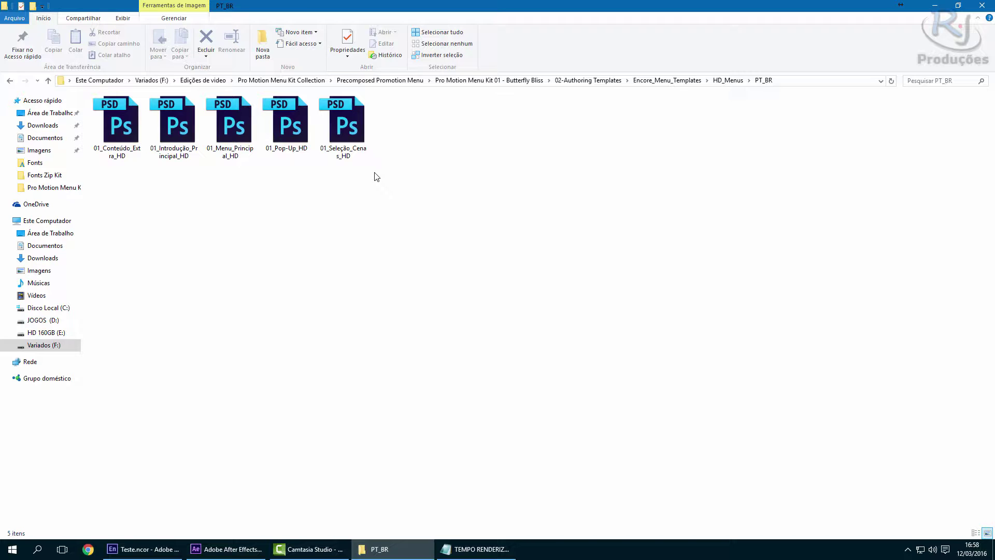
Step: Examine the Portuguese HD menu files as a set, including 01_Menu_Principal_HD
{"action": "left_click_drag", "start_coordinate": [456, 111], "coordinate": [113, 134]}
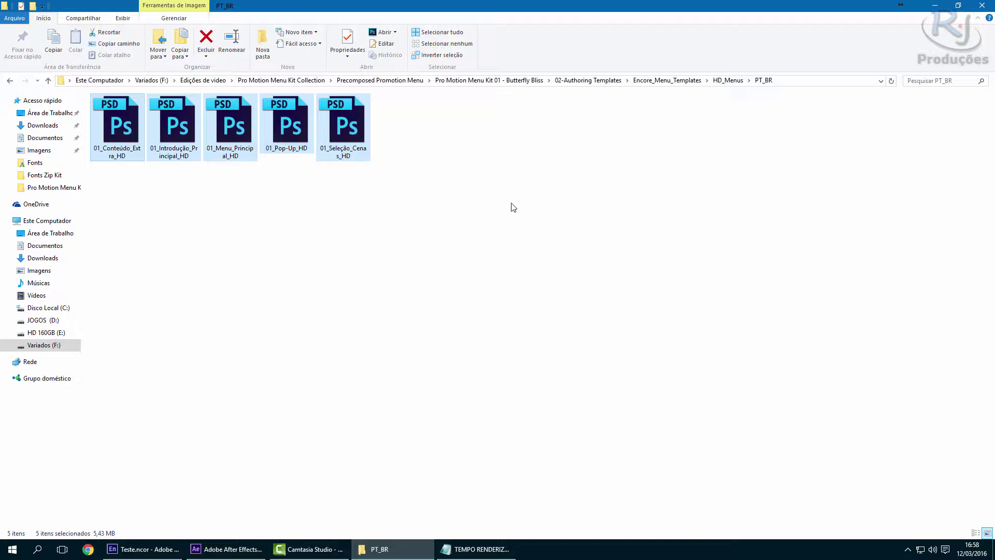
{"action": "left_click", "coordinate": [168, 156]}
{"action": "left_click_drag", "start_coordinate": [104, 167], "coordinate": [230, 130]}
{"action": "left_click", "coordinate": [229, 129]}
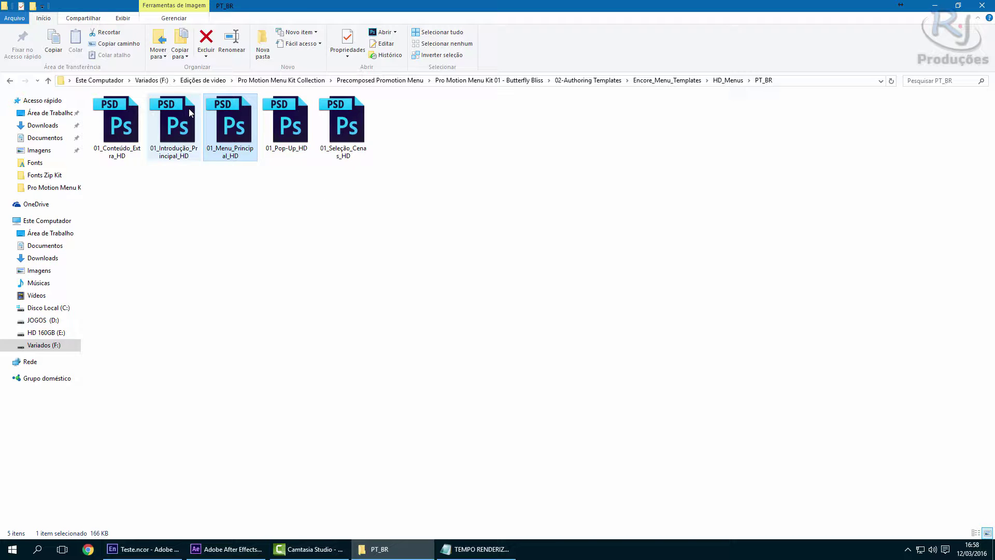
{"action": "left_click_drag", "start_coordinate": [424, 159], "coordinate": [134, 135]}
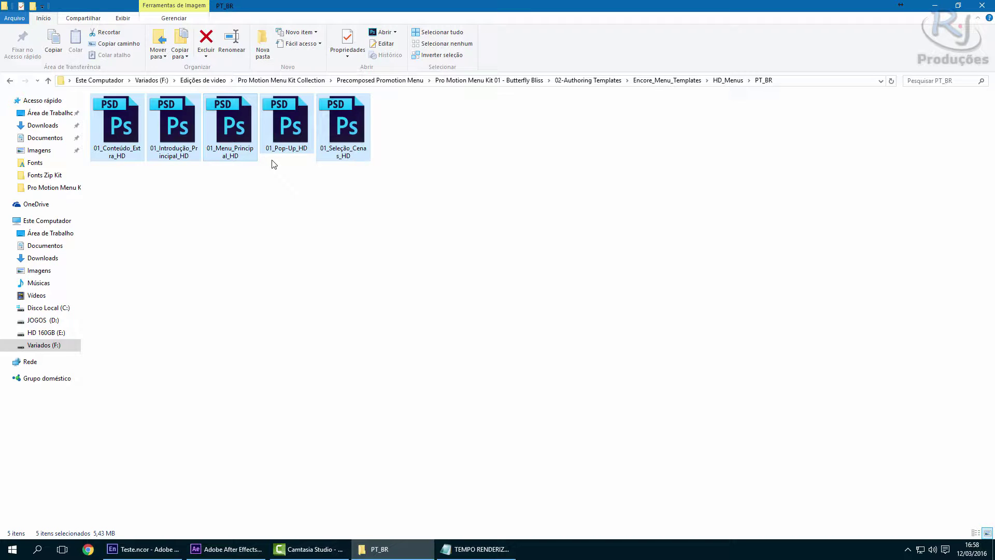
{"action": "left_click", "coordinate": [389, 184]}
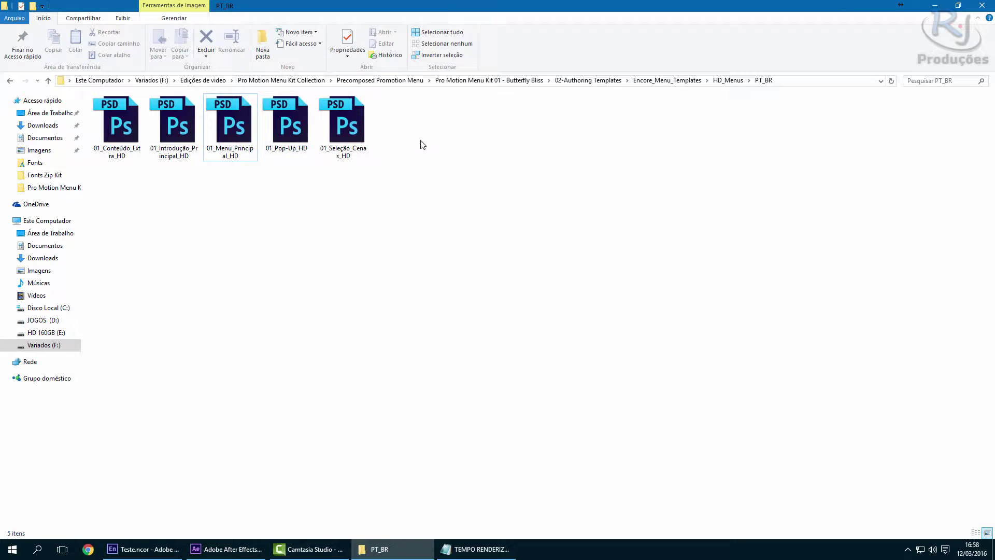
{"action": "left_click_drag", "start_coordinate": [424, 124], "coordinate": [92, 116]}
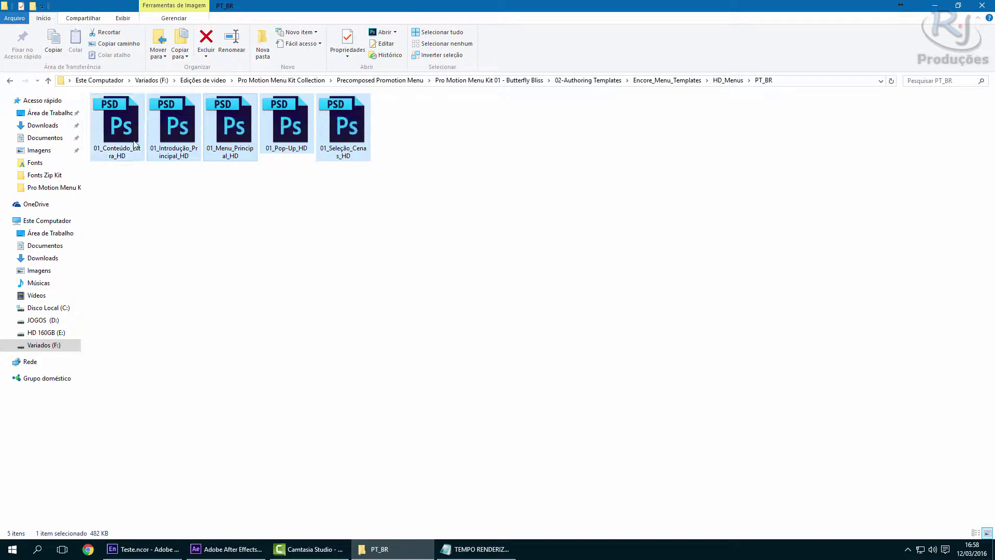
{"action": "left_click", "coordinate": [394, 180]}
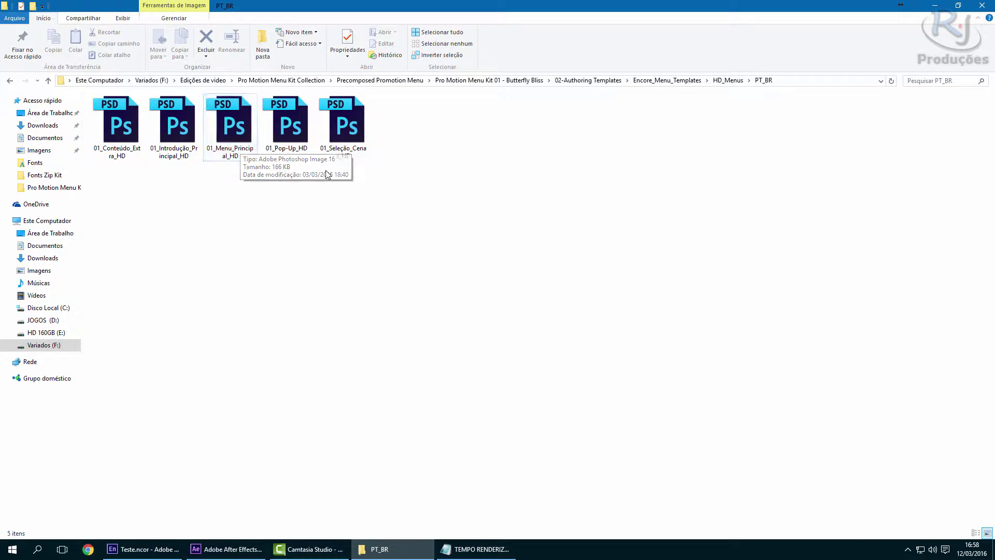
{"action": "left_click", "coordinate": [228, 139]}
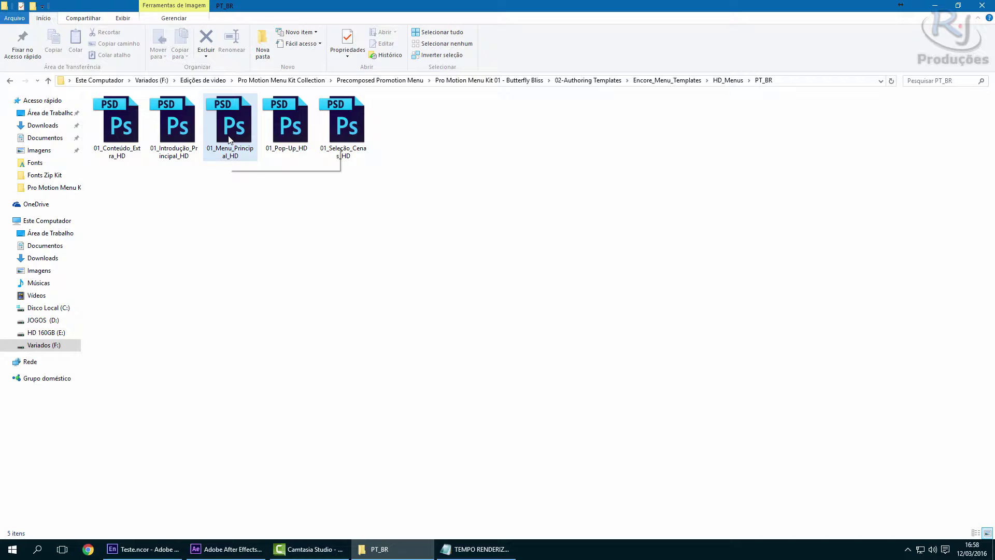
{"action": "left_click", "coordinate": [384, 151]}
Step: Open 01_Seleção_Cenas_HD in Photoshop, collapse the Actions list and activate the Move tool
{"action": "double_click", "coordinate": [347, 123]}
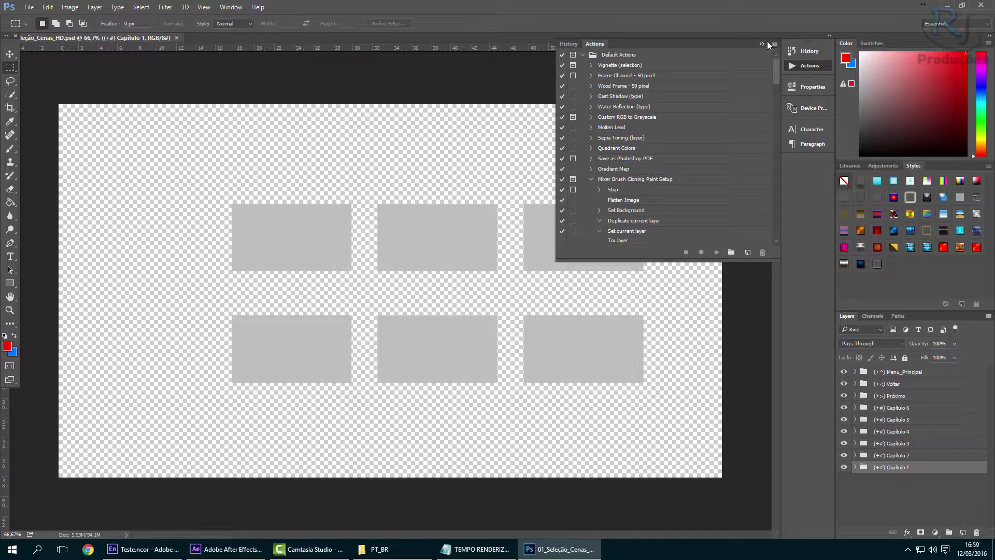
{"action": "left_click", "coordinate": [761, 44]}
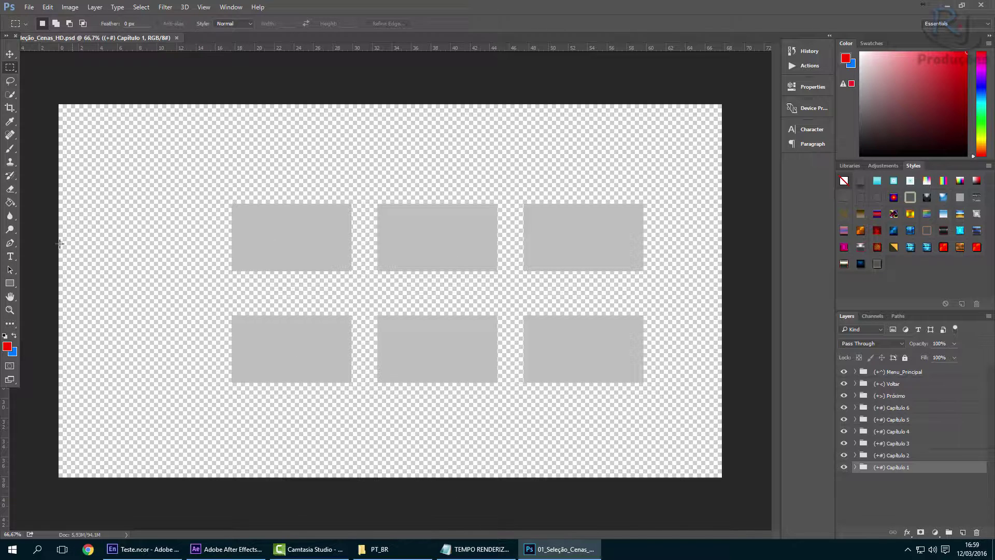
{"action": "left_click", "coordinate": [10, 53]}
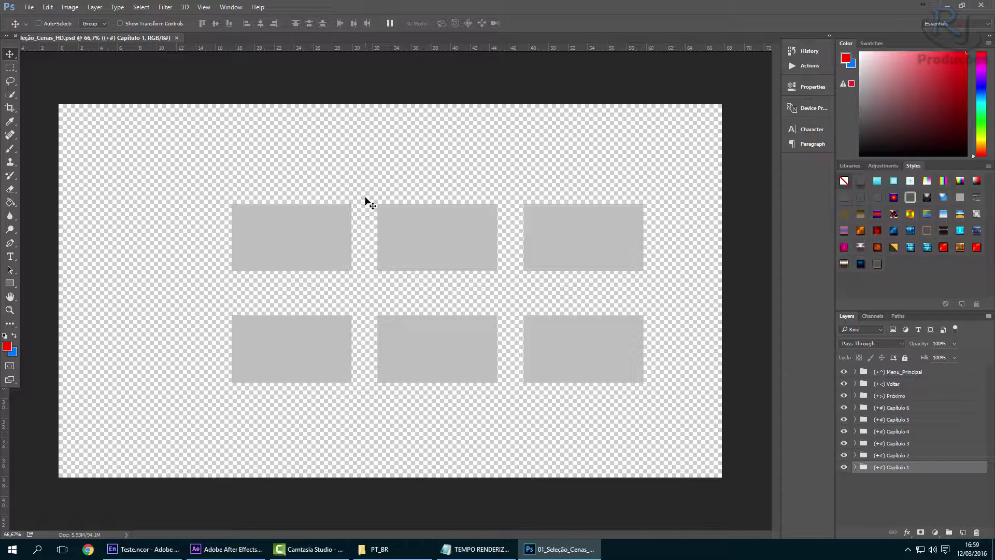
Step: Expand the Capítulo 1 layer group, make its CAPÍTULO 1 text layer visible and select that layer
{"action": "left_click", "coordinate": [855, 468]}
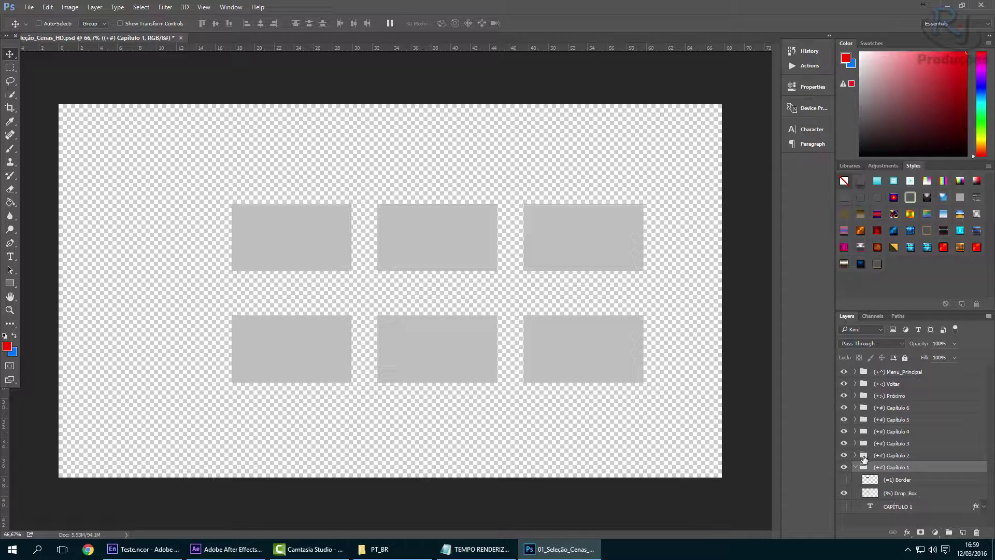
{"action": "left_click", "coordinate": [844, 506]}
{"action": "left_click", "coordinate": [889, 507]}
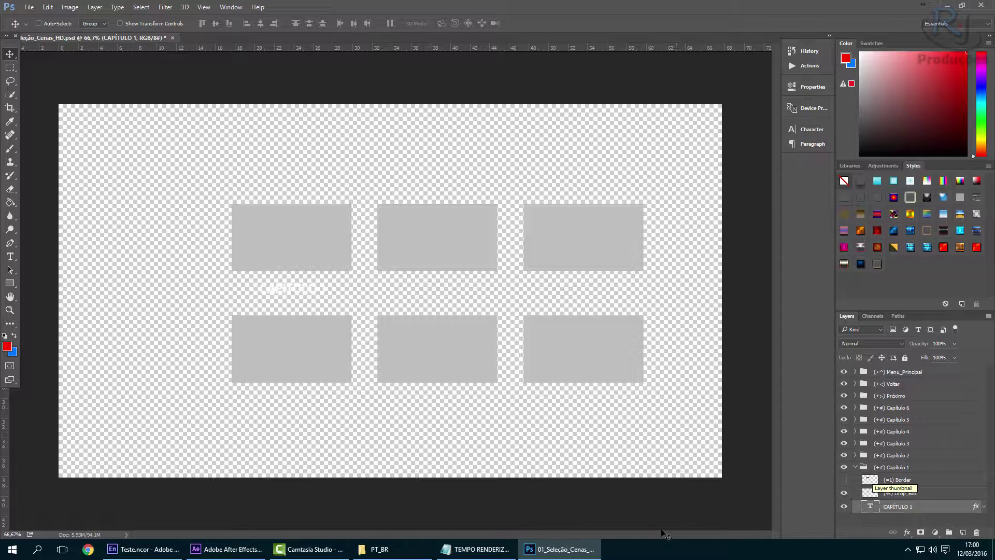
Step: Switch back to the PT_BR folder in File Explorer and look over the 01_Pop-Up_HD, 01_Menu_Principal_HD and other PSD files
{"action": "left_click", "coordinate": [377, 547]}
{"action": "left_click", "coordinate": [297, 128]}
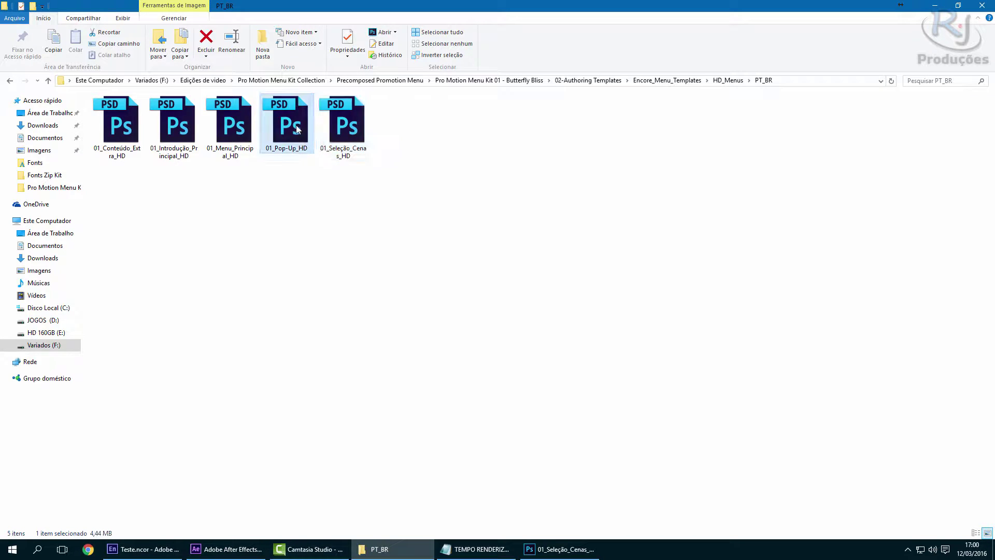
{"action": "left_click", "coordinate": [245, 131]}
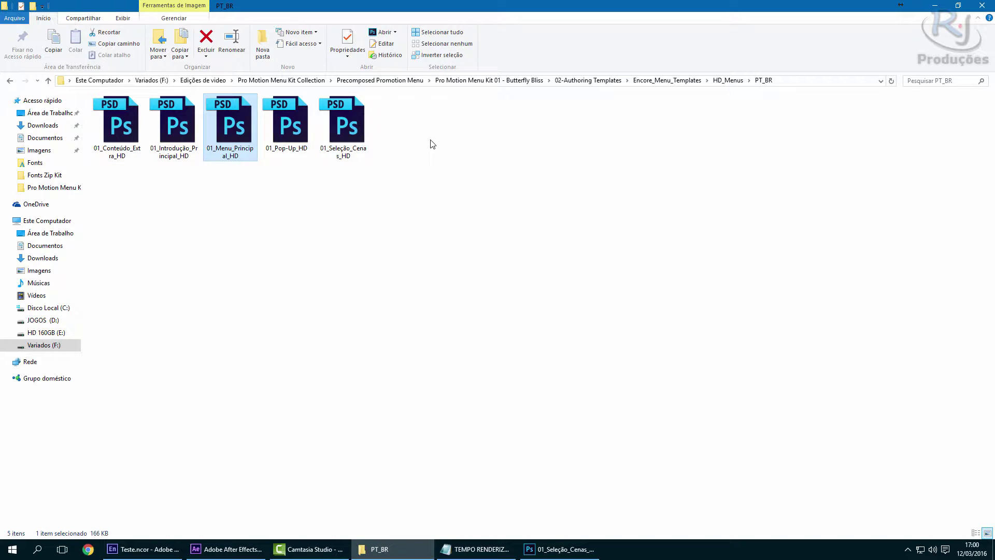
{"action": "left_click_drag", "start_coordinate": [452, 127], "coordinate": [125, 134]}
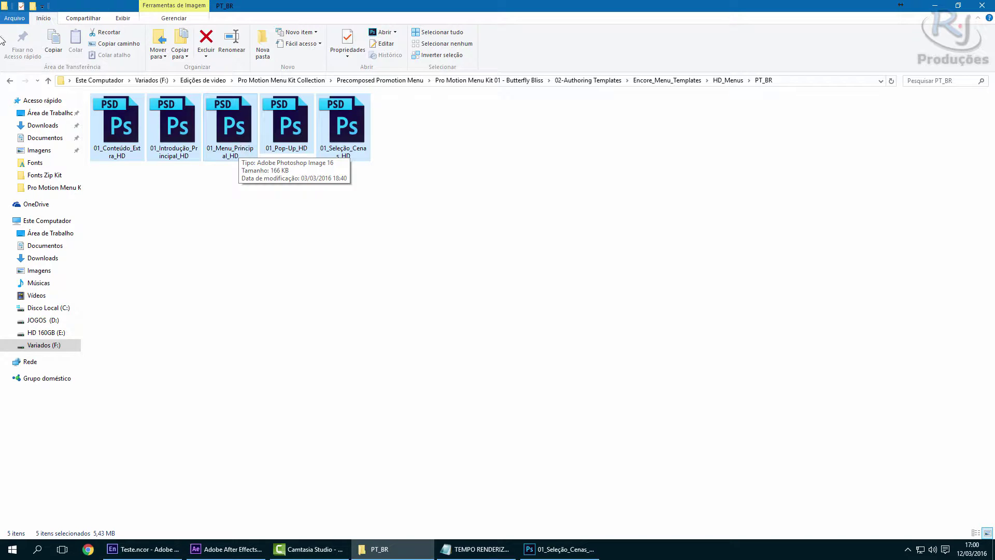
Step: Go back up from the Butterfly Bliss PT_BR folder to the Precomposed Promotion Menu folder
{"action": "left_click", "coordinate": [10, 81]}
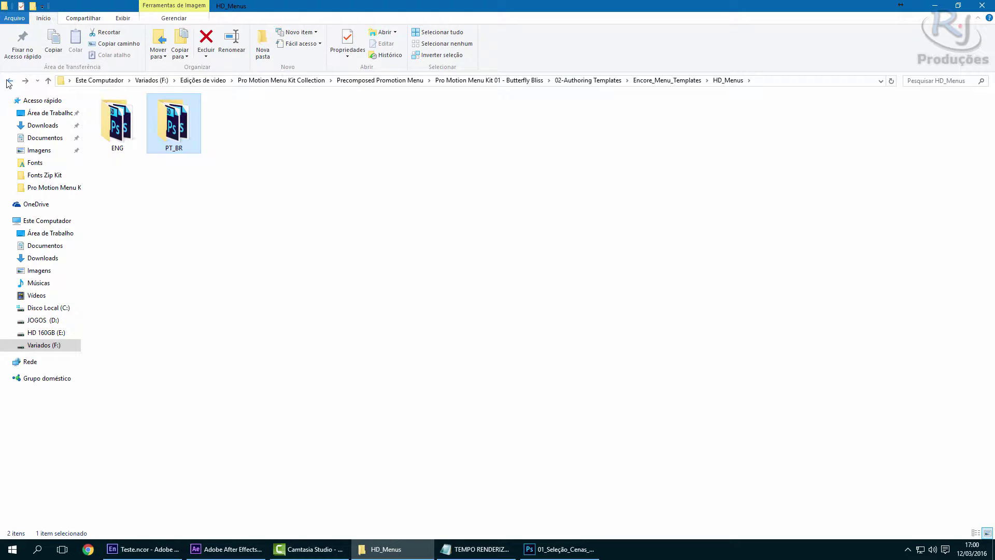
{"action": "left_click", "coordinate": [10, 81]}
{"action": "left_click", "coordinate": [10, 81]}
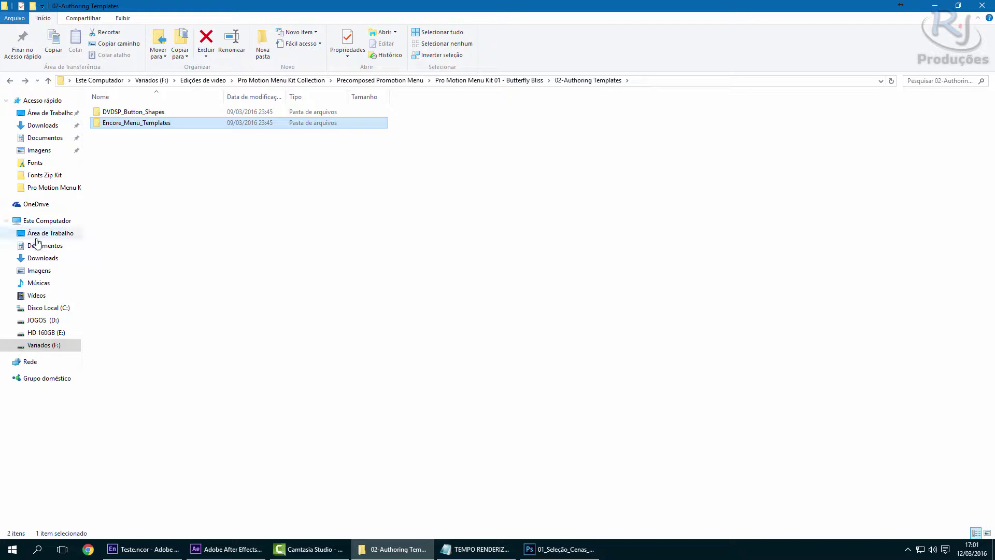
{"action": "left_click", "coordinate": [9, 82]}
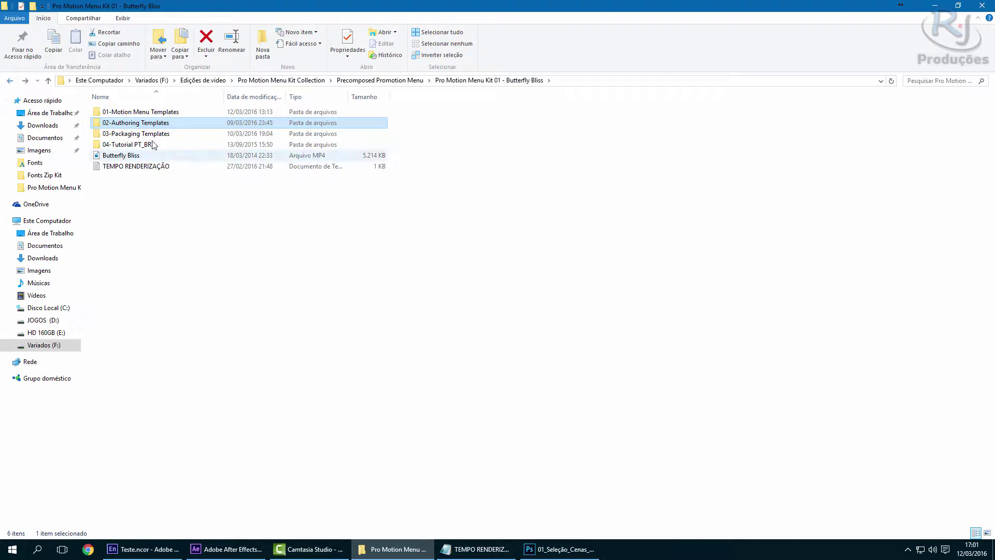
{"action": "left_click", "coordinate": [139, 134]}
{"action": "left_click", "coordinate": [9, 80]}
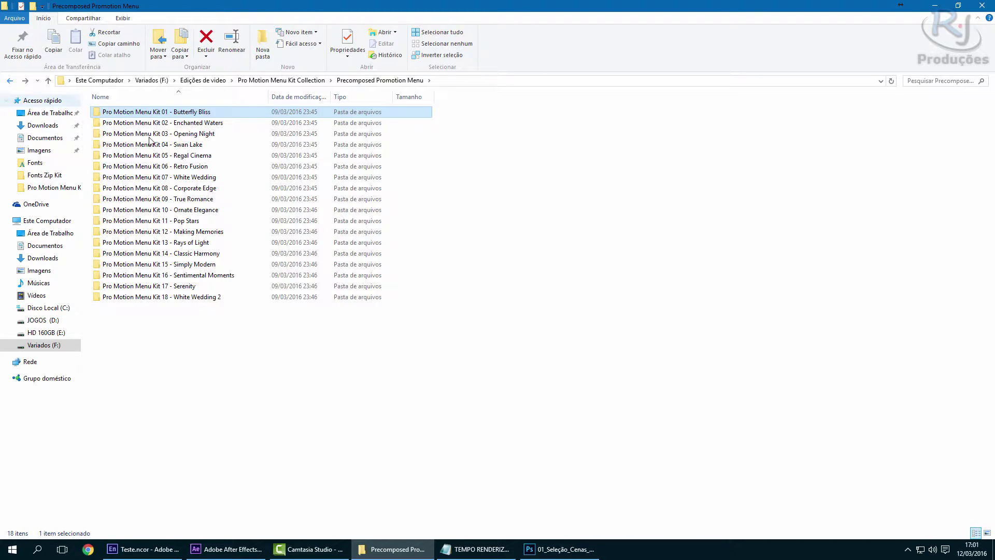
Step: Open the Pro Motion Menu Kit 11 - Pop Stars folder, look into 03-Packaging Templates and return to the kit folder
{"action": "left_click", "coordinate": [200, 224]}
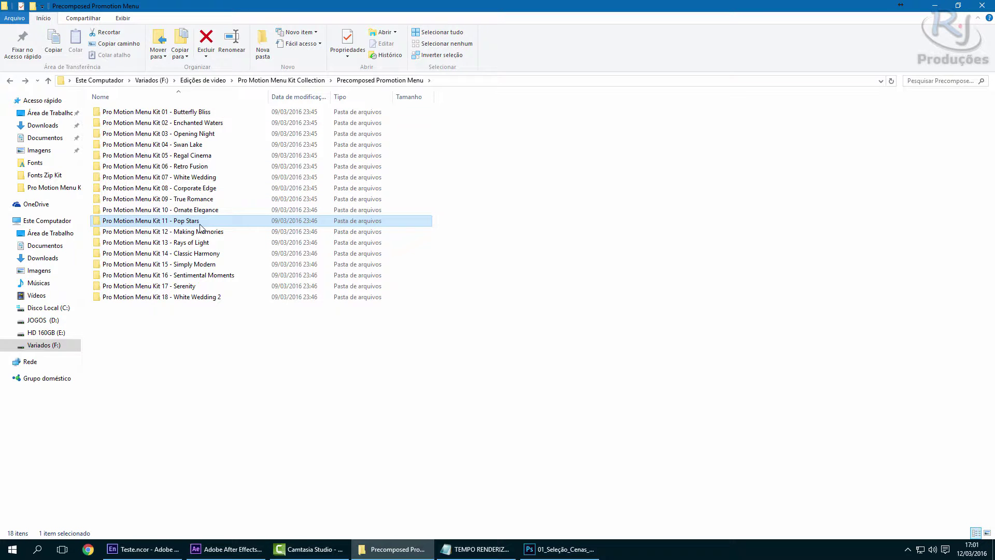
{"action": "double_click", "coordinate": [201, 227]}
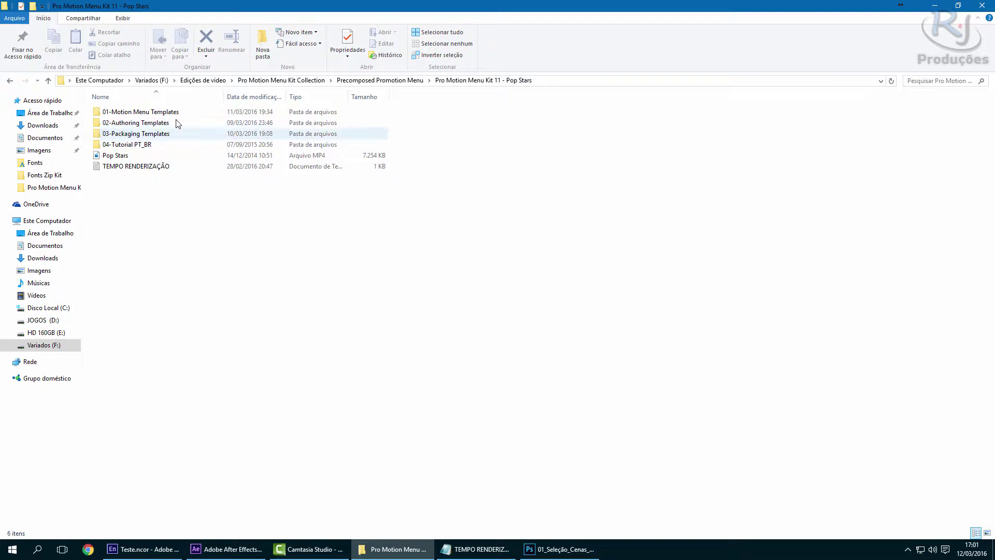
{"action": "double_click", "coordinate": [165, 133]}
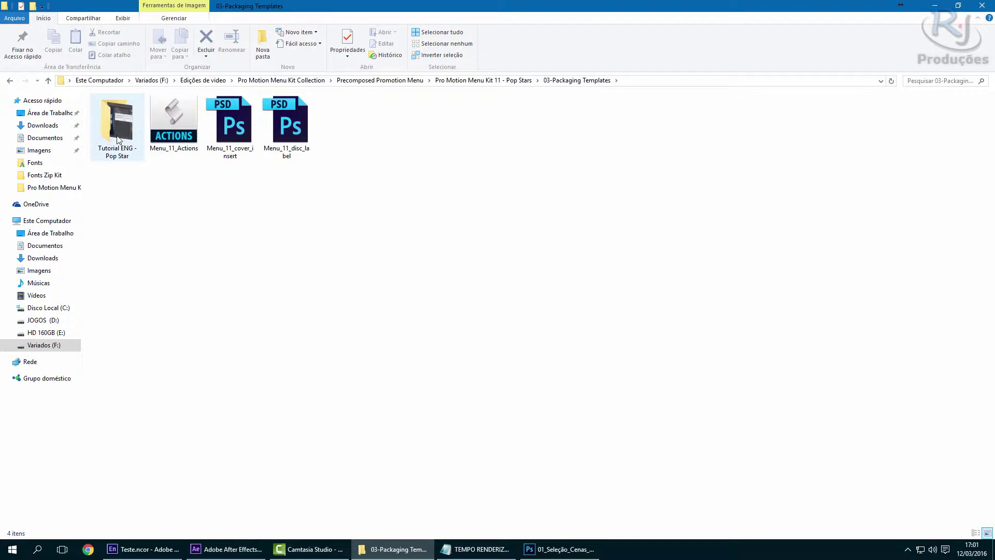
{"action": "left_click", "coordinate": [10, 81]}
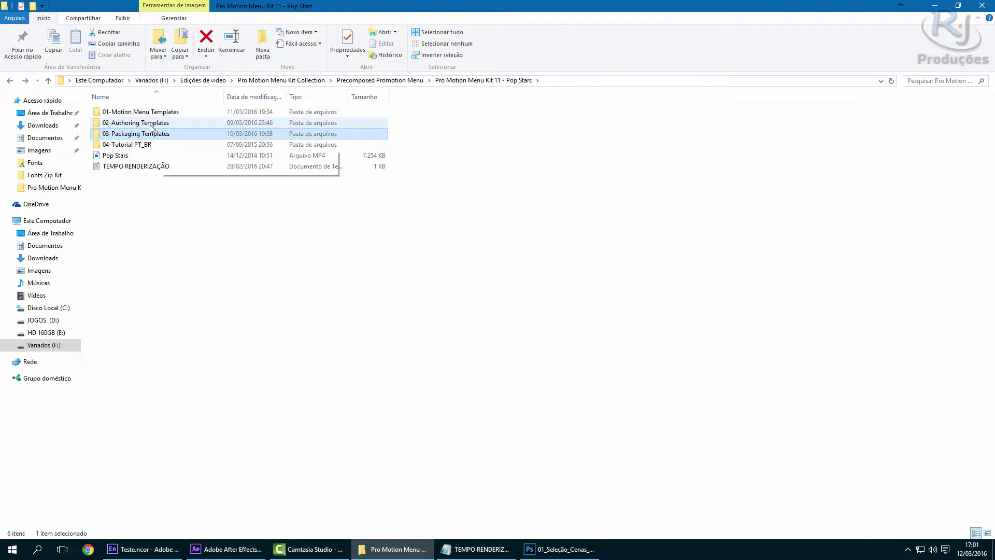
Step: Open the Pop Stars PT_BR folder under 02-Authoring Templates, Encore Menu Templates, HD_Menus, and select 11_Conteúdo_Extra_HD
{"action": "double_click", "coordinate": [153, 123]}
{"action": "double_click", "coordinate": [132, 124]}
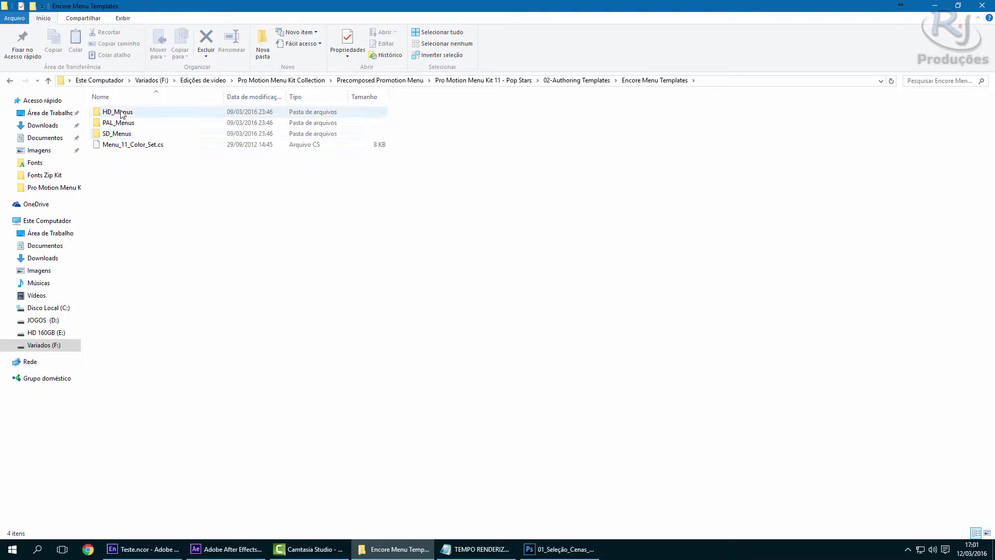
{"action": "left_click", "coordinate": [119, 124]}
{"action": "left_click", "coordinate": [119, 132]}
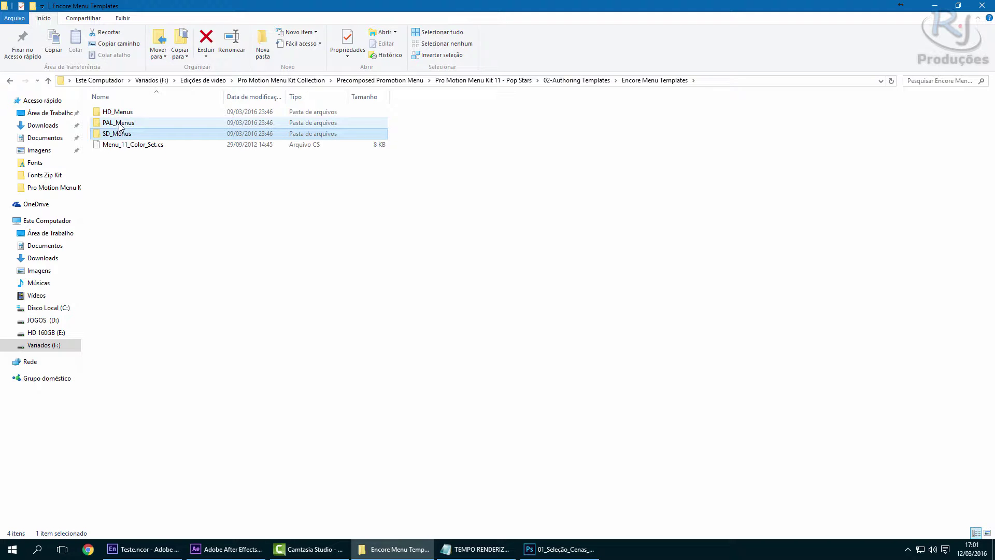
{"action": "double_click", "coordinate": [117, 112]}
{"action": "double_click", "coordinate": [157, 132]}
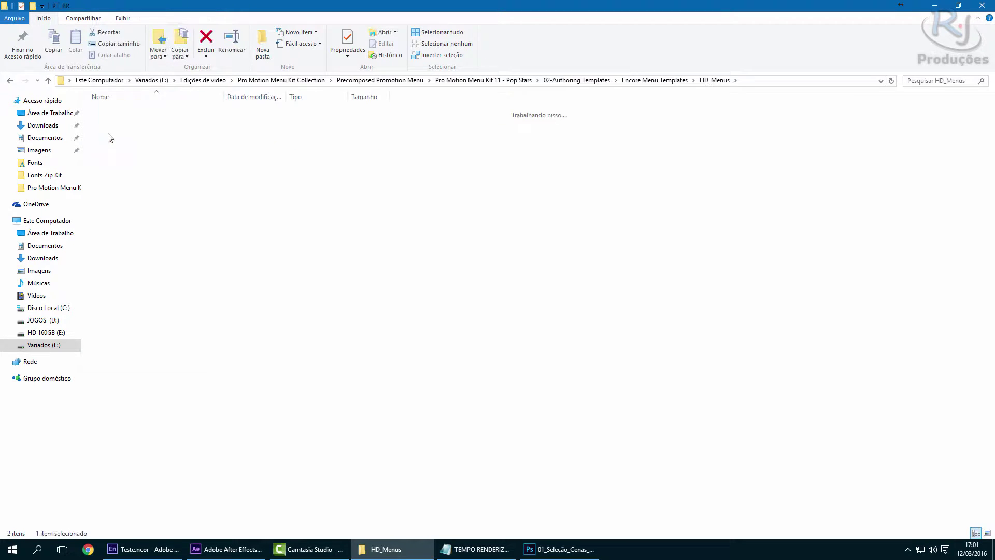
{"action": "left_click", "coordinate": [111, 133]}
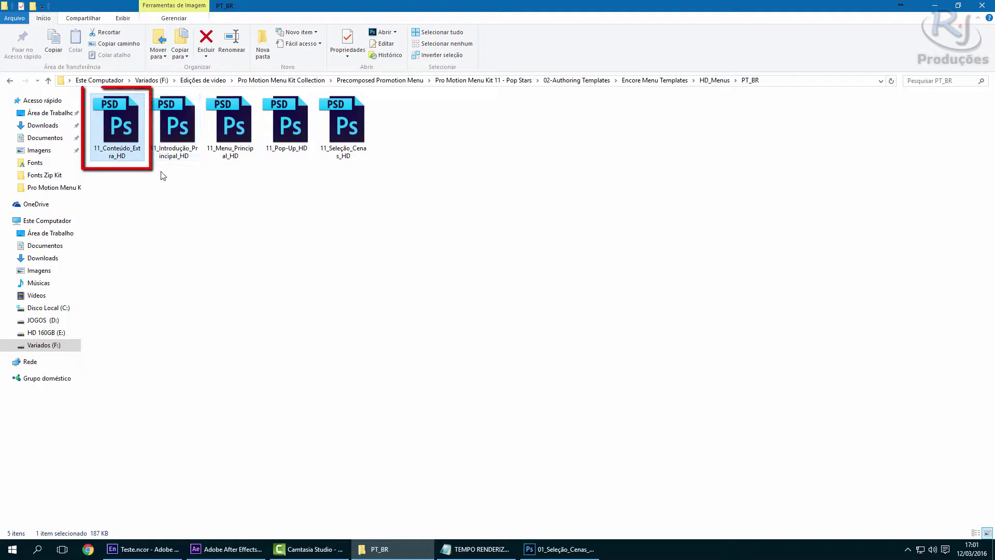
Step: Open the Pop Stars ENG folder beside PT_BR and look over 11_Intro_Sequence_HD and the other four PSD files
{"action": "left_click", "coordinate": [10, 80]}
{"action": "double_click", "coordinate": [114, 139]}
{"action": "left_click", "coordinate": [123, 124]}
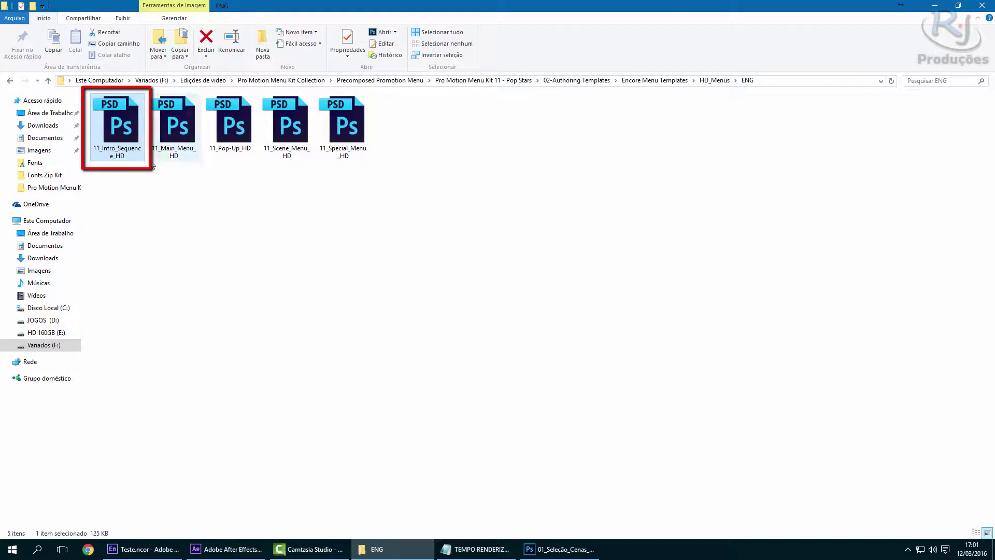
{"action": "left_click_drag", "start_coordinate": [426, 154], "coordinate": [213, 151]}
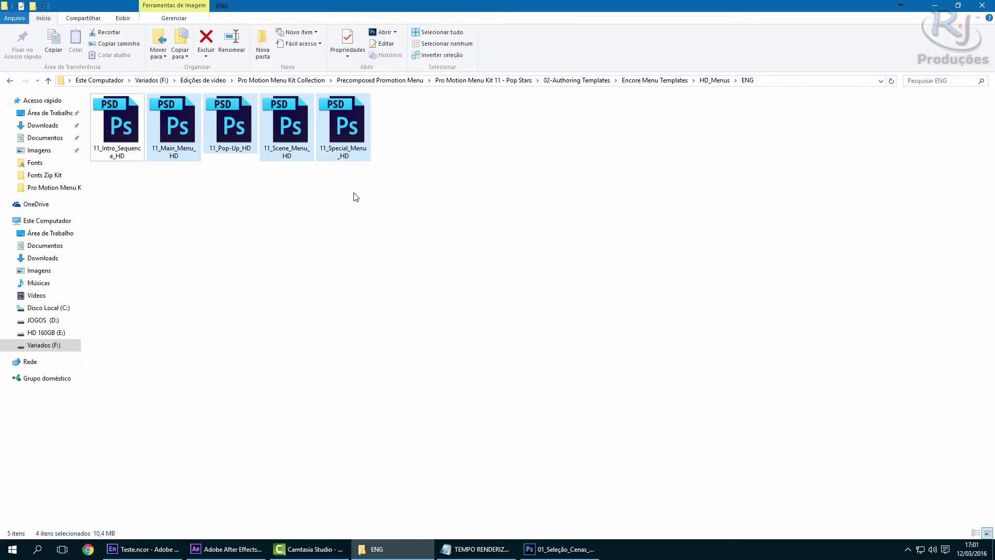
{"action": "left_click_drag", "start_coordinate": [408, 155], "coordinate": [457, 177]}
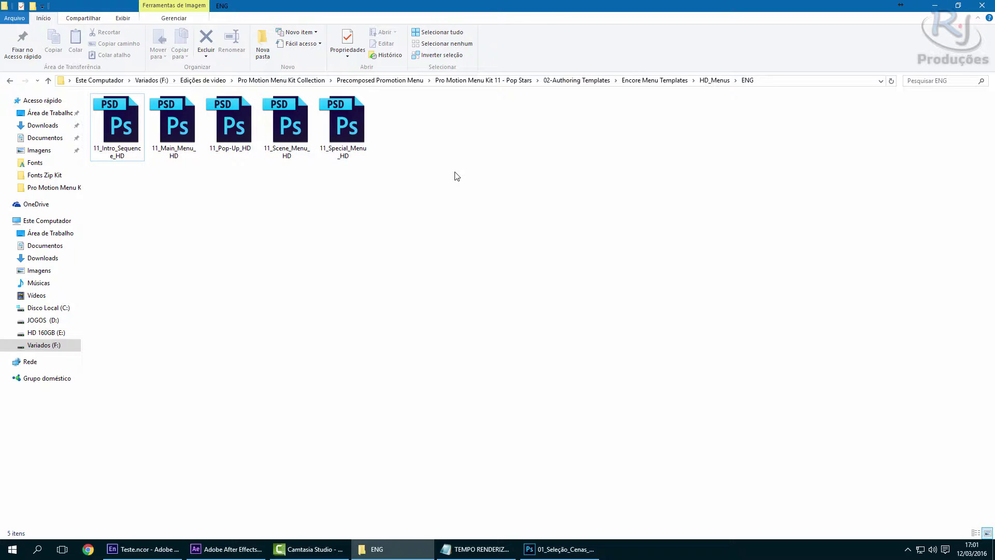
Step: Examine 11_Intro_Sequence_HD against the complete set of Pop Stars menu PSD files in the ENG folder
{"action": "left_click", "coordinate": [127, 153]}
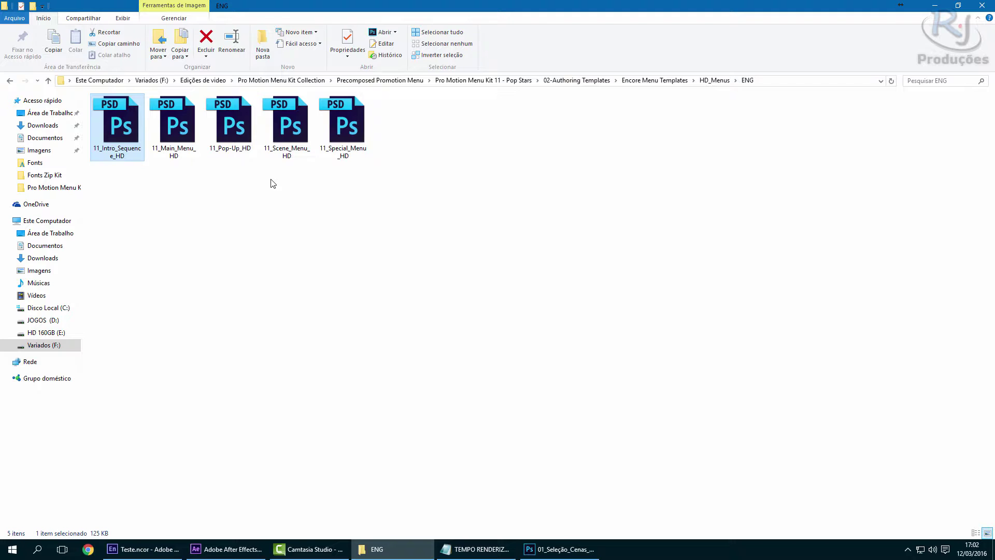
{"action": "left_click", "coordinate": [117, 185]}
{"action": "left_click", "coordinate": [100, 144]}
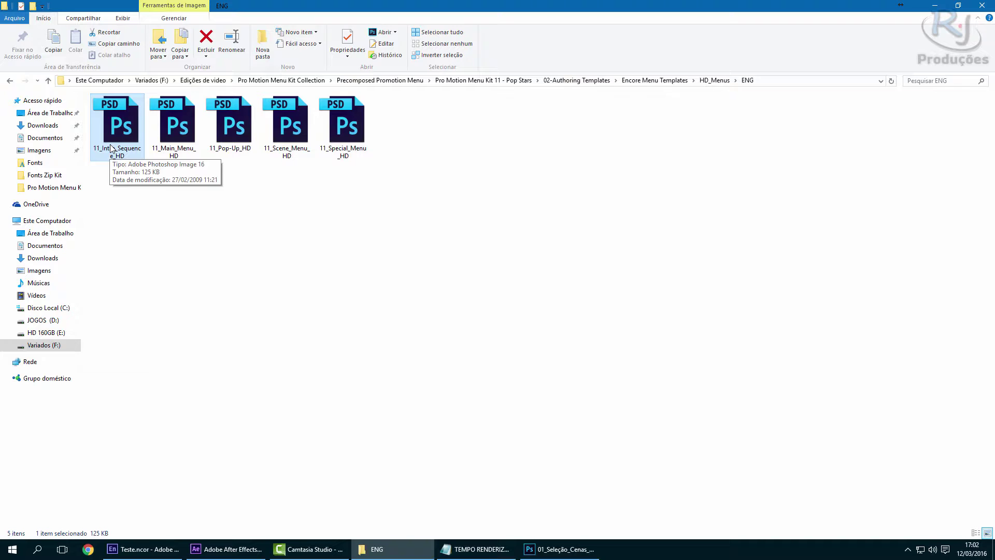
{"action": "left_click", "coordinate": [133, 189]}
{"action": "left_click", "coordinate": [130, 159]}
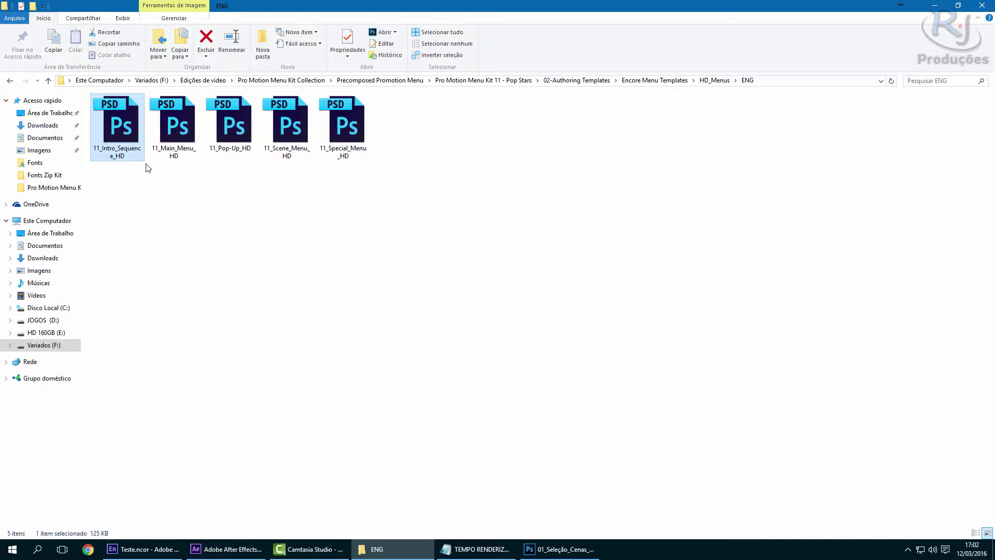
{"action": "key", "text": "ctrl+a"}
{"action": "left_click", "coordinate": [333, 193]}
{"action": "left_click", "coordinate": [107, 125]}
Step: Go back up from the Pop Stars ENG folder to the Precomposed Promotion Menu folder
{"action": "left_click", "coordinate": [11, 81]}
{"action": "left_click", "coordinate": [12, 81]}
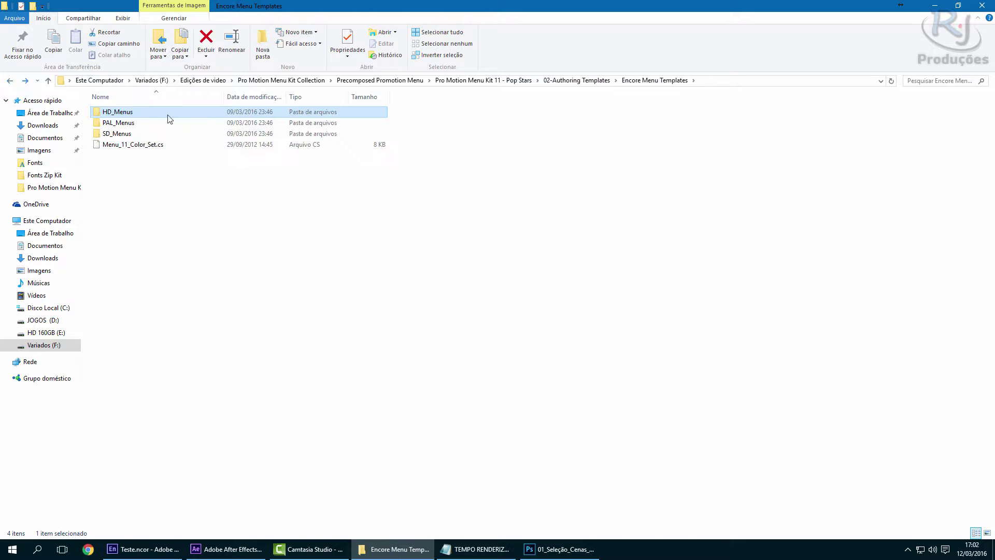
{"action": "left_click", "coordinate": [12, 81]}
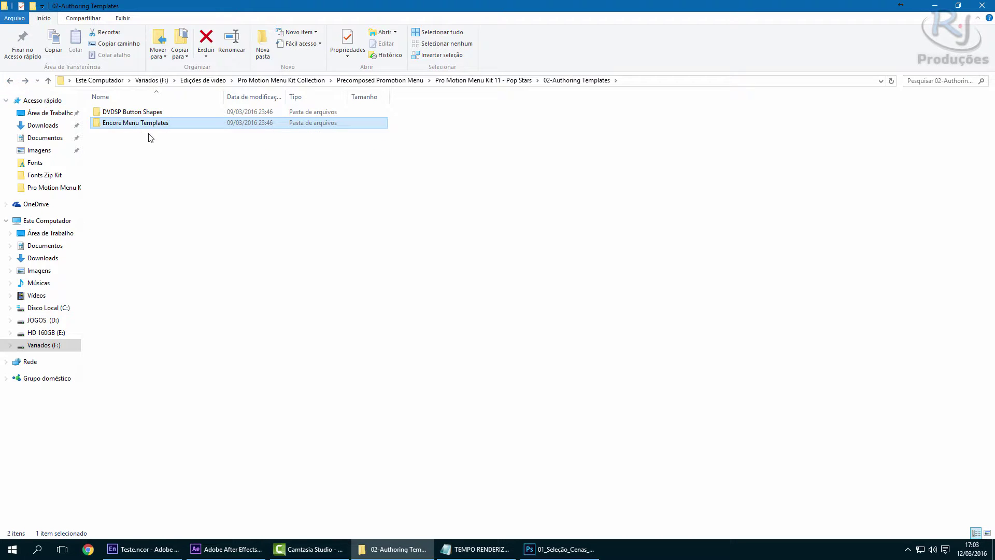
{"action": "left_click", "coordinate": [10, 81]}
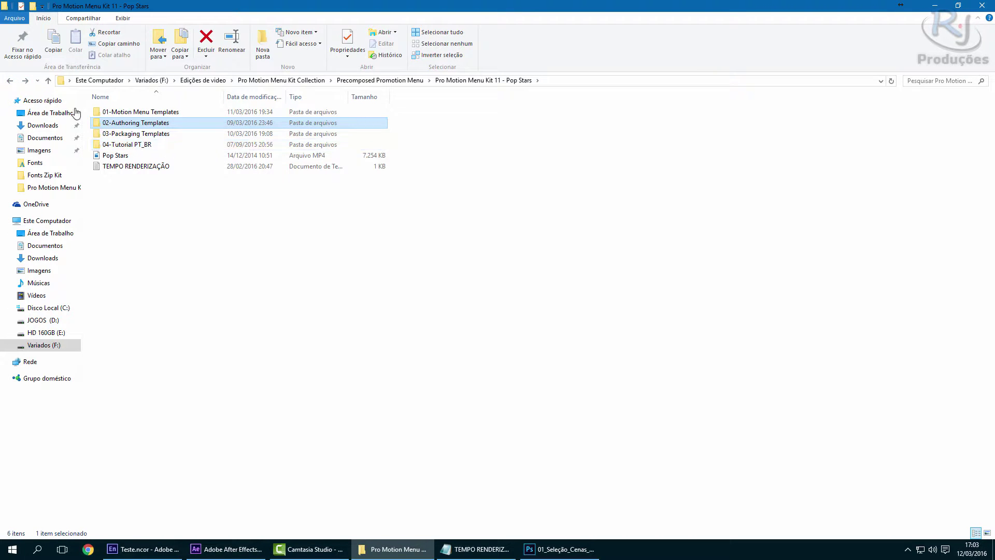
{"action": "left_click", "coordinate": [10, 81]}
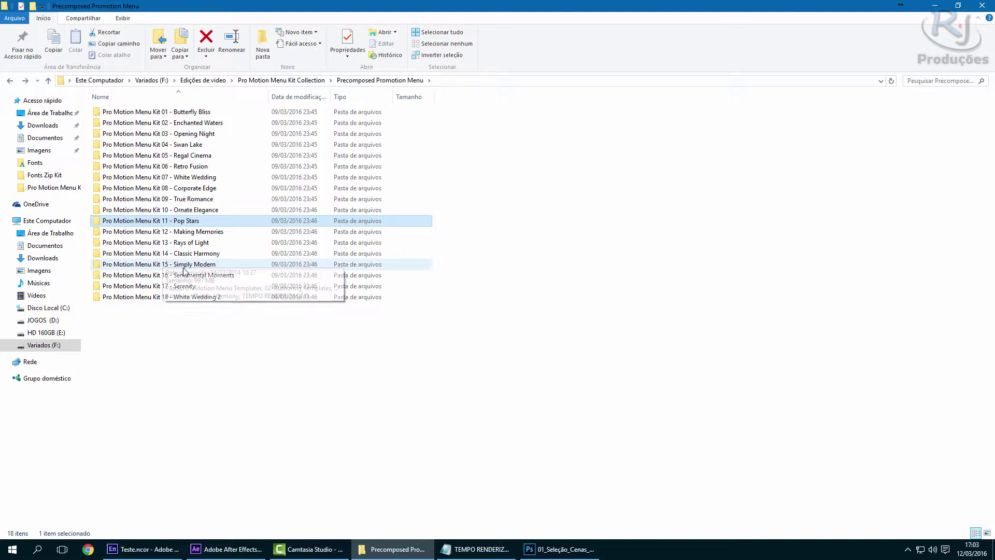
Step: Open the ENG folder of Pro Motion Menu Kit 15 - Simply Modern under 02-Authoring Templates, Encore Menu Templates, HD_Menus
{"action": "double_click", "coordinate": [182, 264]}
{"action": "double_click", "coordinate": [166, 123]}
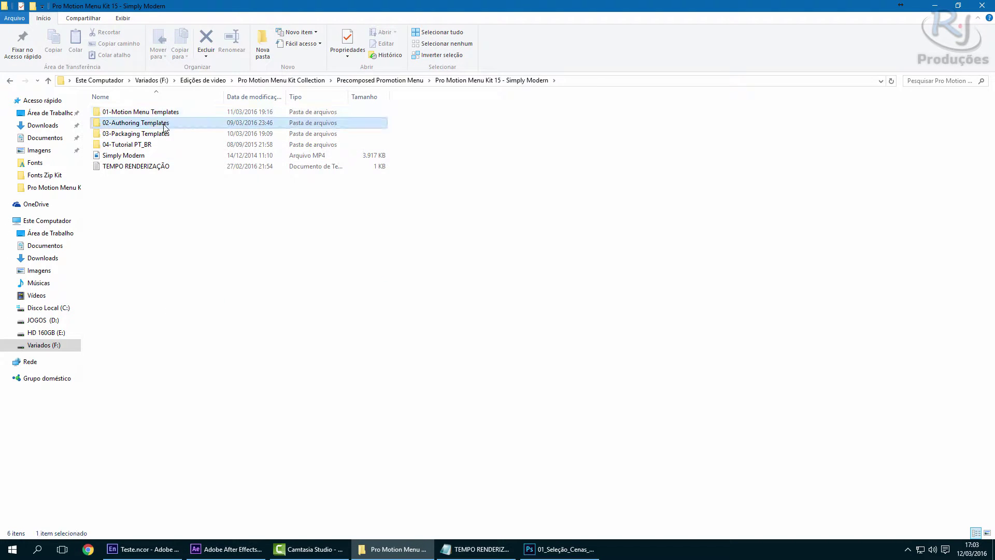
{"action": "double_click", "coordinate": [149, 123]}
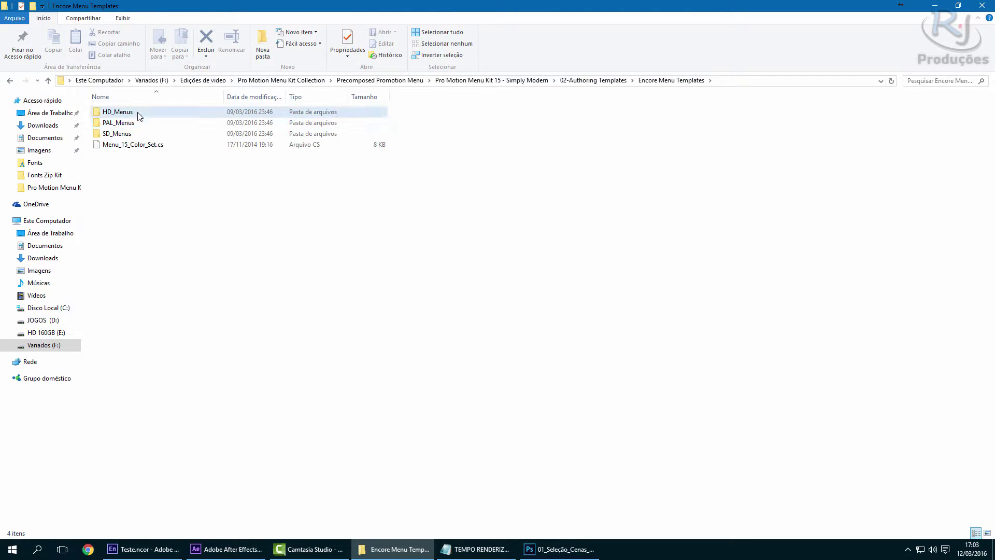
{"action": "double_click", "coordinate": [138, 111]}
{"action": "left_click", "coordinate": [191, 132]}
{"action": "double_click", "coordinate": [130, 127]}
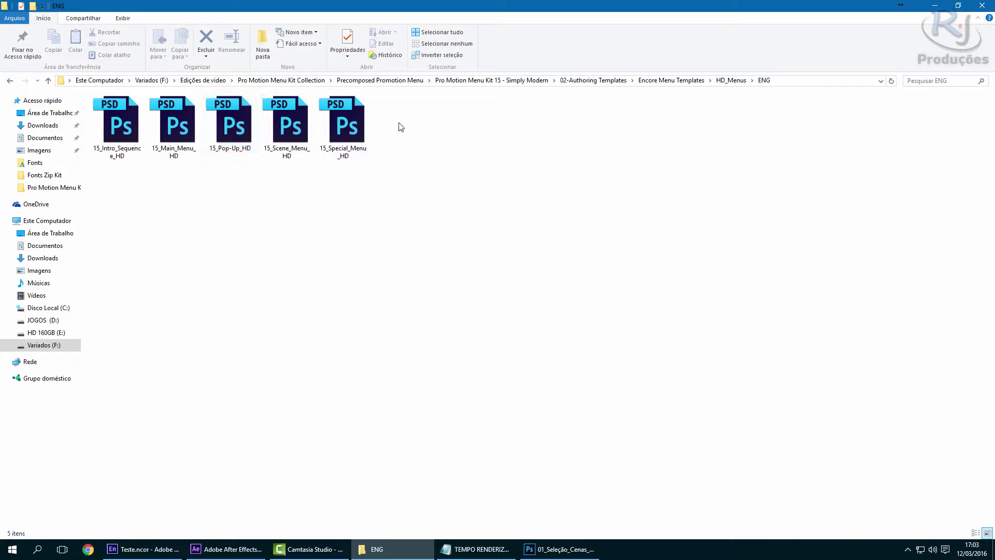
Step: Look over 15_Scene_Menu_HD and the other Simply Modern PSD files in the ENG folder
{"action": "left_click", "coordinate": [304, 123]}
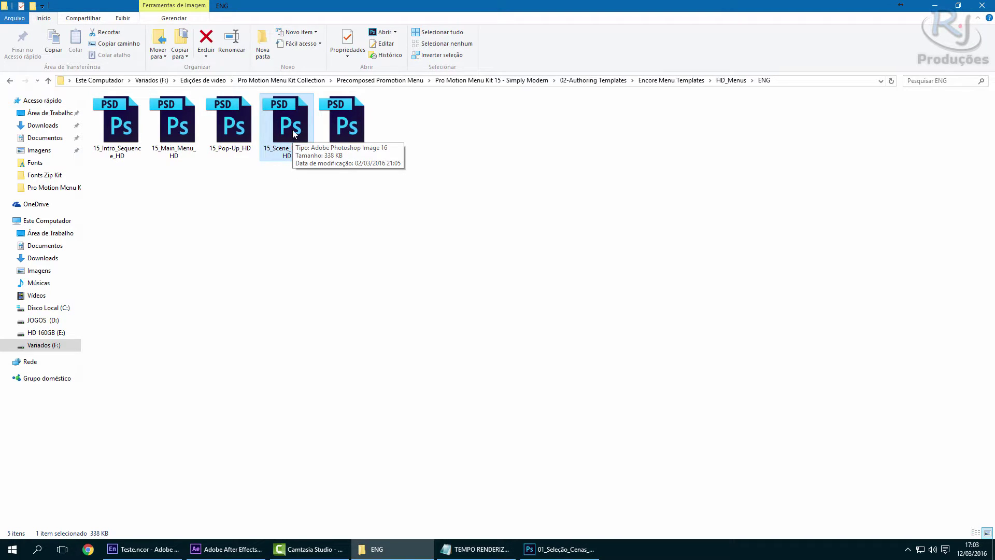
{"action": "left_click_drag", "start_coordinate": [464, 125], "coordinate": [124, 116]}
{"action": "left_click", "coordinate": [458, 167]}
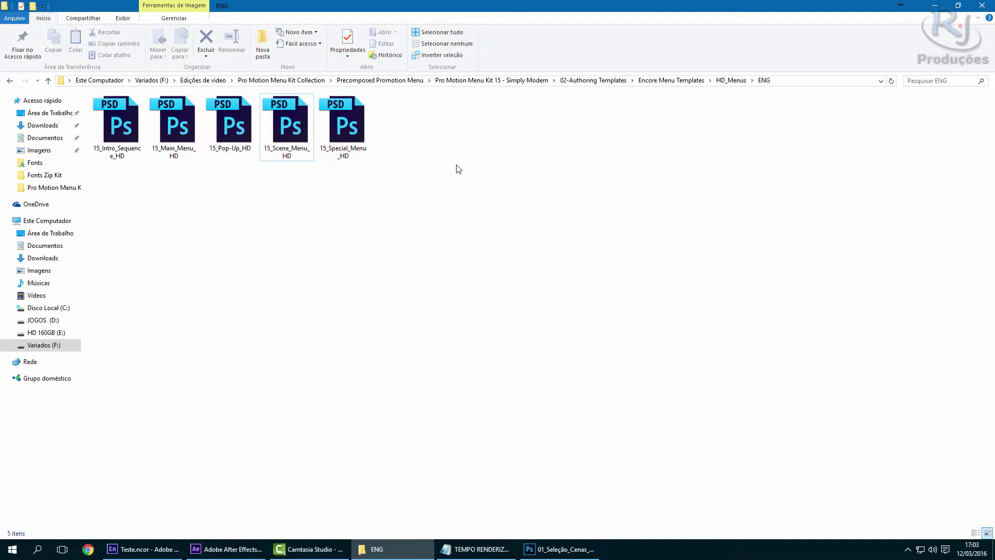
{"action": "left_click", "coordinate": [303, 151]}
{"action": "left_click", "coordinate": [517, 162]}
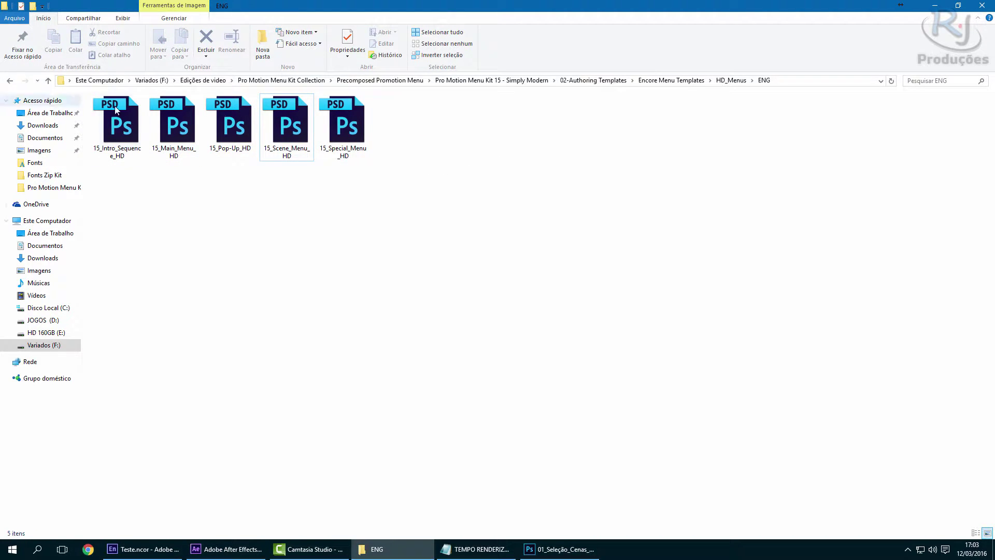
{"action": "left_click", "coordinate": [288, 141]}
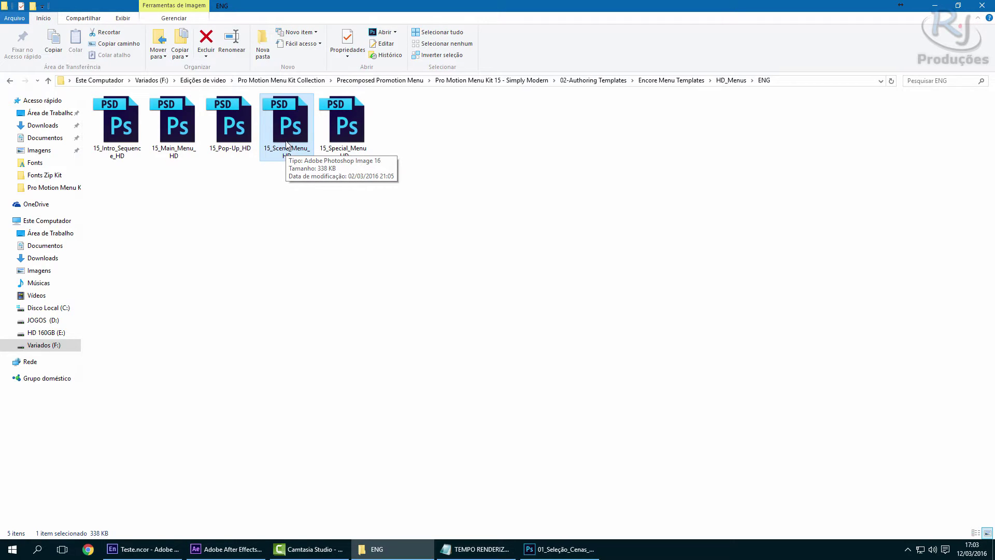
Step: Return to the Simply Modern kit folder and recheck Encore Menu Templates under 02-Authoring Templates, ending in the kit folder
{"action": "key", "text": "BackSpace"}
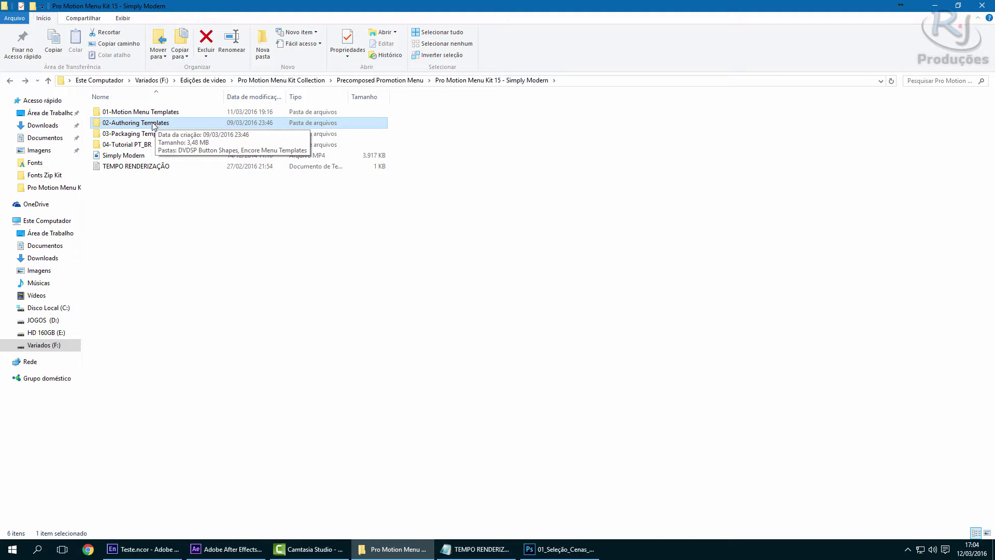
{"action": "double_click", "coordinate": [152, 124]}
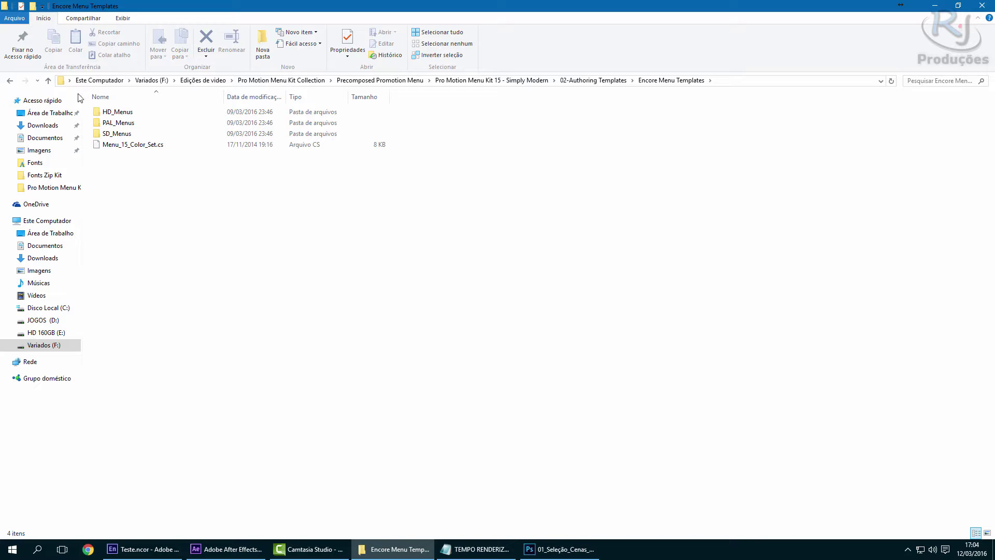
{"action": "left_click", "coordinate": [9, 81]}
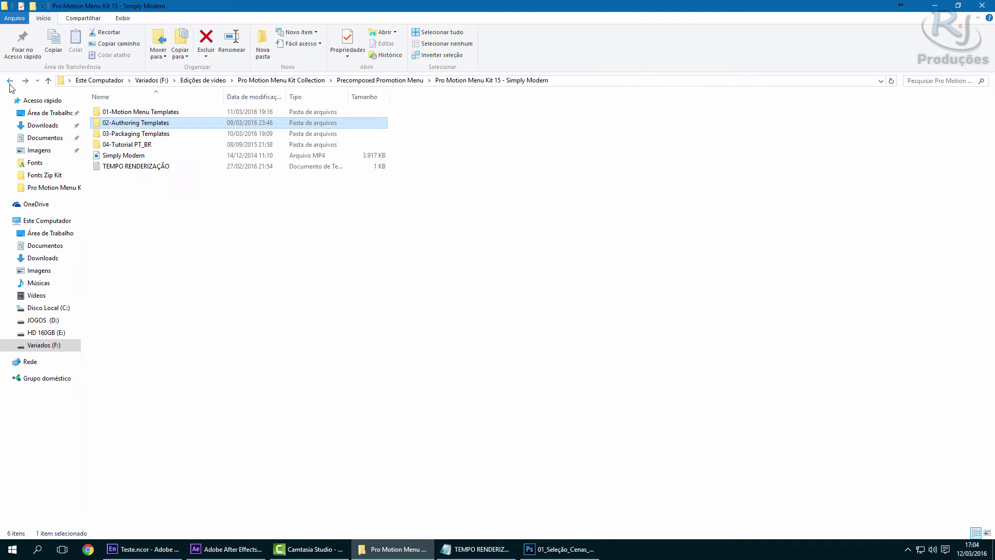
Step: Look into Simply Modern's 03-Packaging Templates and its Tutorial ENG - Simply Modern folder, and return to Precomposed Promotion Menu
{"action": "double_click", "coordinate": [147, 134]}
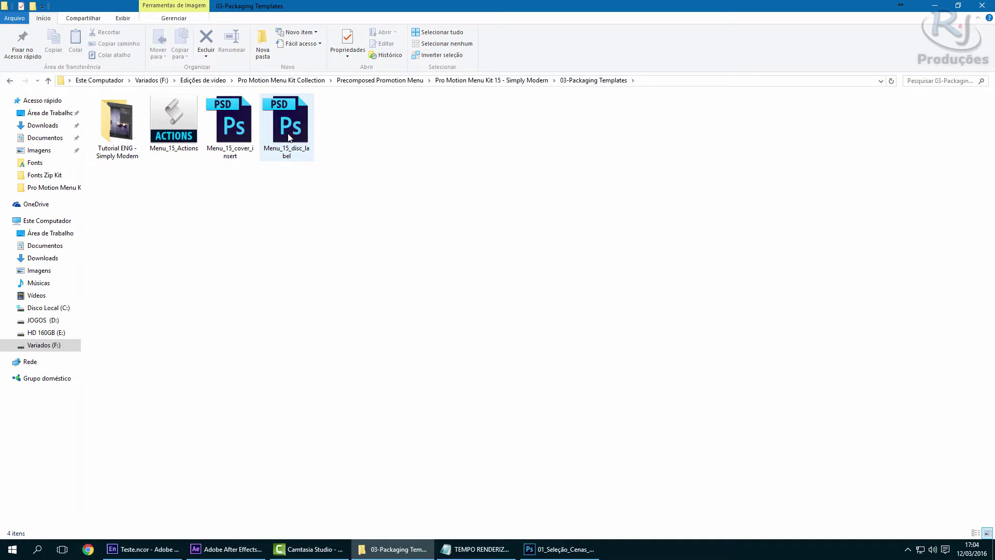
{"action": "double_click", "coordinate": [130, 123]}
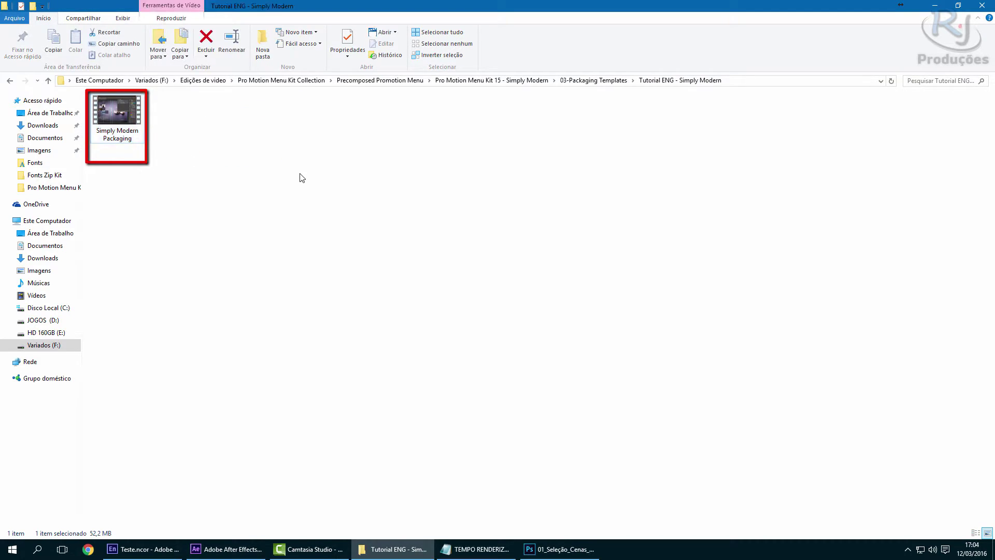
{"action": "left_click", "coordinate": [10, 81]}
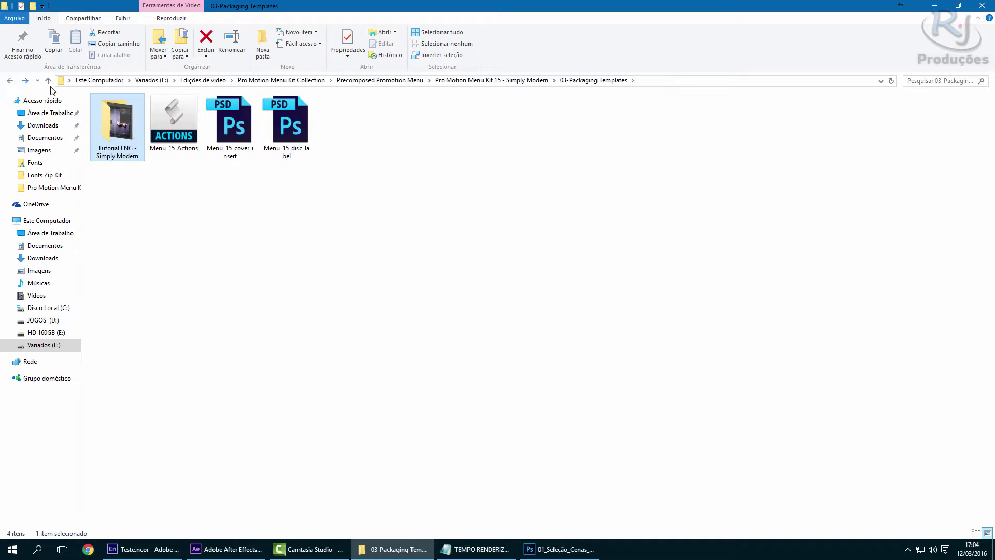
{"action": "left_click", "coordinate": [10, 82]}
{"action": "left_click", "coordinate": [10, 81]}
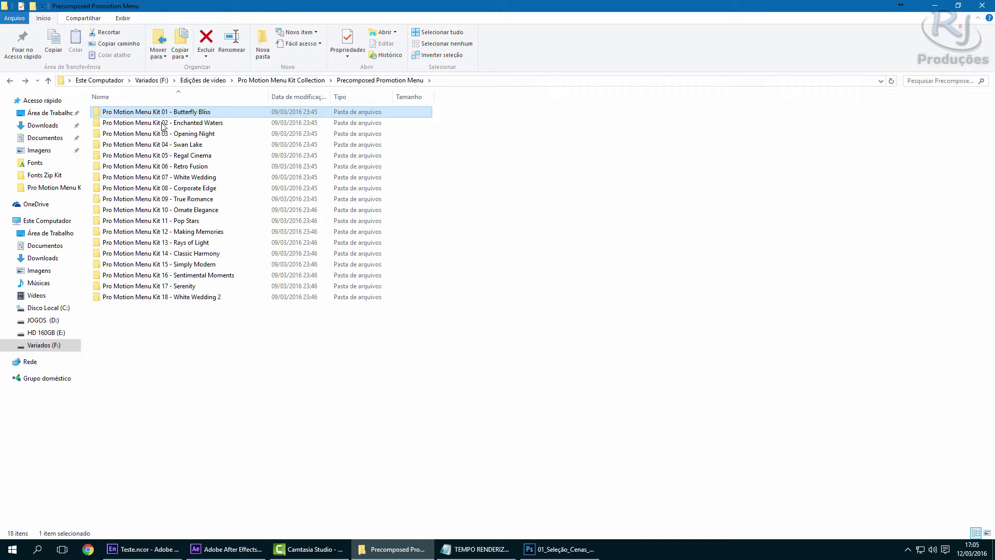
Step: Point out the Pro Motion Menu Kit 17 - Serenity folder and select Pro Motion Menu Kit 18 - White Wedding 2
{"action": "left_click", "coordinate": [196, 286]}
{"action": "left_click", "coordinate": [195, 306]}
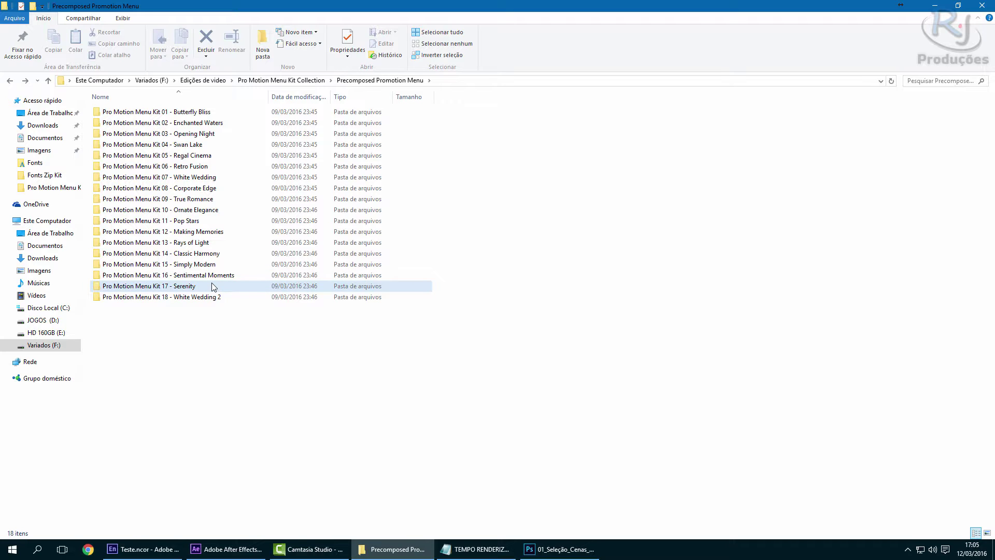
{"action": "mouse_move", "coordinate": [212, 286]}
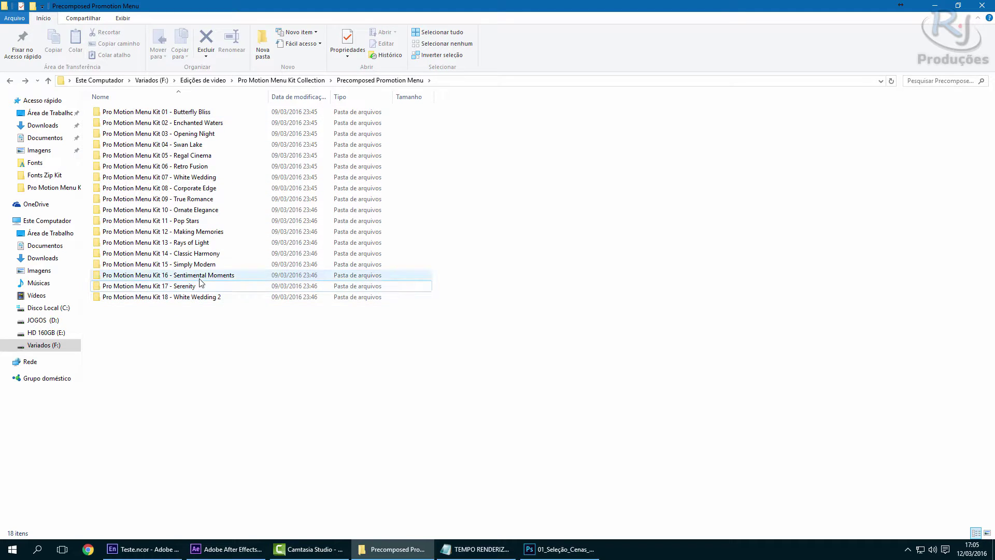
{"action": "left_click", "coordinate": [174, 288]}
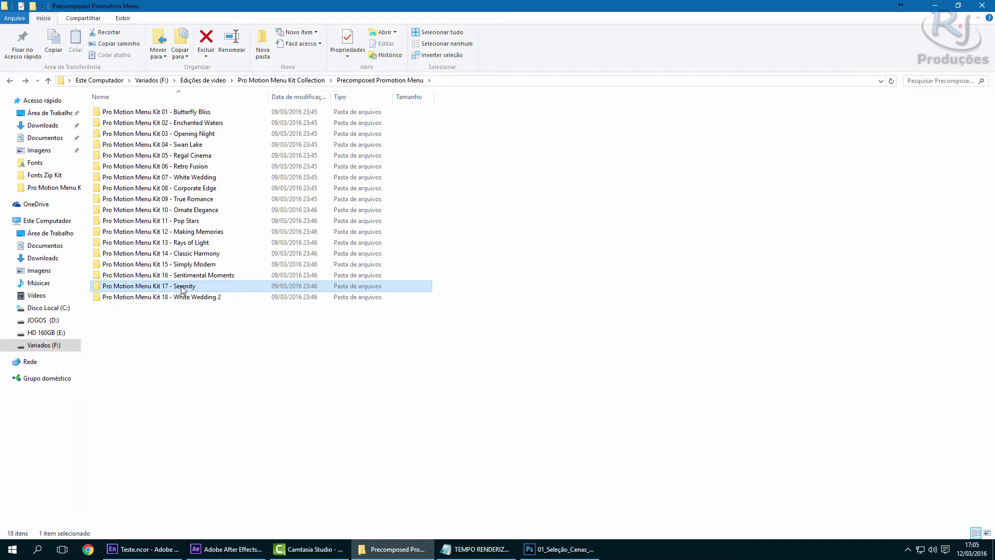
{"action": "key", "text": "Down"}
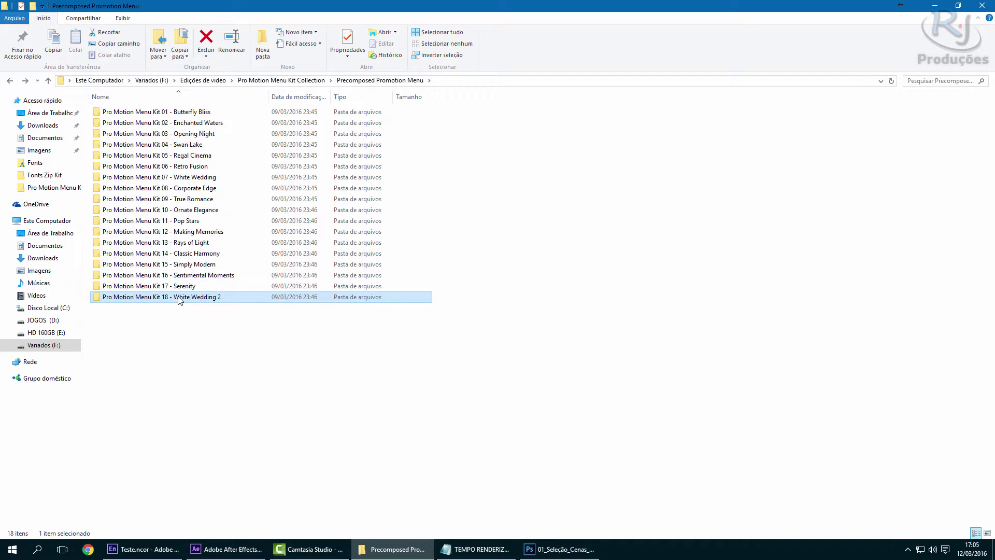